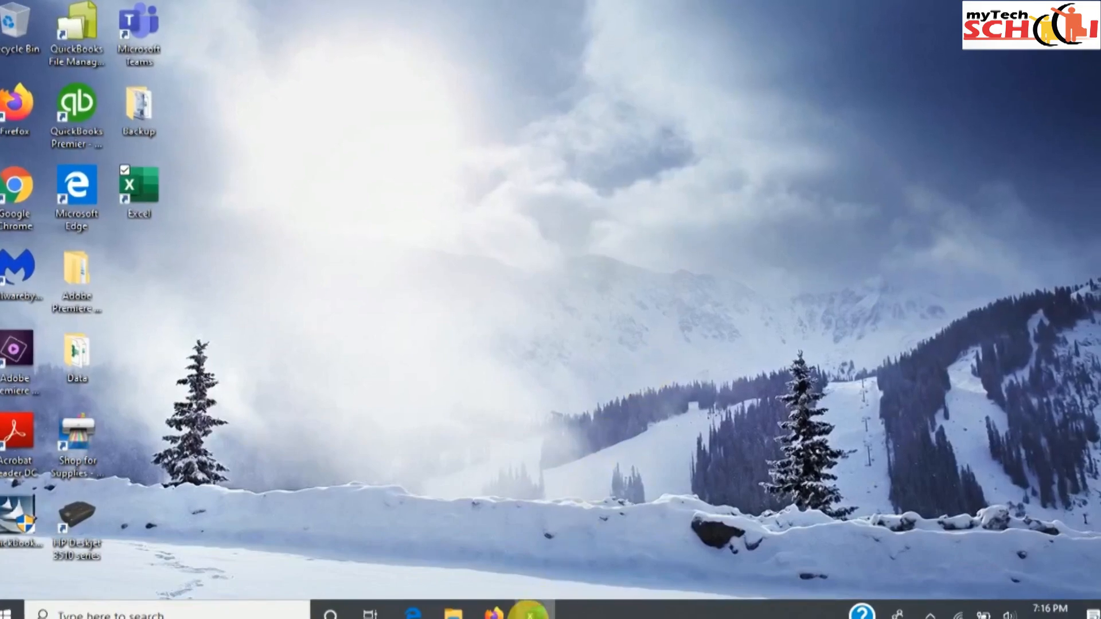
Step: Launch Excel and create a blank workbook, with cell A1 of Sheet1 selected
left_click(529, 611)
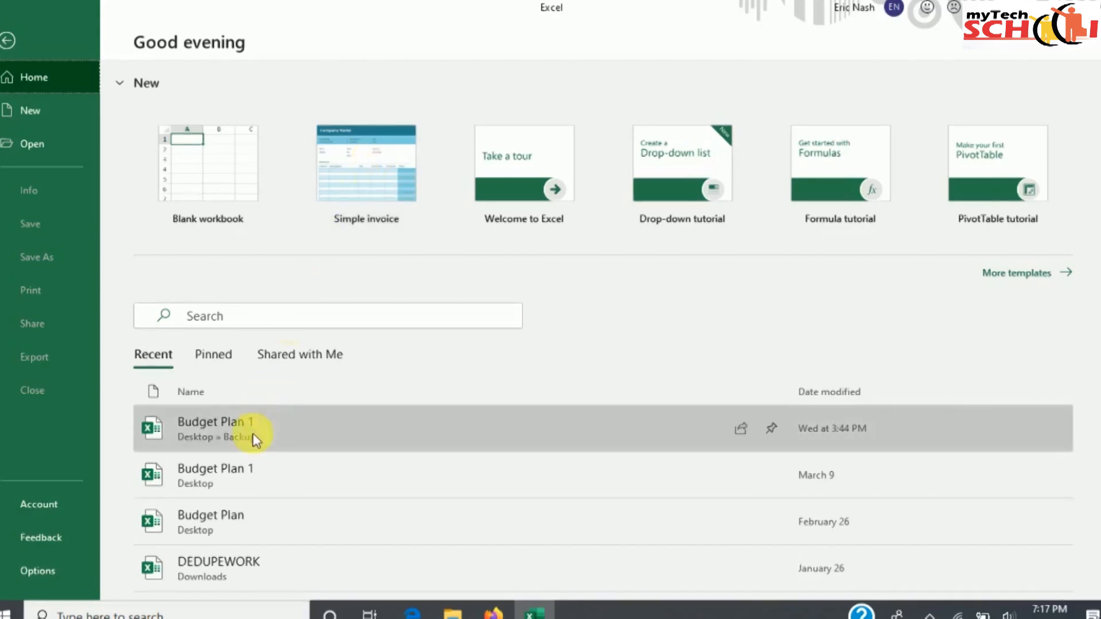
scroll(262, 474, "down", 1)
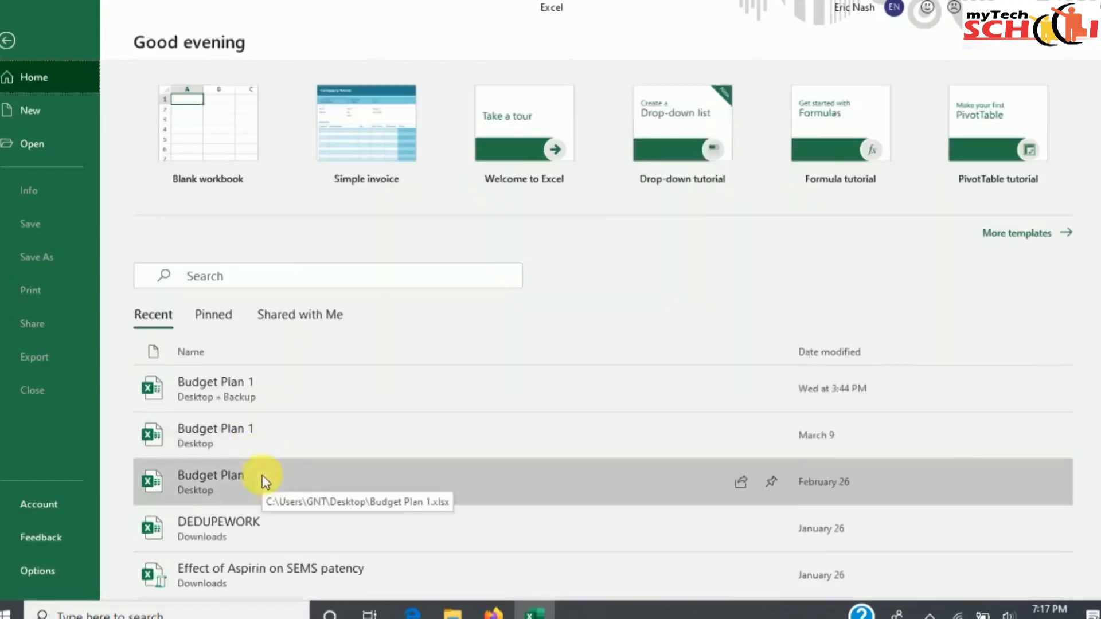
scroll(262, 475, "down", 2)
scroll(262, 475, "up", 2)
scroll(261, 475, "up", 1)
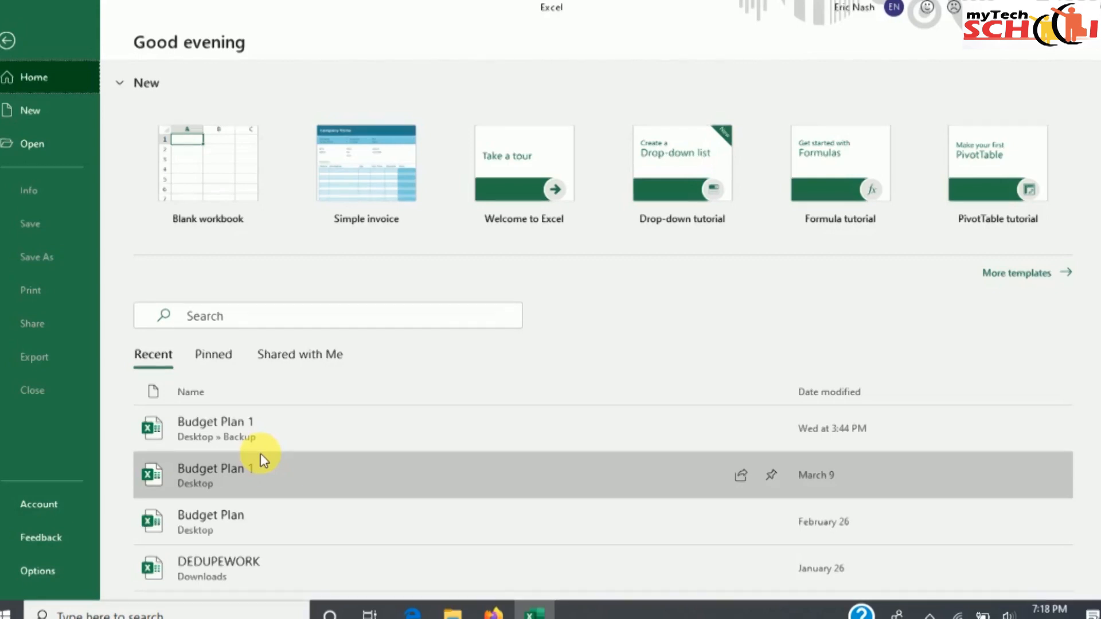
left_click(245, 202)
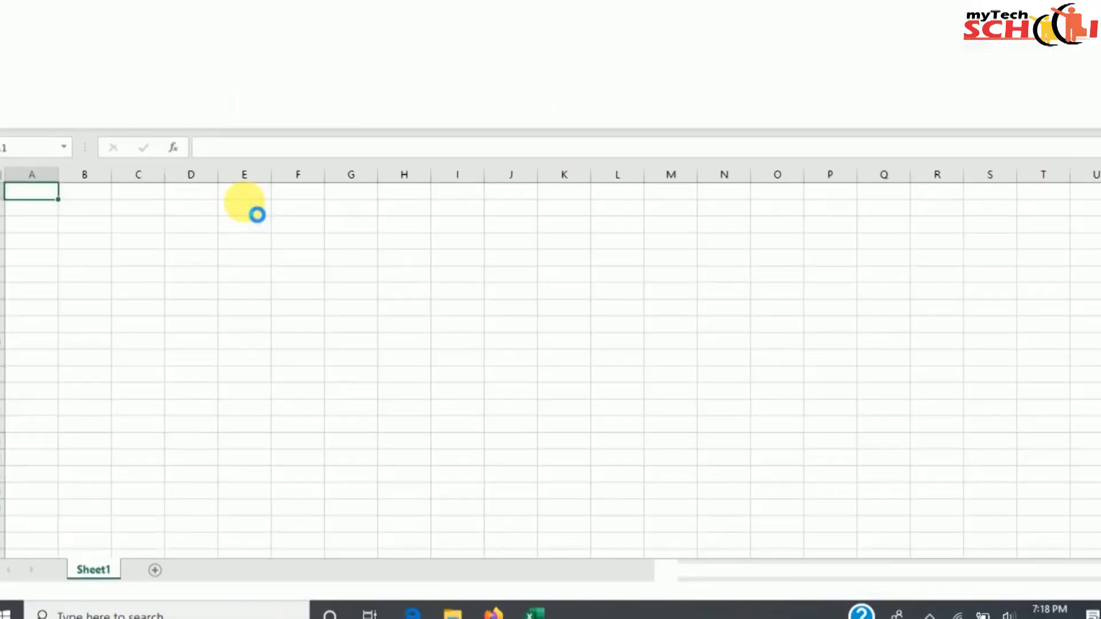
left_click(252, 209)
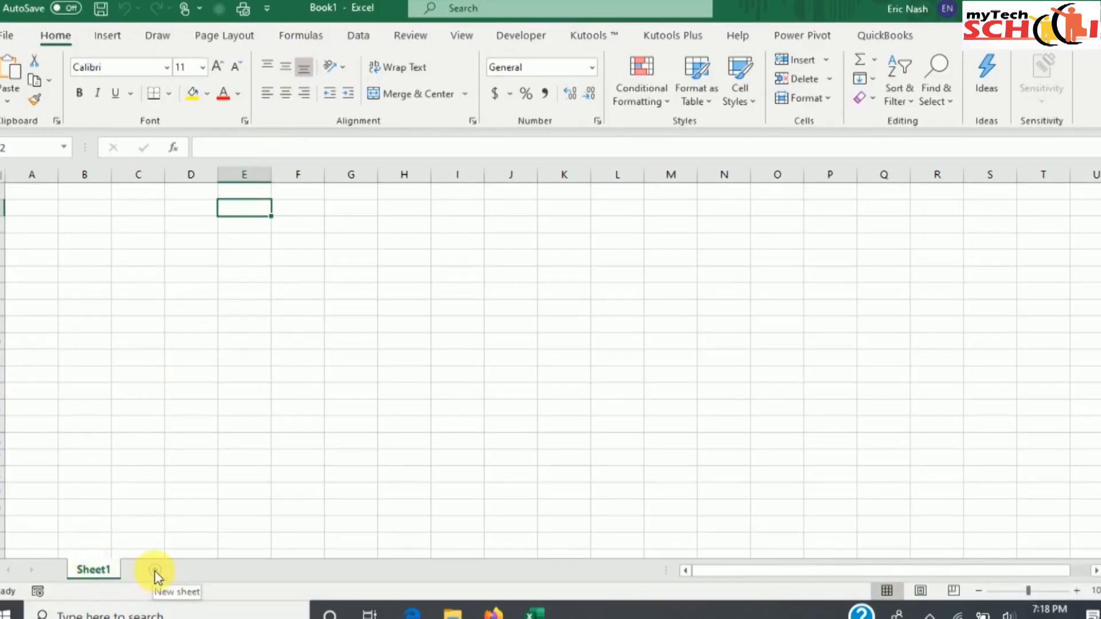
left_click(39, 201)
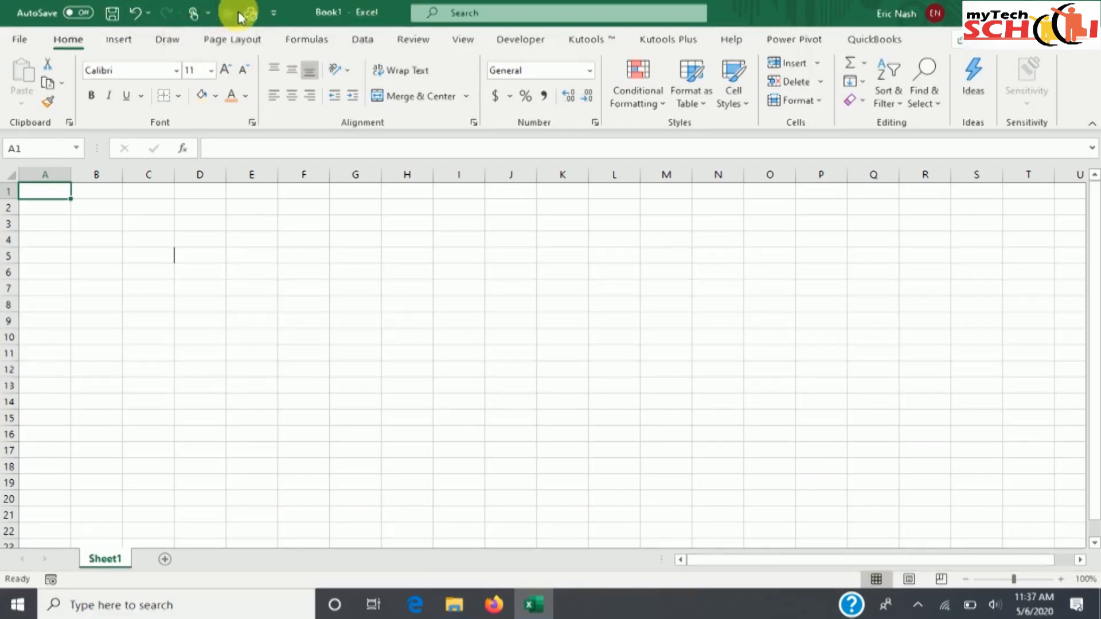
Step: Examine the Quick Access Toolbar customization options and the ribbon's Insert, Draw, Page Layout and Formulas commands
left_click(272, 14)
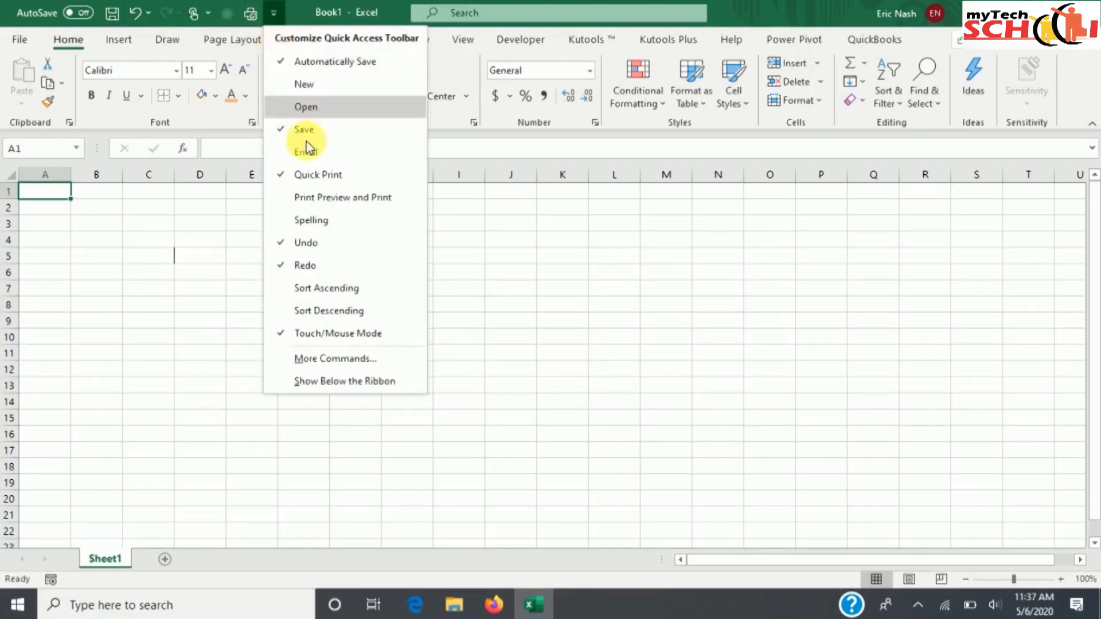
left_click(116, 50)
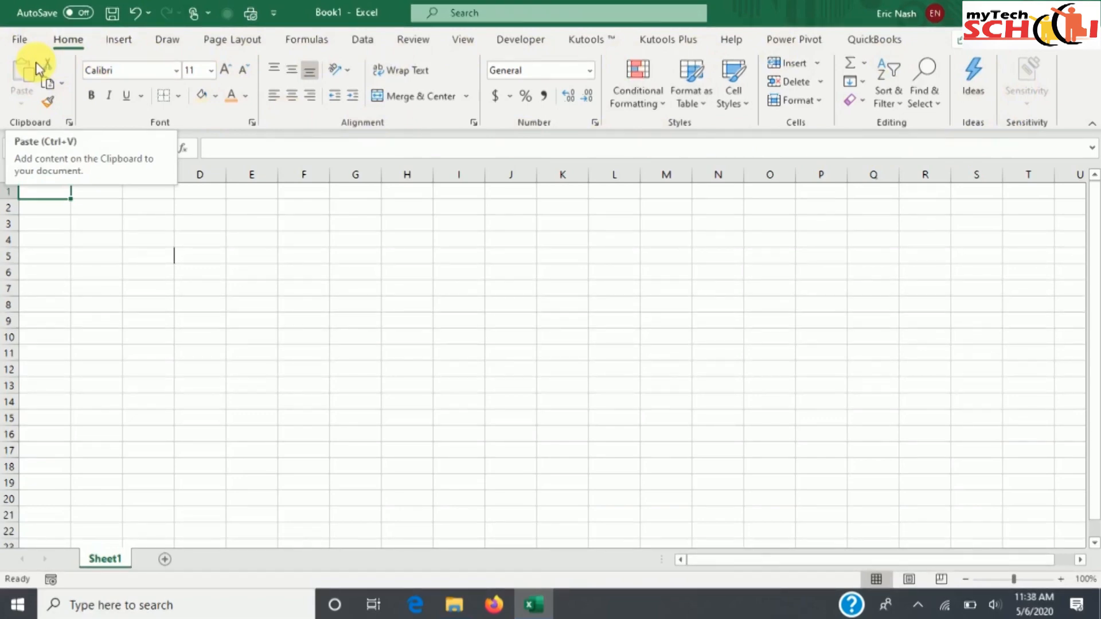
left_click(20, 38)
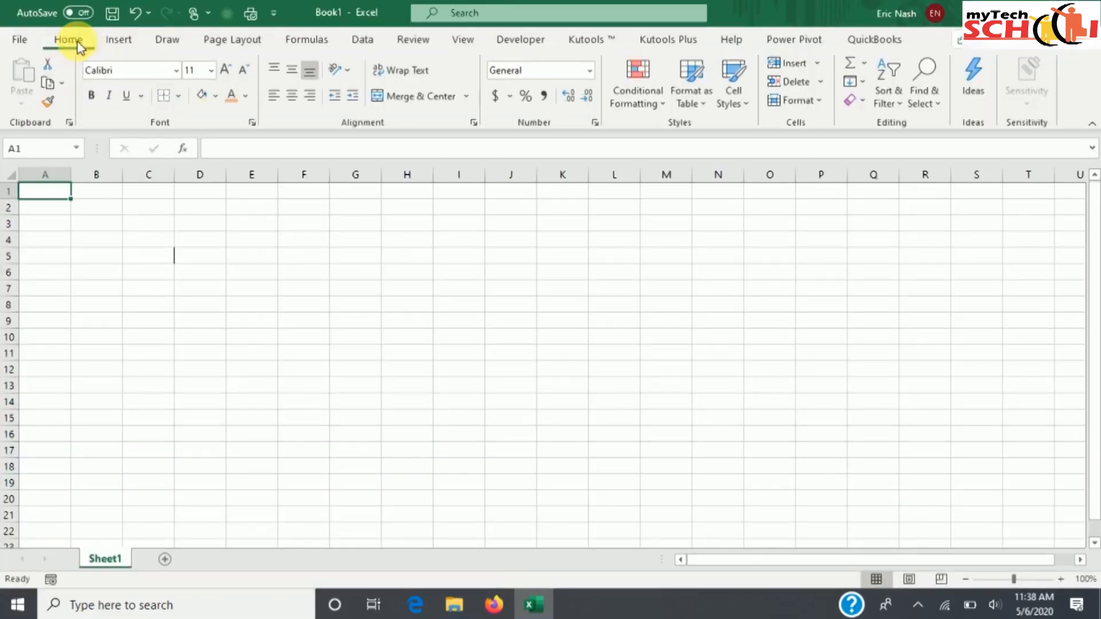
left_click(119, 40)
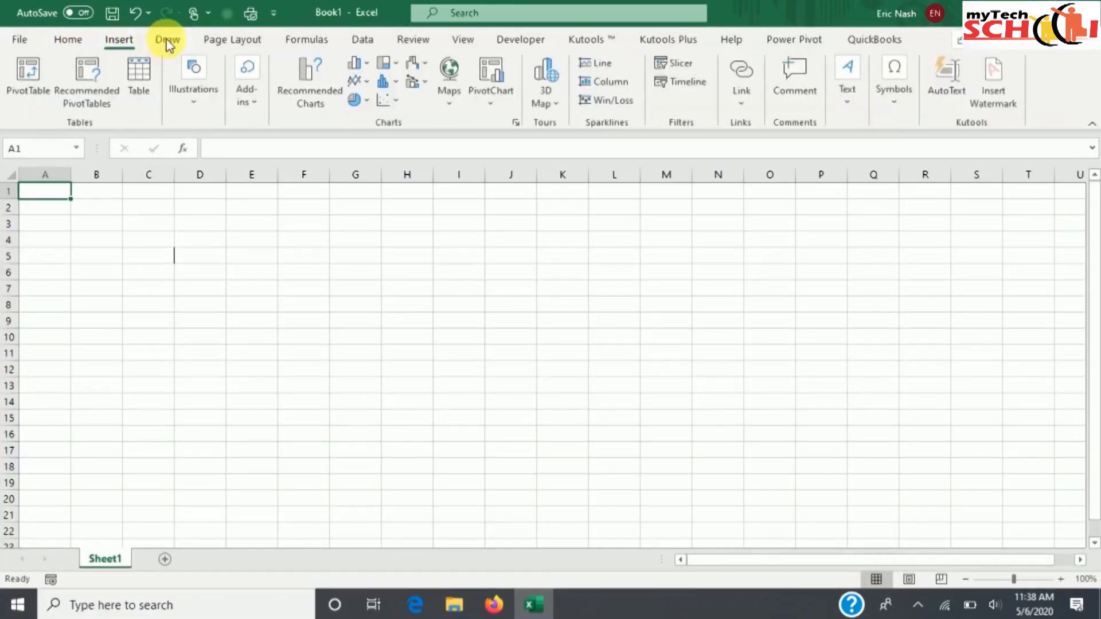
left_click(167, 40)
left_click(229, 40)
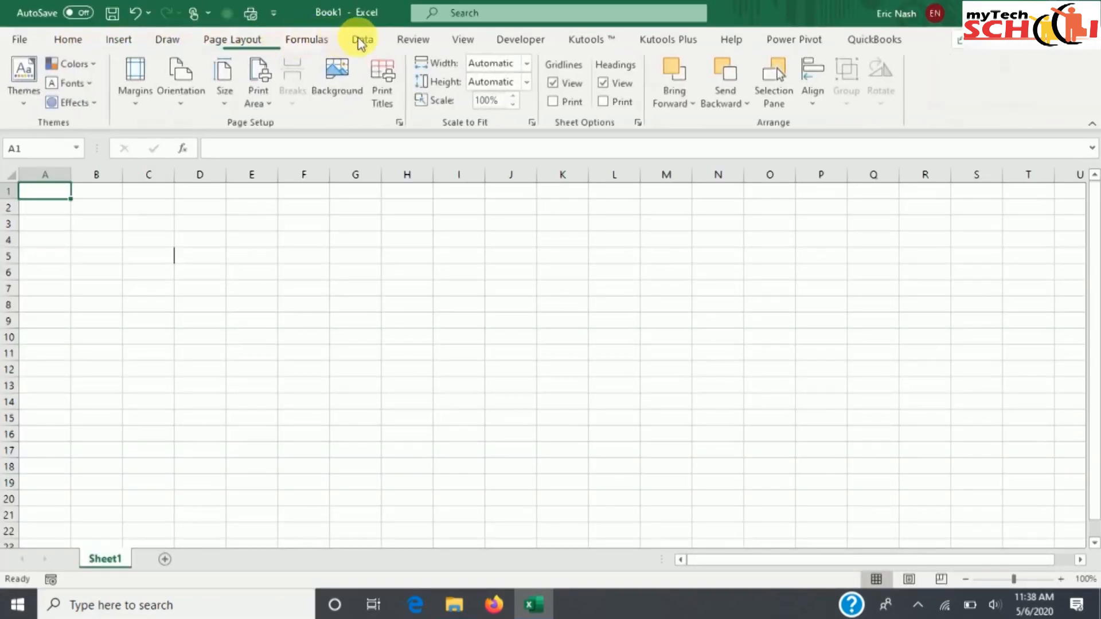
left_click(321, 40)
left_click(78, 42)
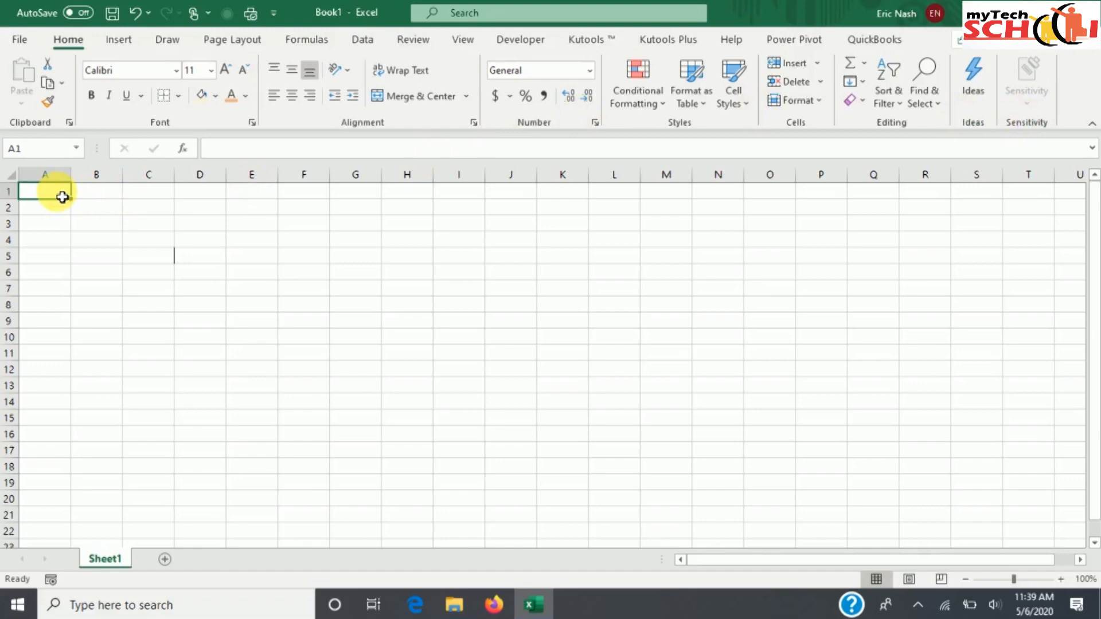
Step: Enter the text Hello in cell A1 and the number 100 in cell A2
type("Hello")
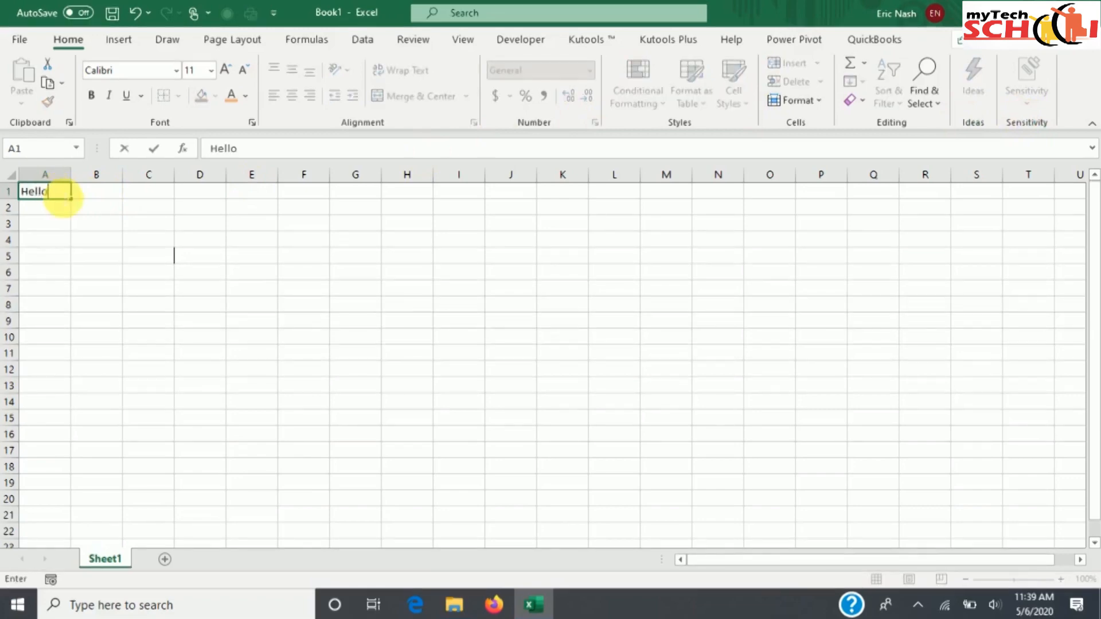
key("Return")
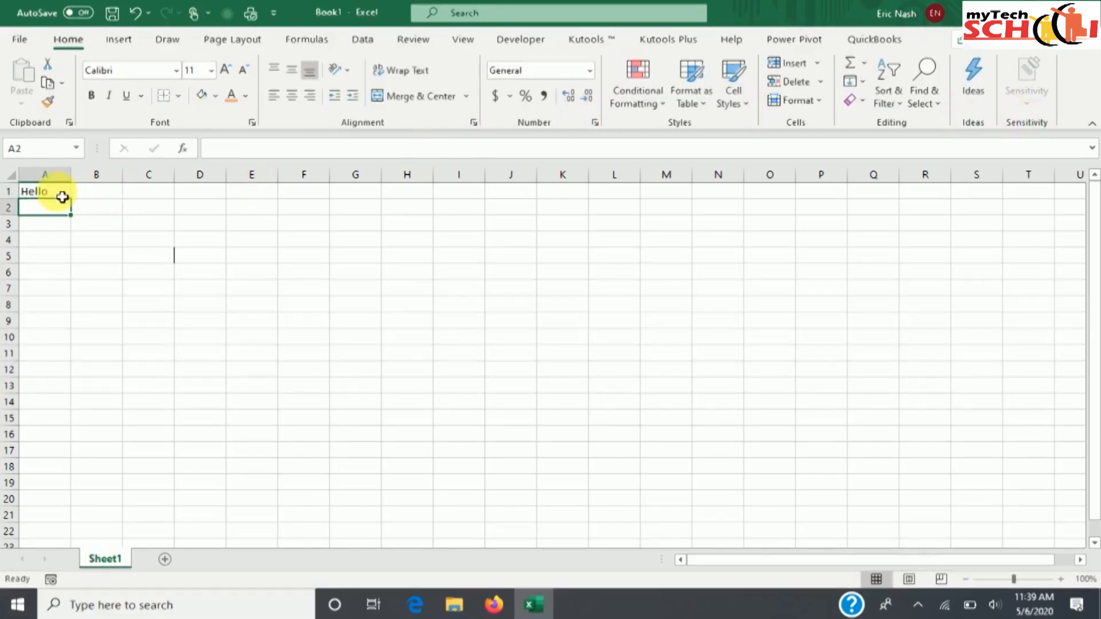
type("100")
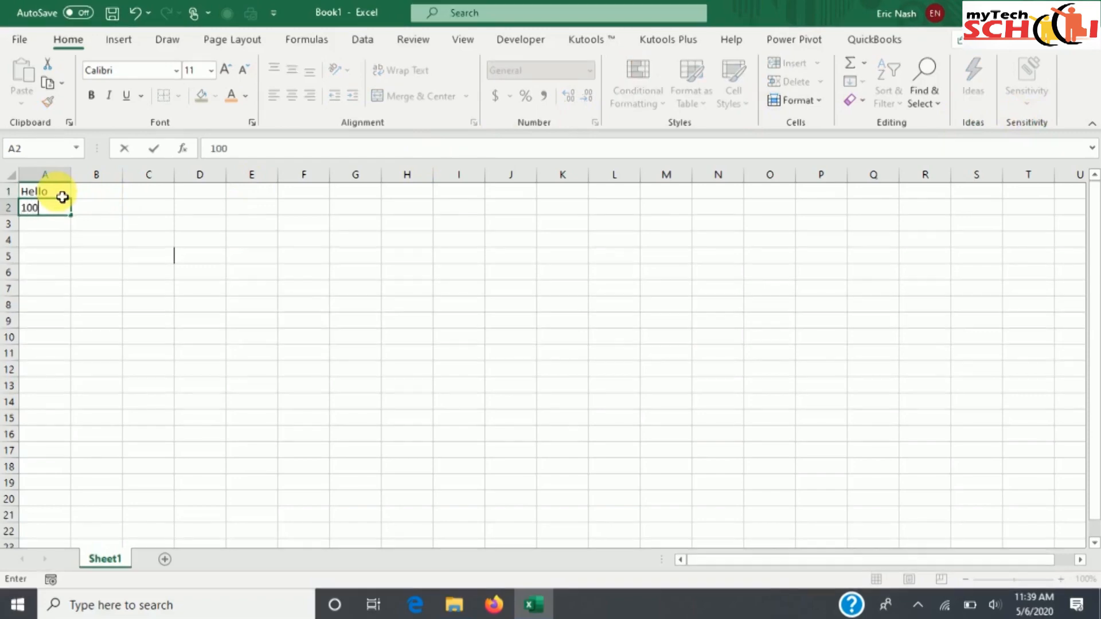
key("Return")
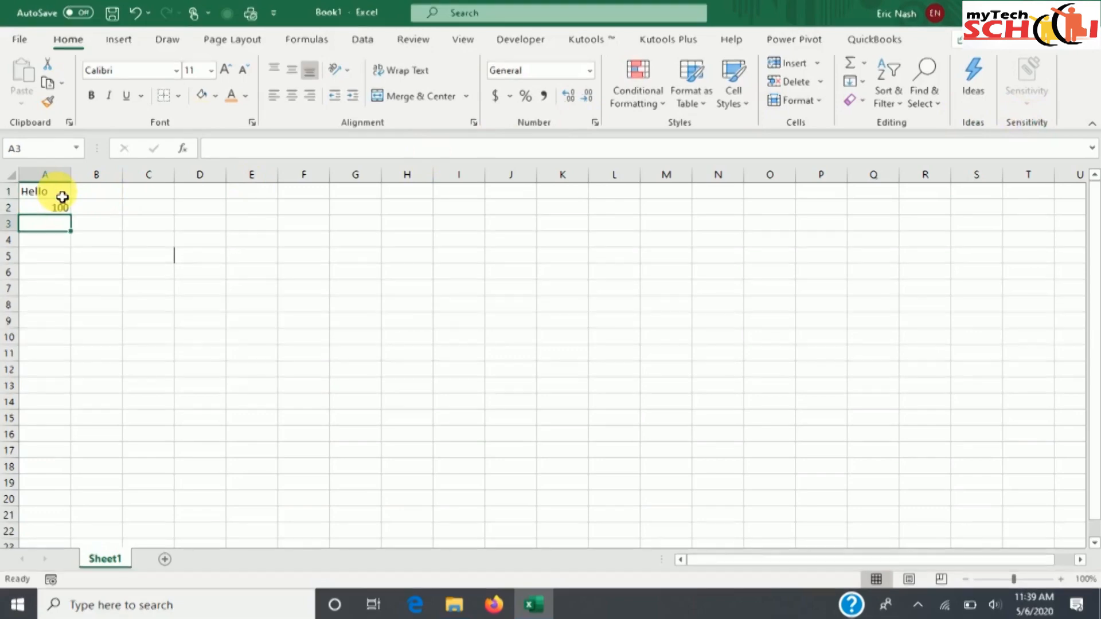
Step: Change the font of Hello in cell A1, trying Abadi first and settling on Aharoni
left_click(62, 196)
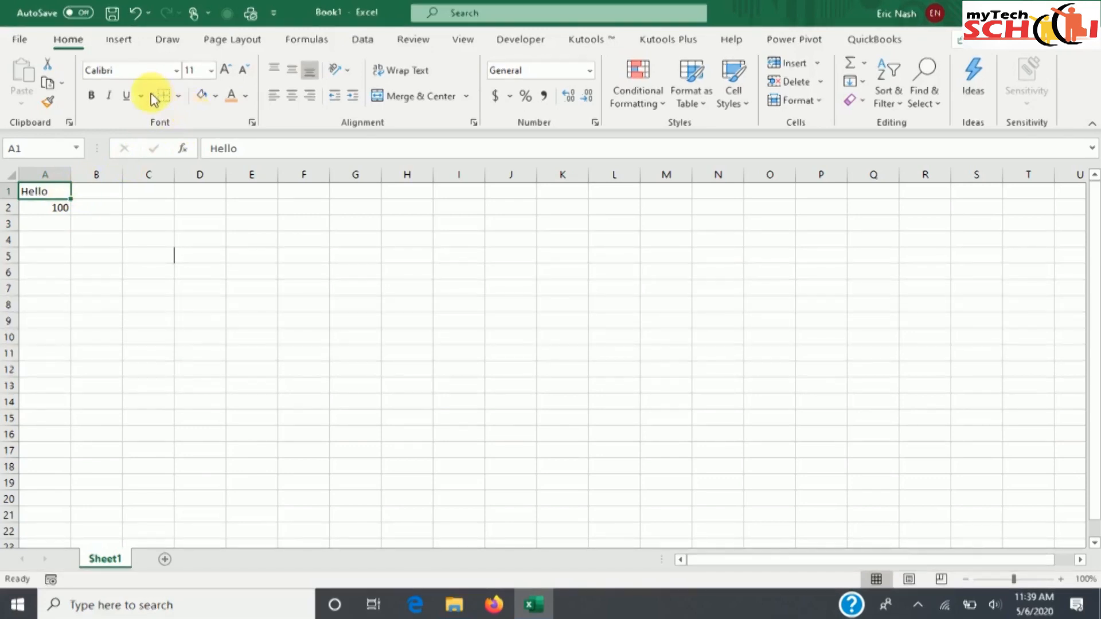
left_click(176, 71)
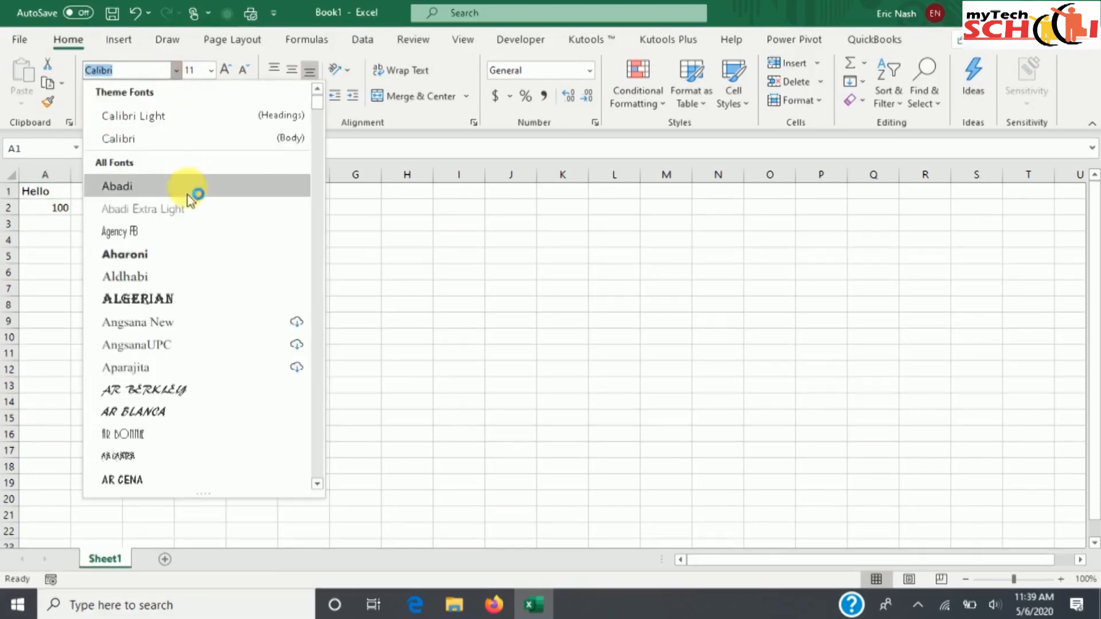
left_click(191, 189)
left_click(177, 72)
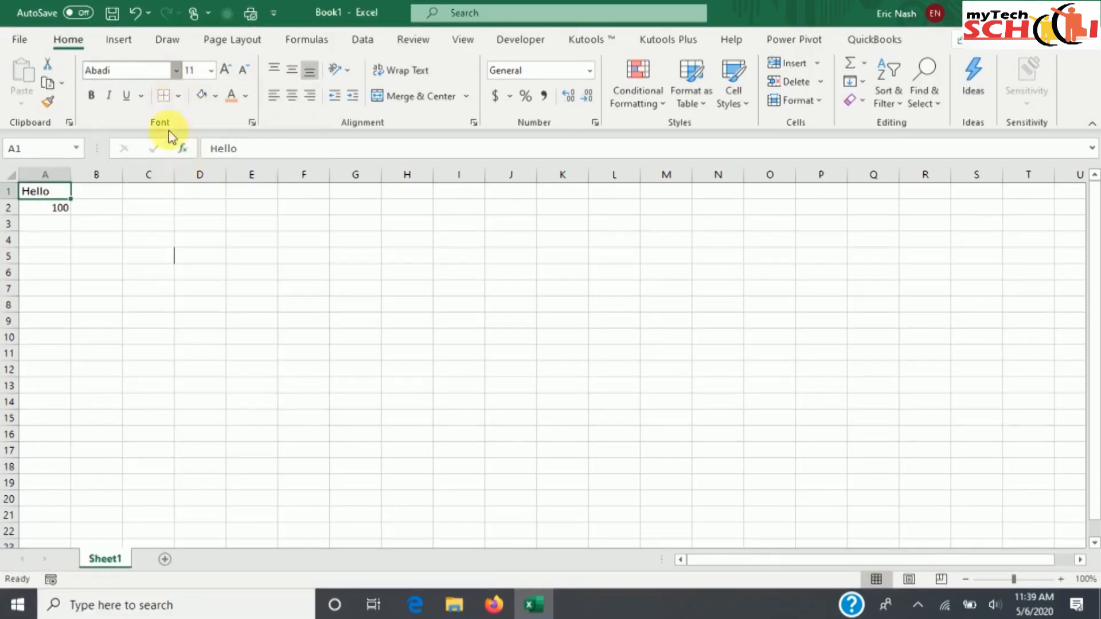
left_click(148, 250)
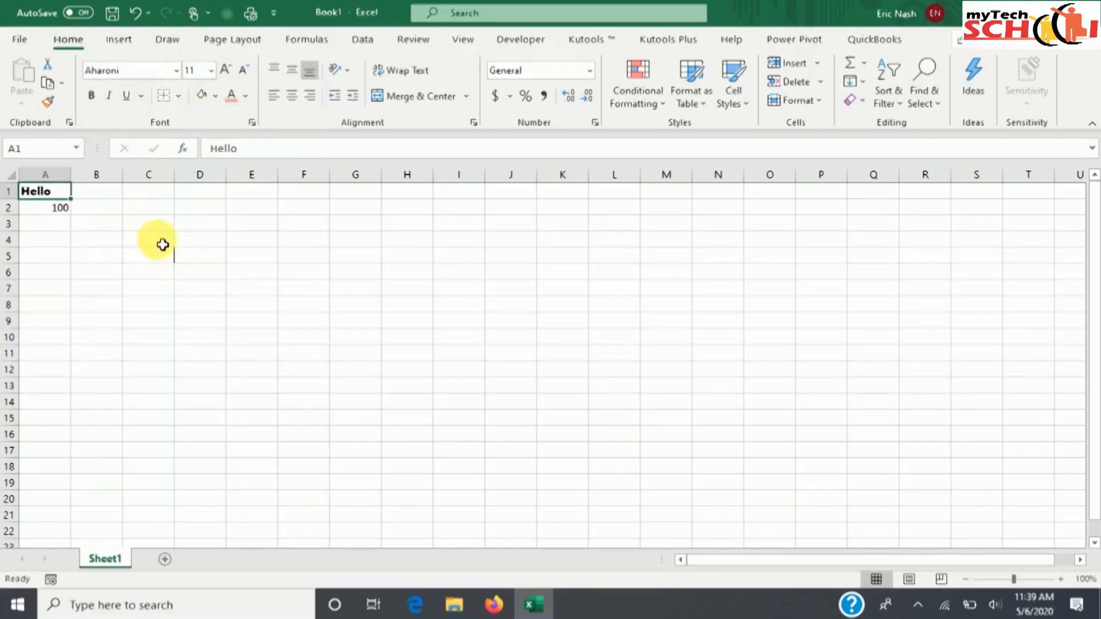
Step: Try enlarging and shrinking the text in cell A1, ending with a font size of 12
left_click(228, 73)
left_click(228, 73)
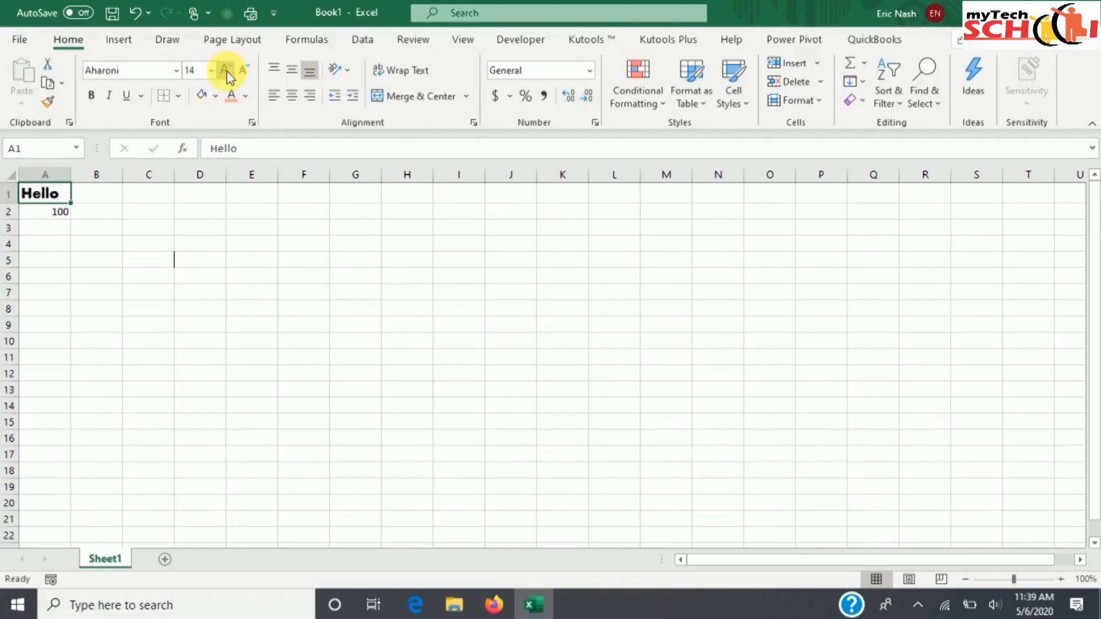
left_click(243, 71)
left_click(243, 73)
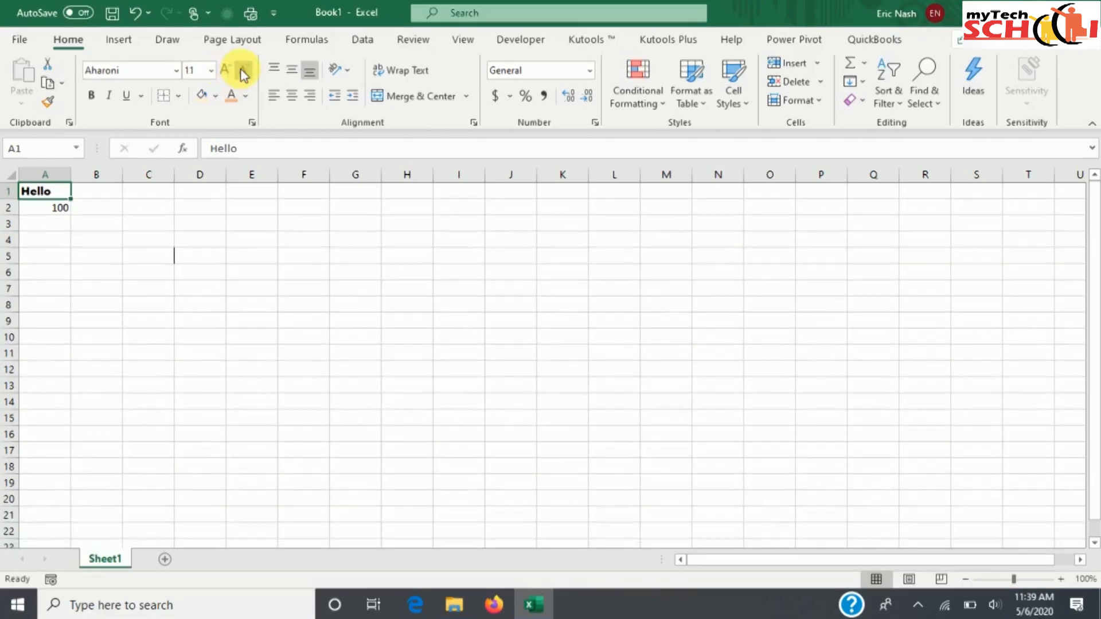
left_click(225, 71)
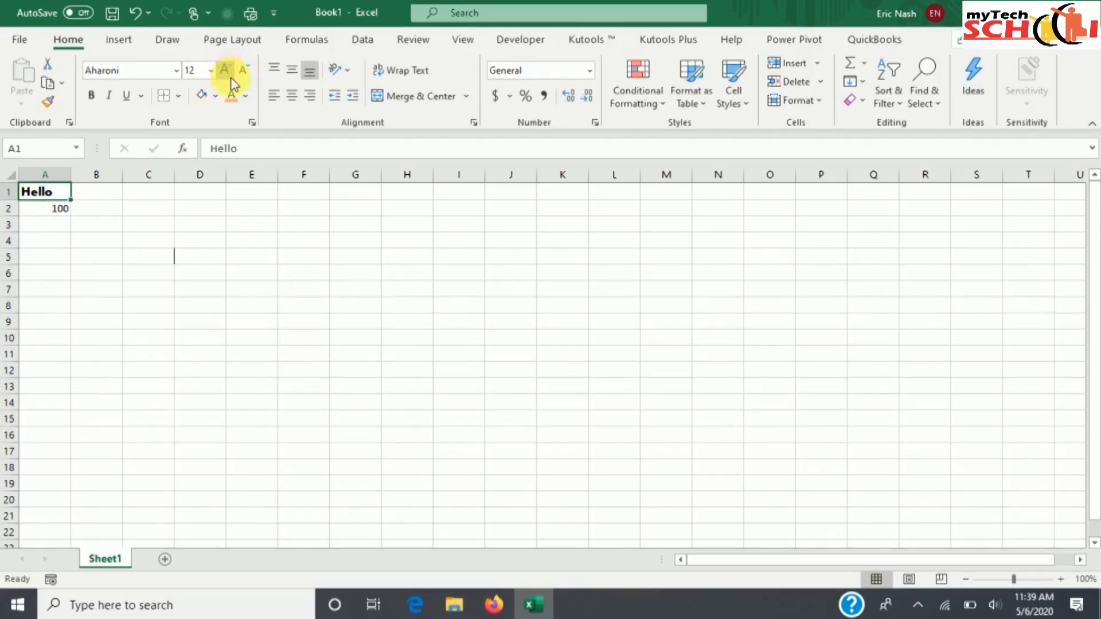
Step: Color the Hello text in cell A1 blue and make it bold, italic and underlined
left_click(230, 99)
left_click(248, 97)
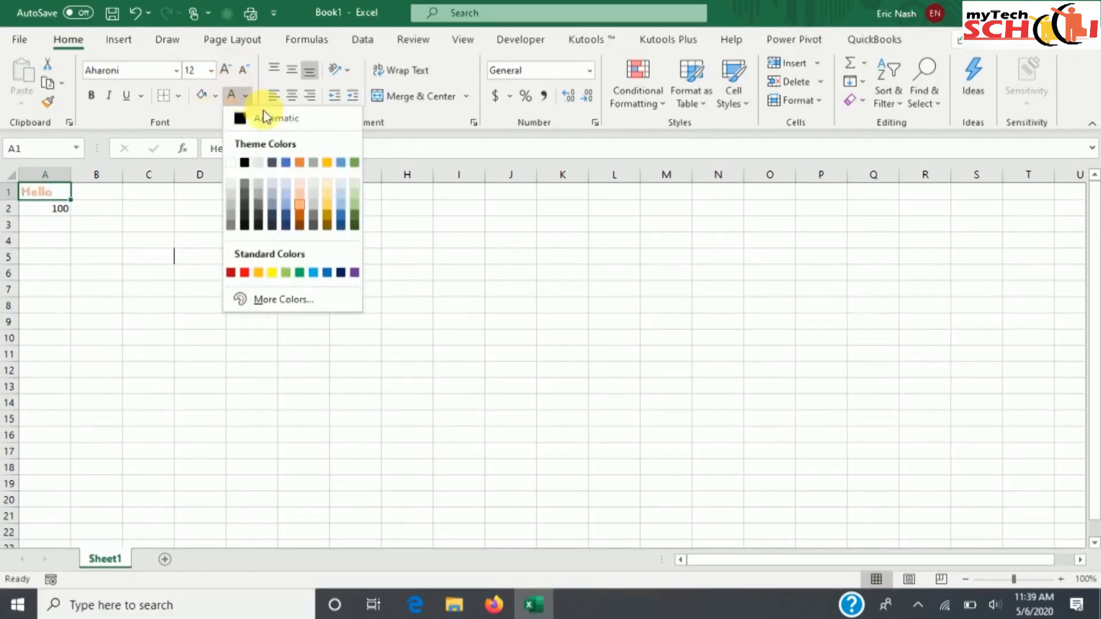
left_click(287, 159)
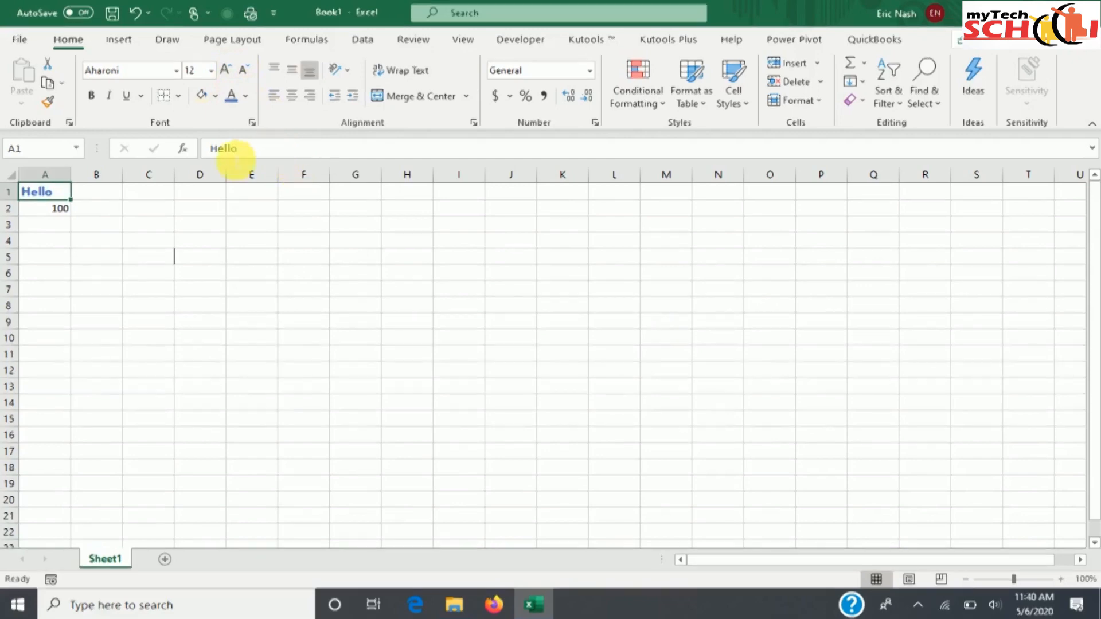
left_click(90, 97)
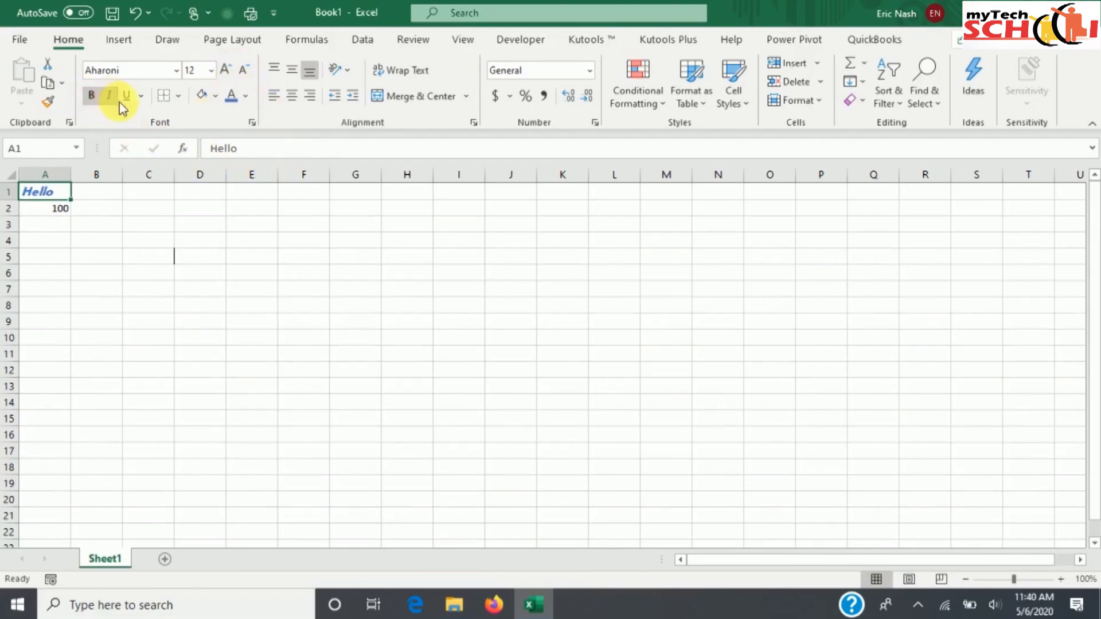
left_click(127, 103)
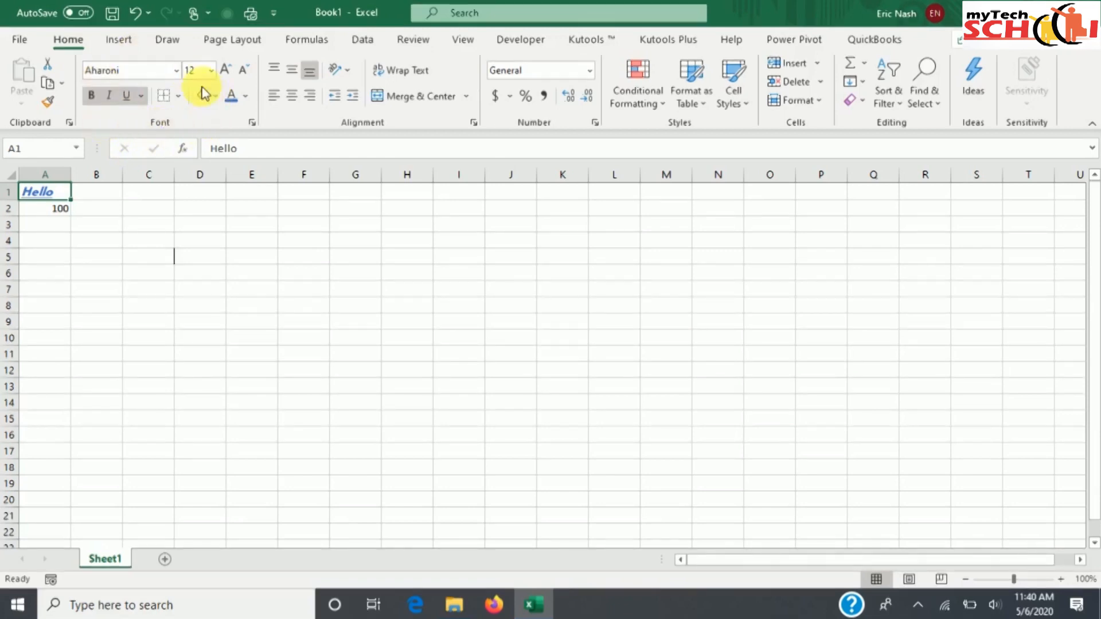
Step: Apply Thick Outside Borders to cell A1 and check the border with the cell deselected
left_click(179, 96)
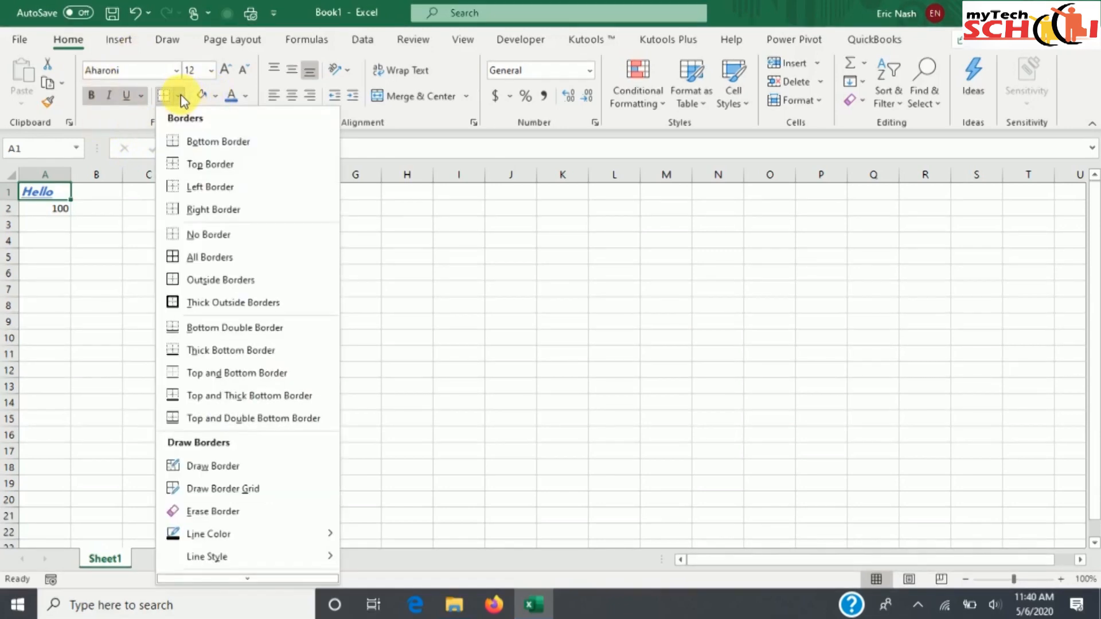
left_click(246, 303)
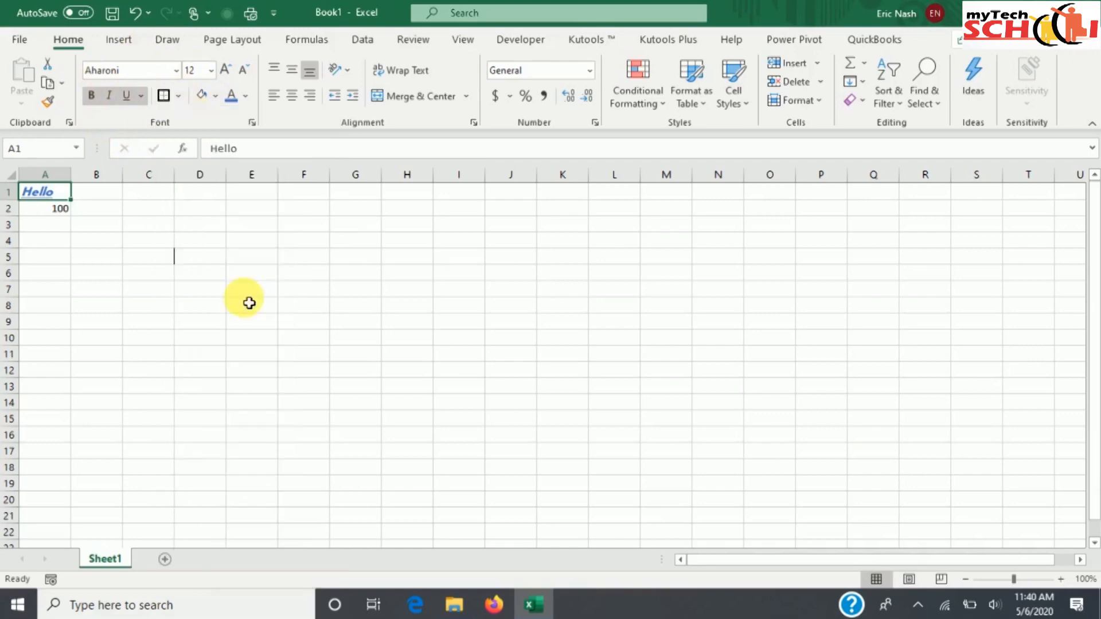
left_click(189, 273)
left_click(56, 194)
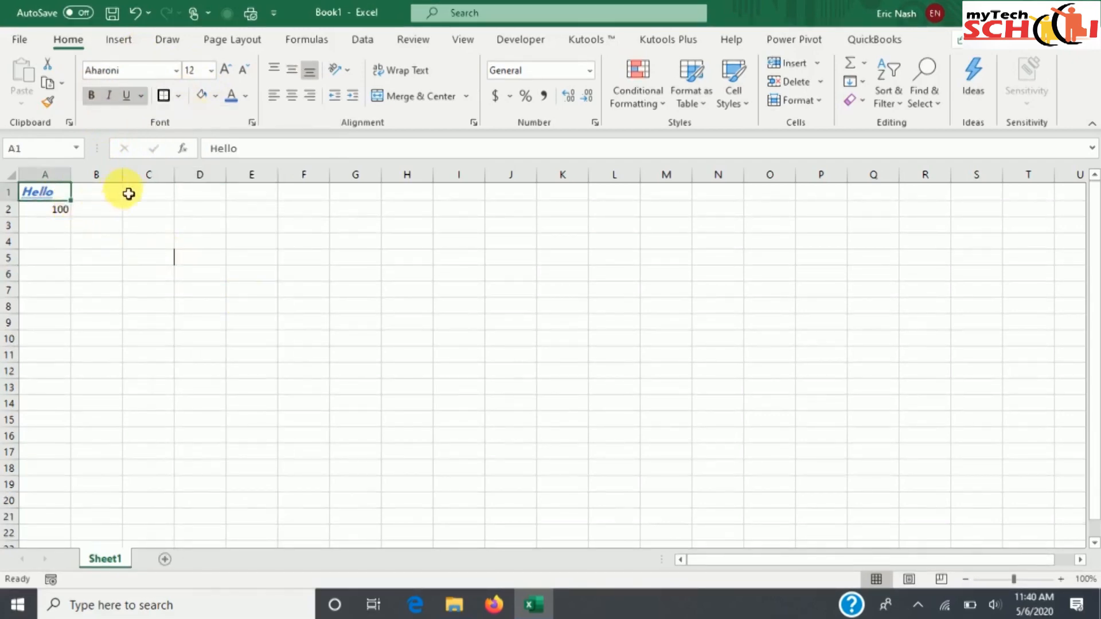
Step: Fill cell A1 with a light orange theme color and check it with another cell selected
left_click(216, 99)
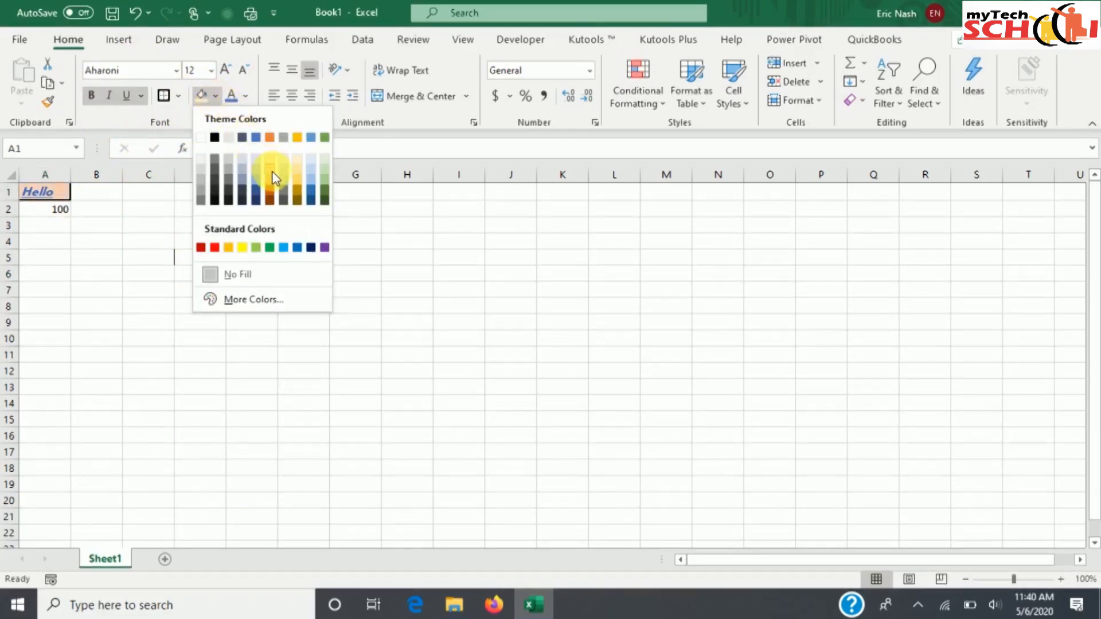
left_click(271, 167)
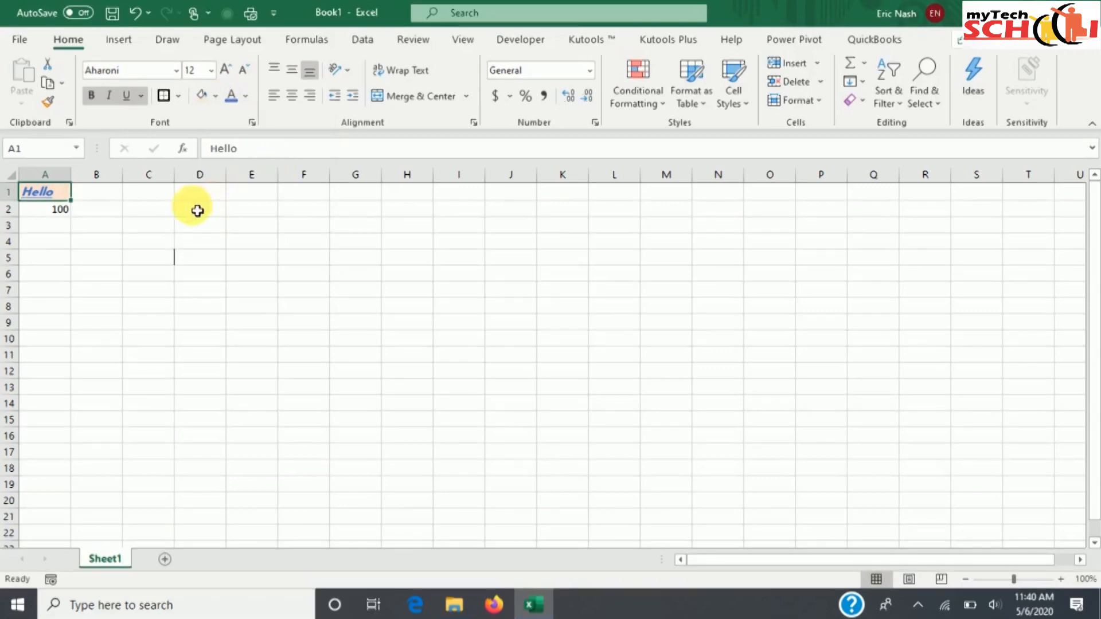
left_click(149, 210)
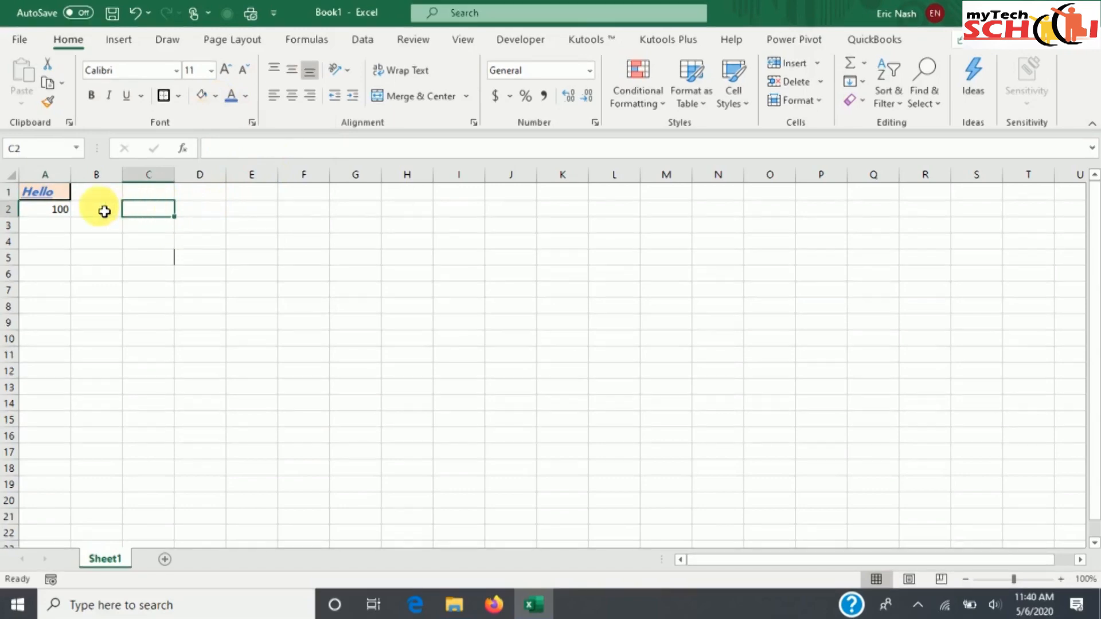
Step: Format the number in cell A2 with the dollar Accounting number format
left_click(58, 219)
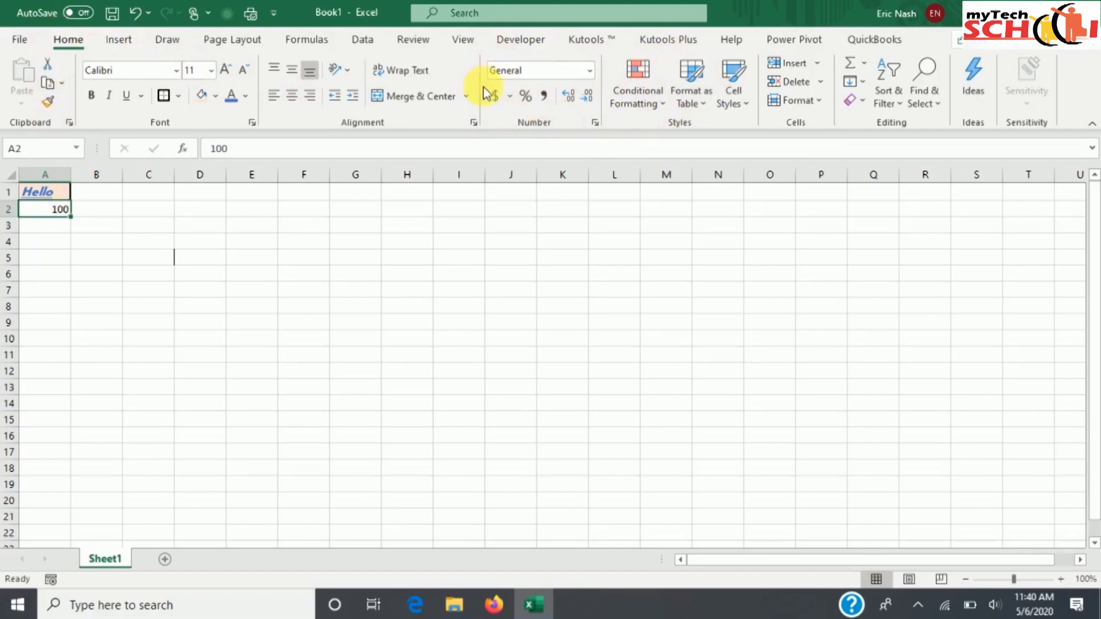
left_click(496, 96)
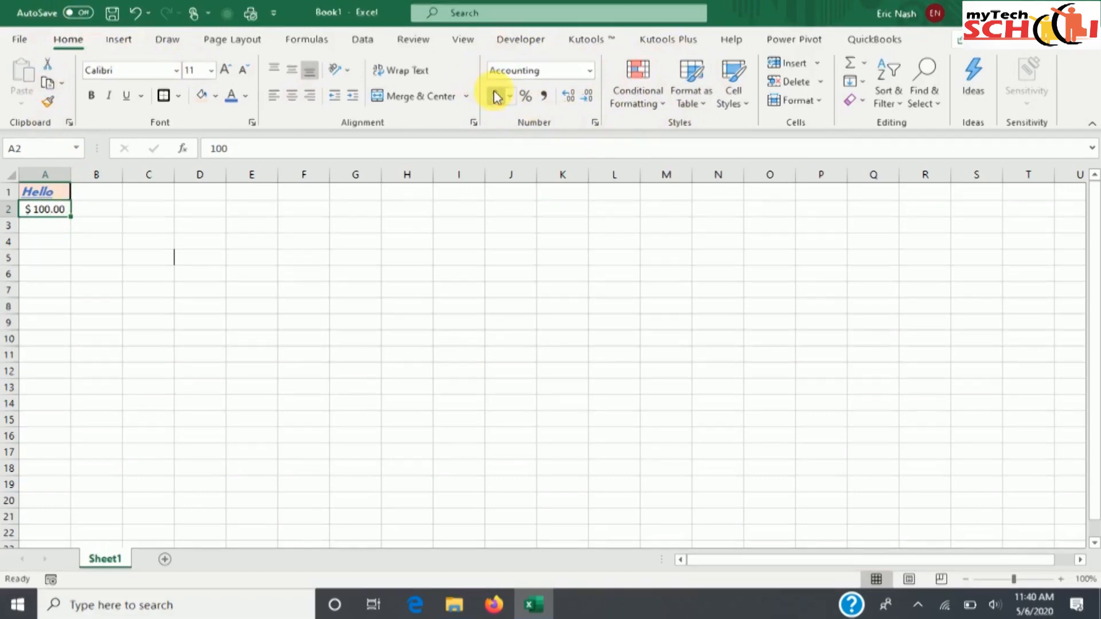
Step: Apply Percent Style to the number in cell A2 and replace it with Comma Style
left_click(526, 99)
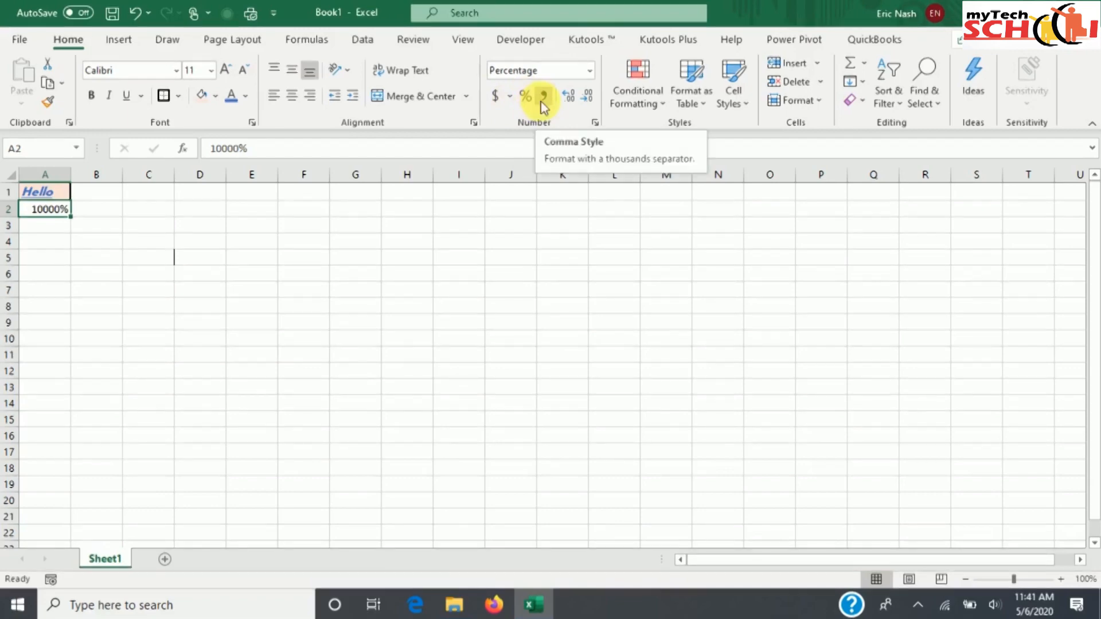
left_click(543, 96)
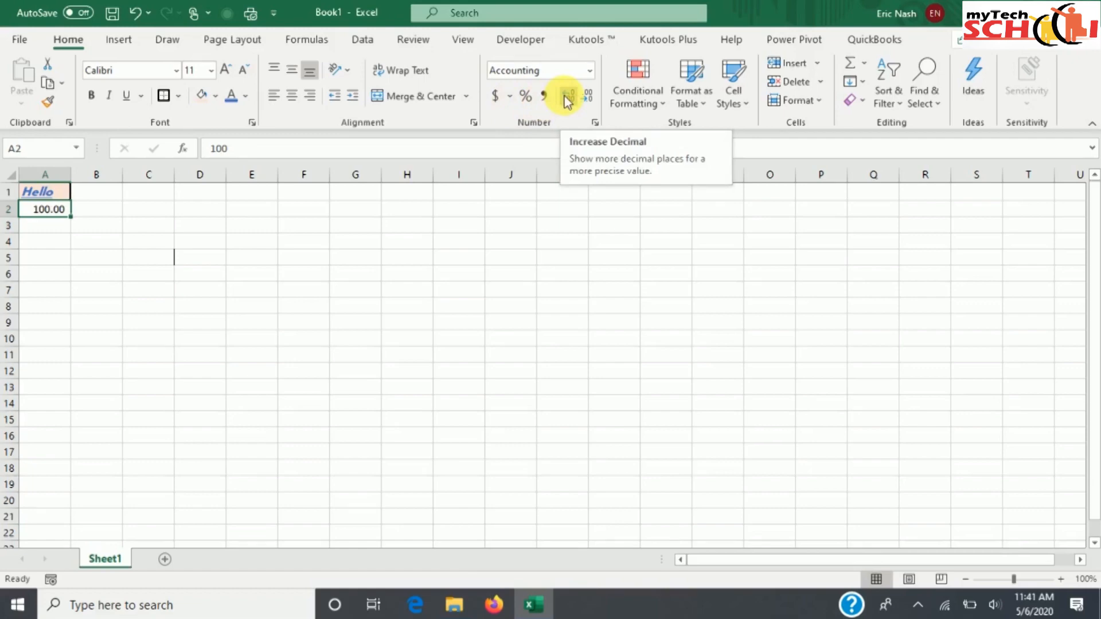
Step: Show two more decimal places for cell A2, reduce them to none, and bring back two decimal places
left_click(564, 95)
left_click(564, 95)
left_click(585, 97)
left_click(585, 96)
left_click(584, 96)
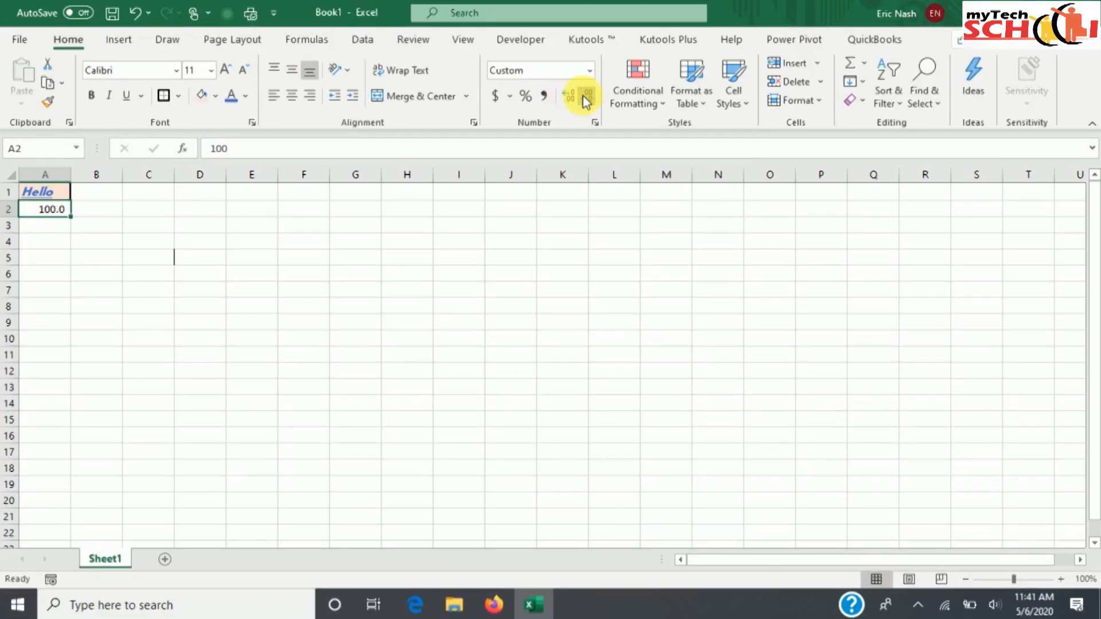
left_click(584, 99)
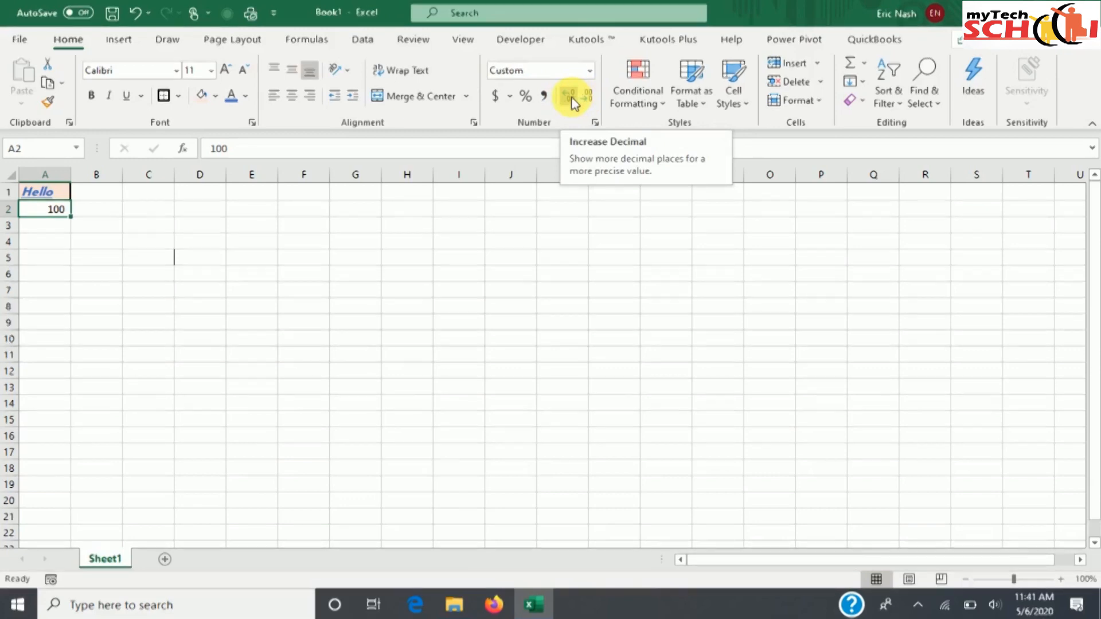
left_click(570, 98)
left_click(571, 97)
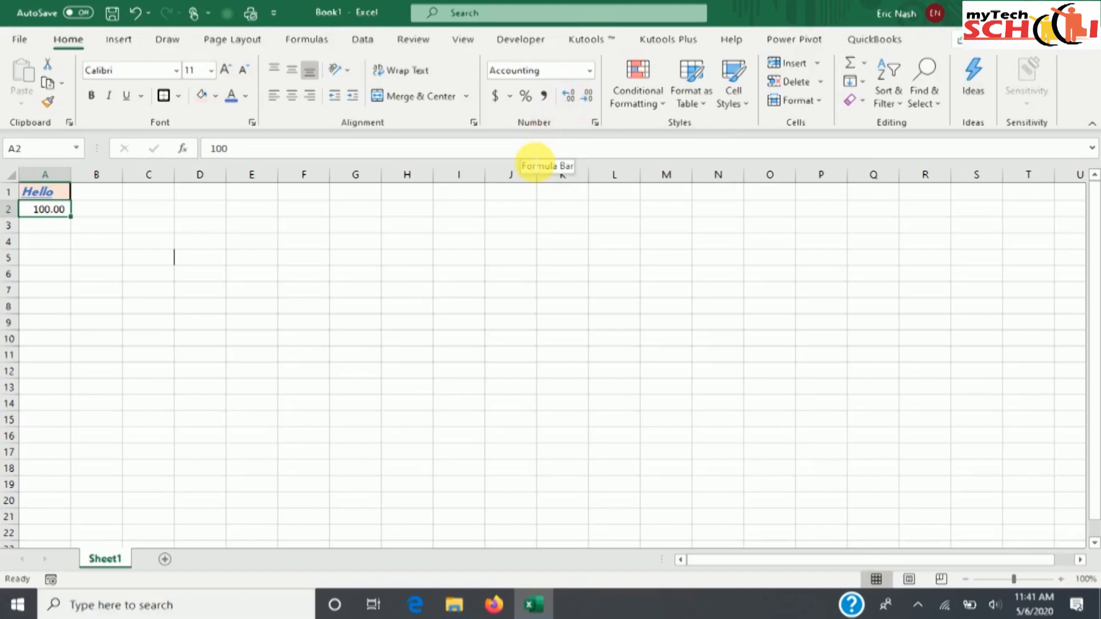
Step: Replace the value in cell A2 with 100.566 and increase its display by one decimal place
type("100.566")
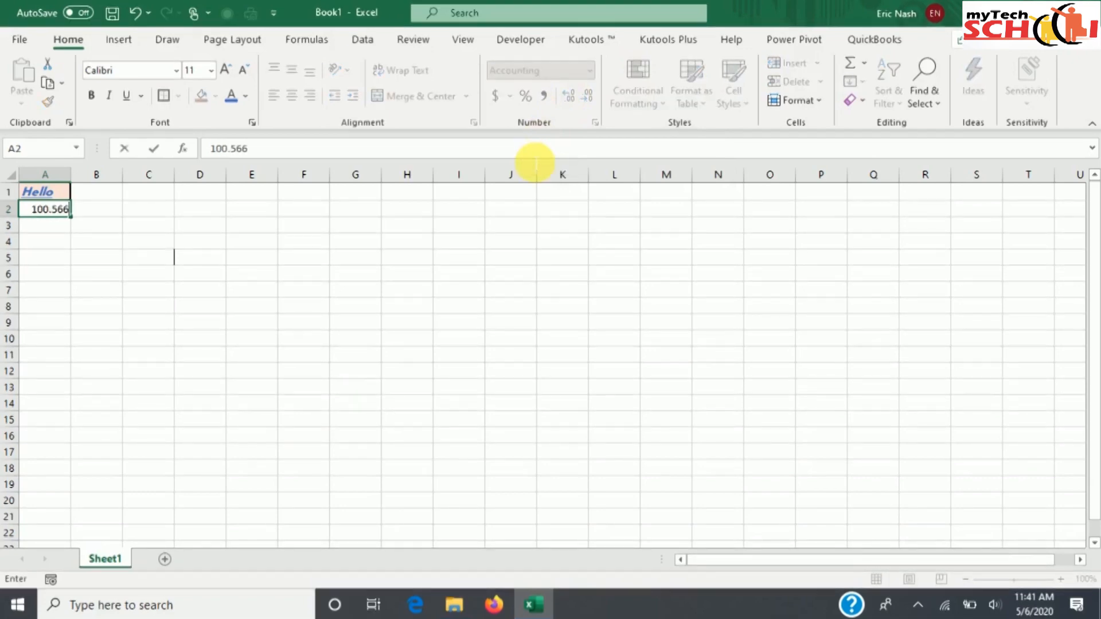
key("Return")
left_click(58, 209)
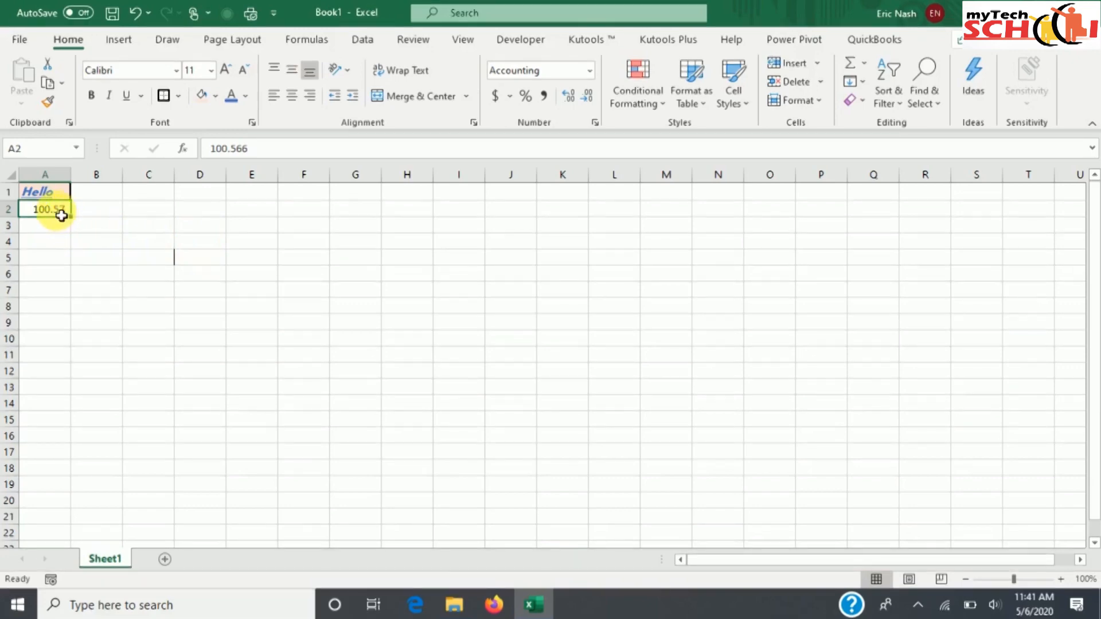
left_click(571, 98)
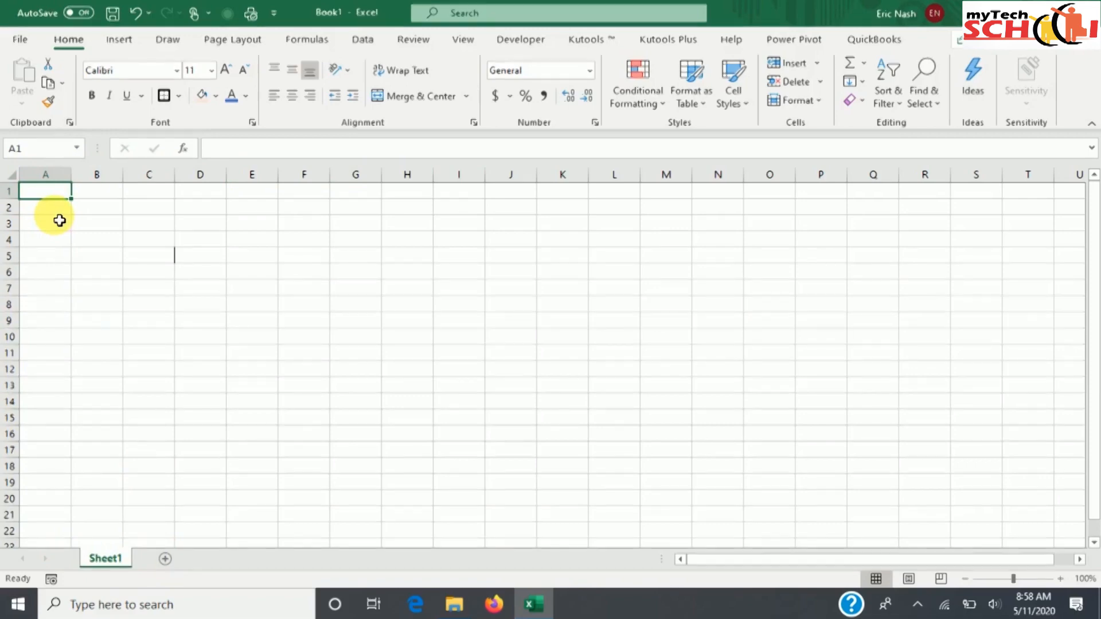
Step: Examine how cell addresses work by selecting column A, row 1 and cell A1, followed by column D, row 5 and cell D5
left_click(46, 174)
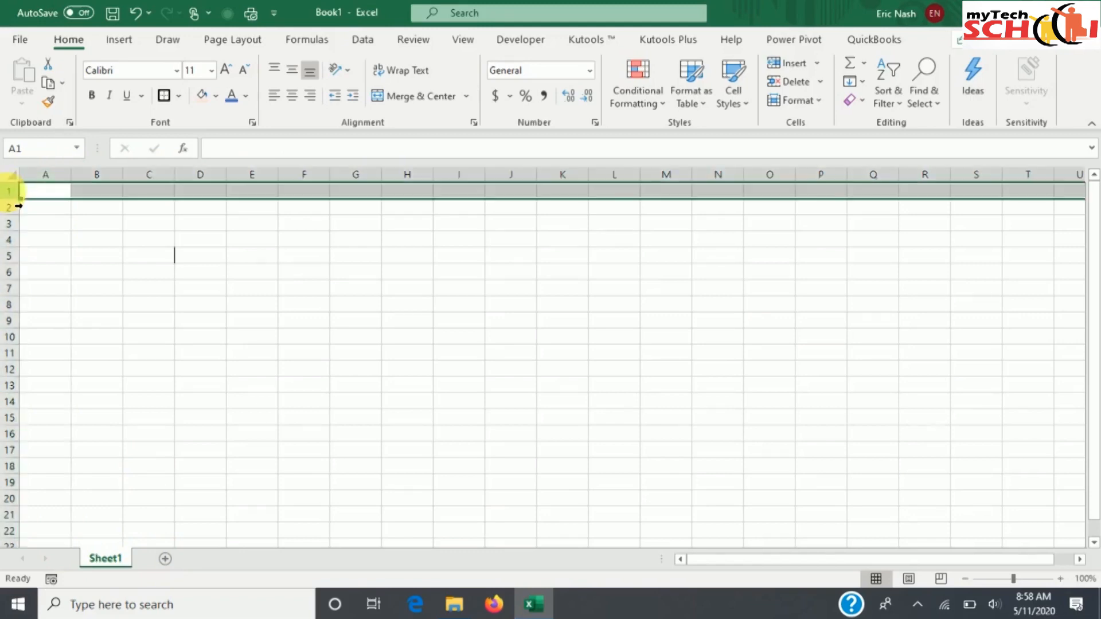
left_click(48, 194)
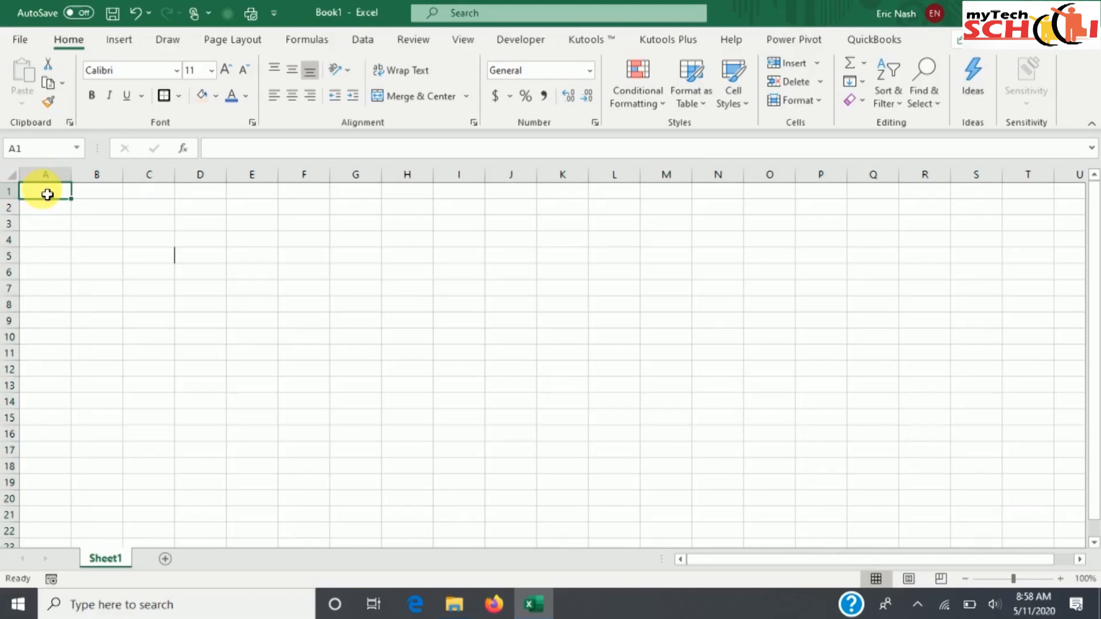
left_click(221, 182)
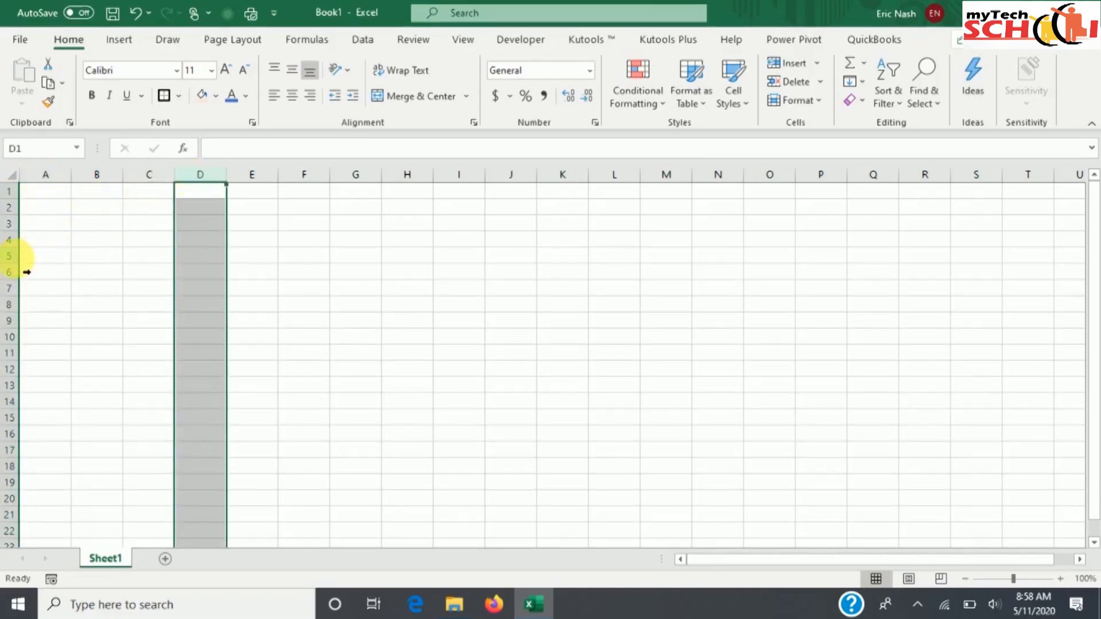
left_click(12, 256)
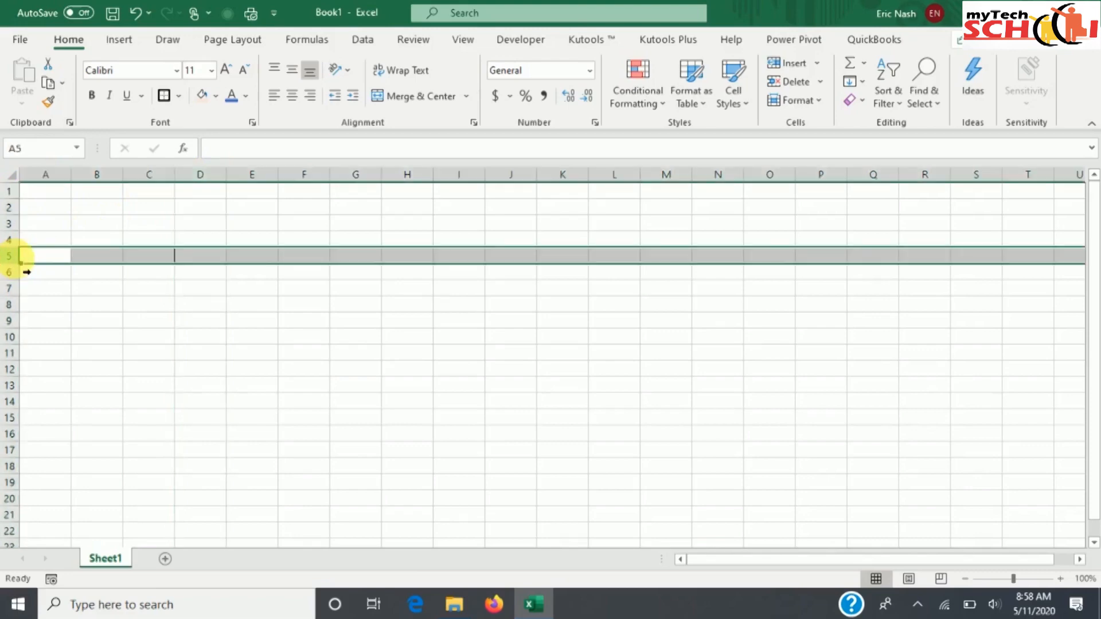
left_click(209, 262)
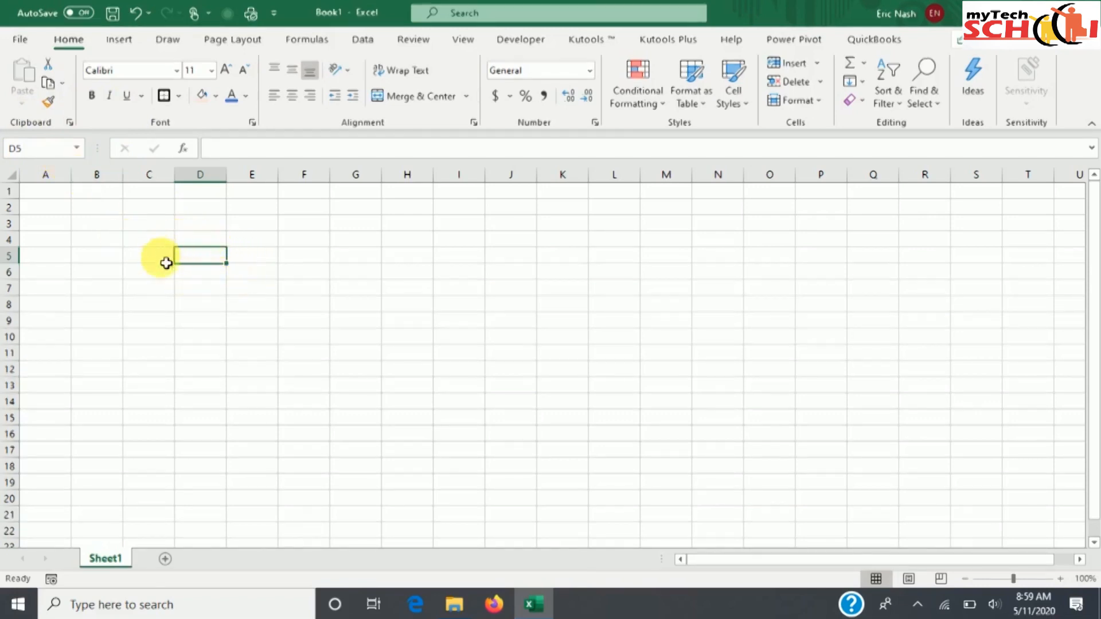
Step: Enter the text "words, 100" for cell A1 in the formula bar and open Insert Function
left_click(51, 197)
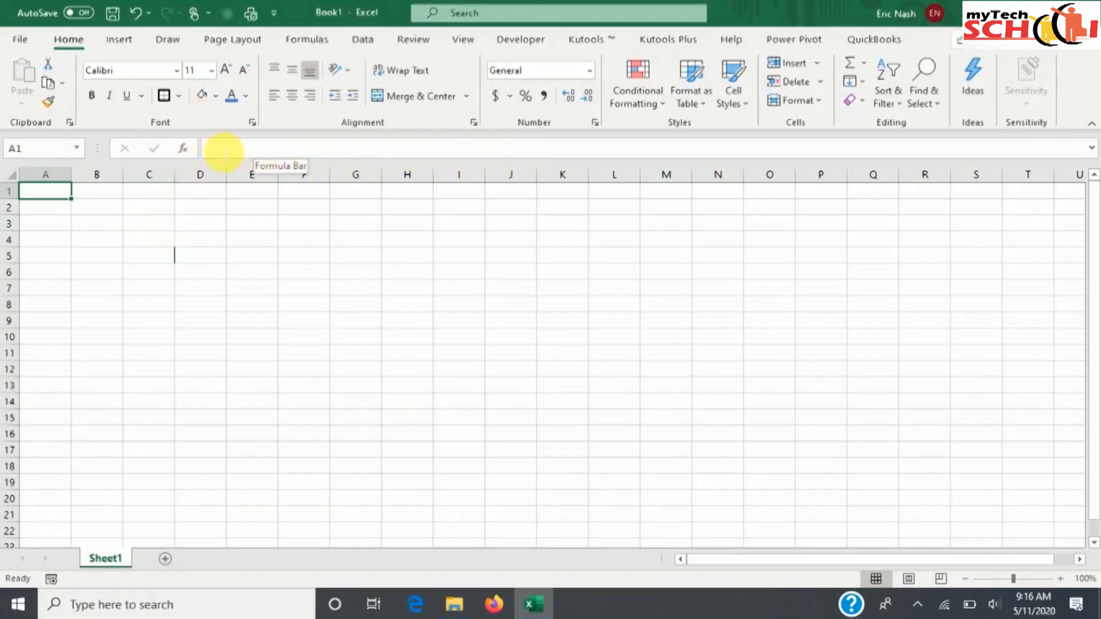
left_click(224, 150)
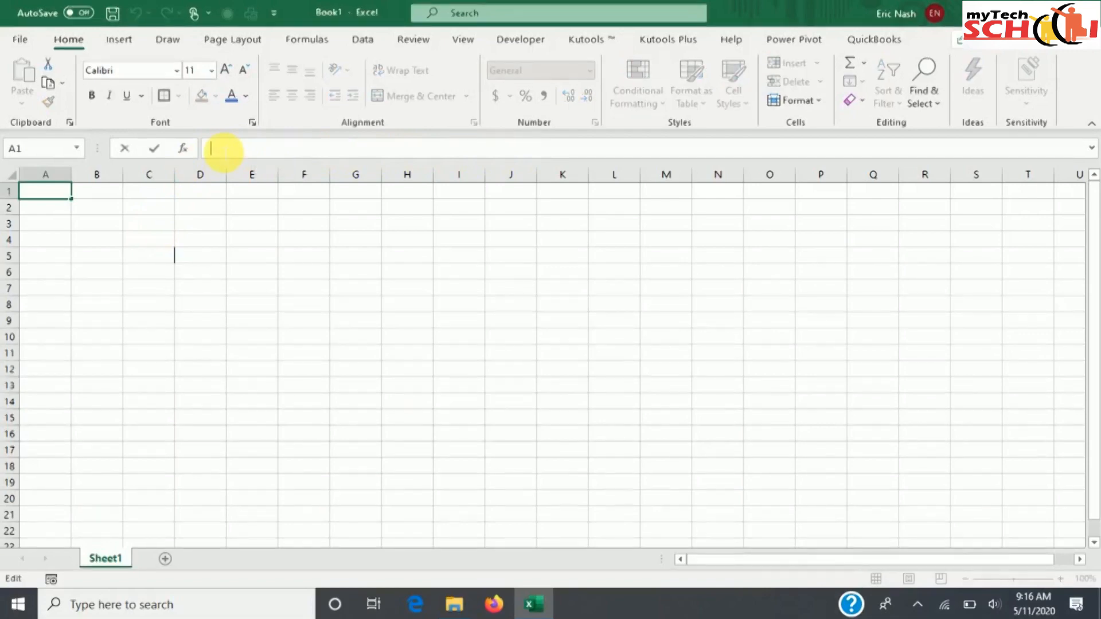
type("words, 100")
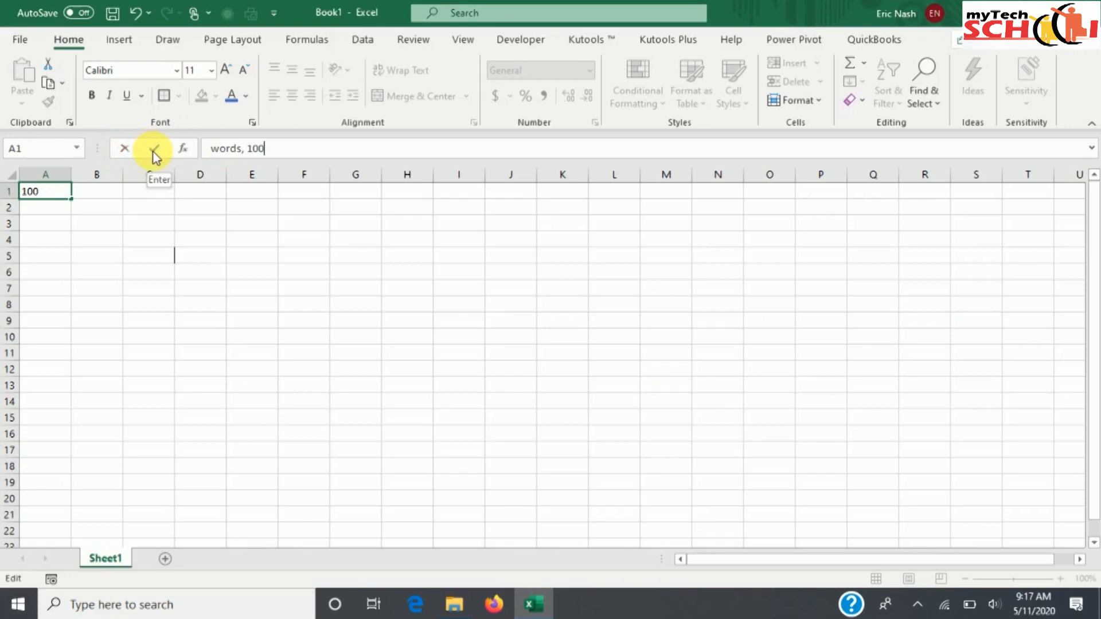
left_click(183, 150)
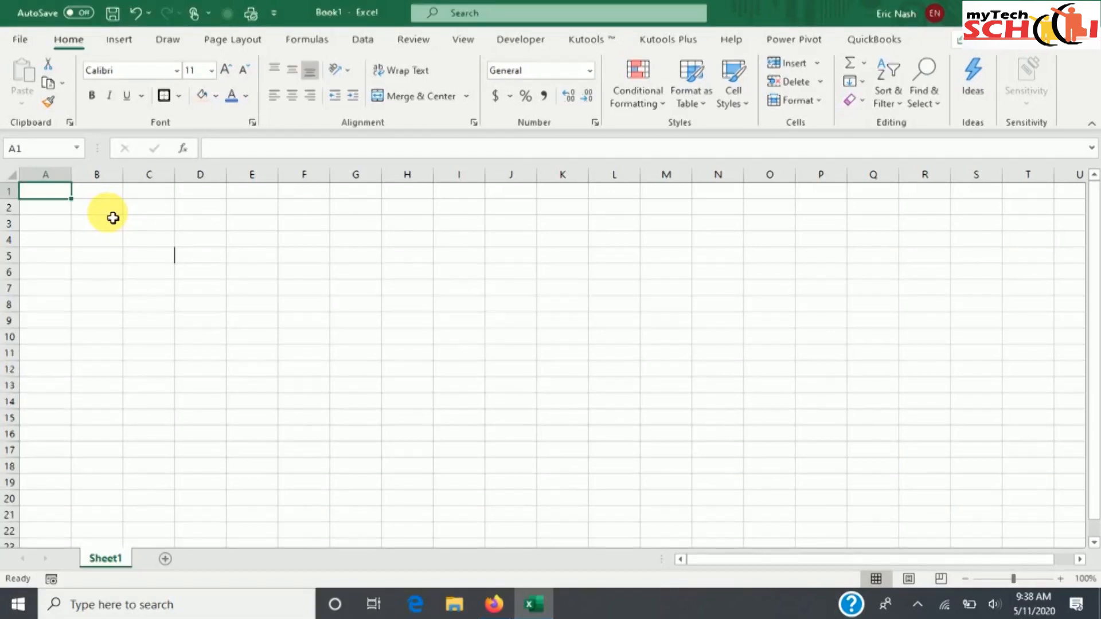
Step: Enter Dogs in cell A1 and Cats in cell A2
type("Dogs")
key("Return")
type("Cats")
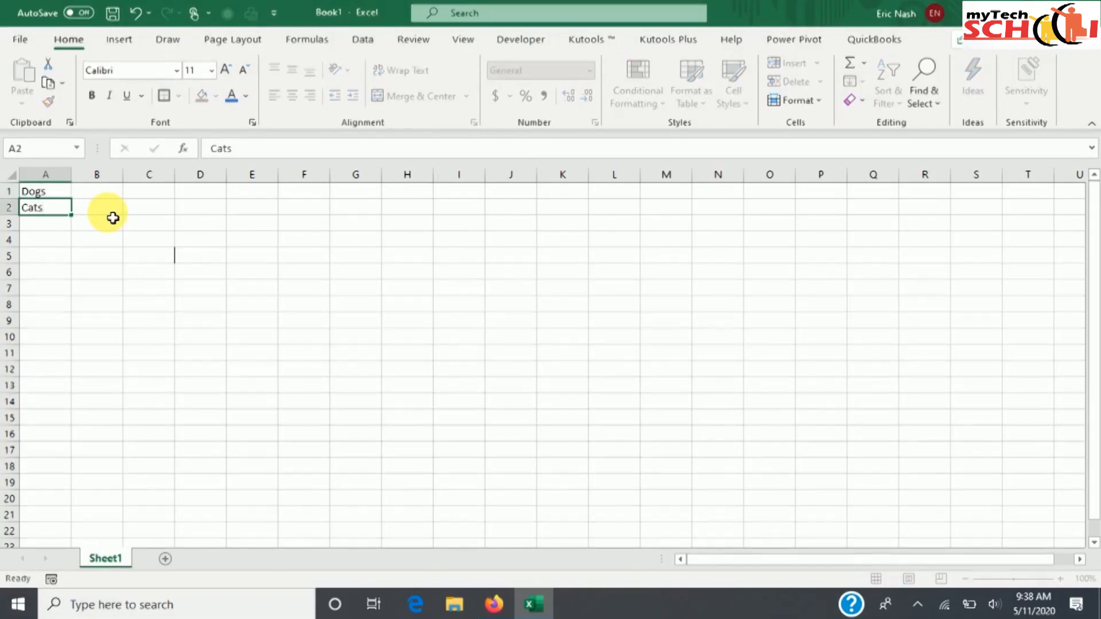
key("ctrl+Return")
Step: Enter the number 100 in cell B1 and the symbols !#$ in cell C1
key("Up")
key("Right")
type("100")
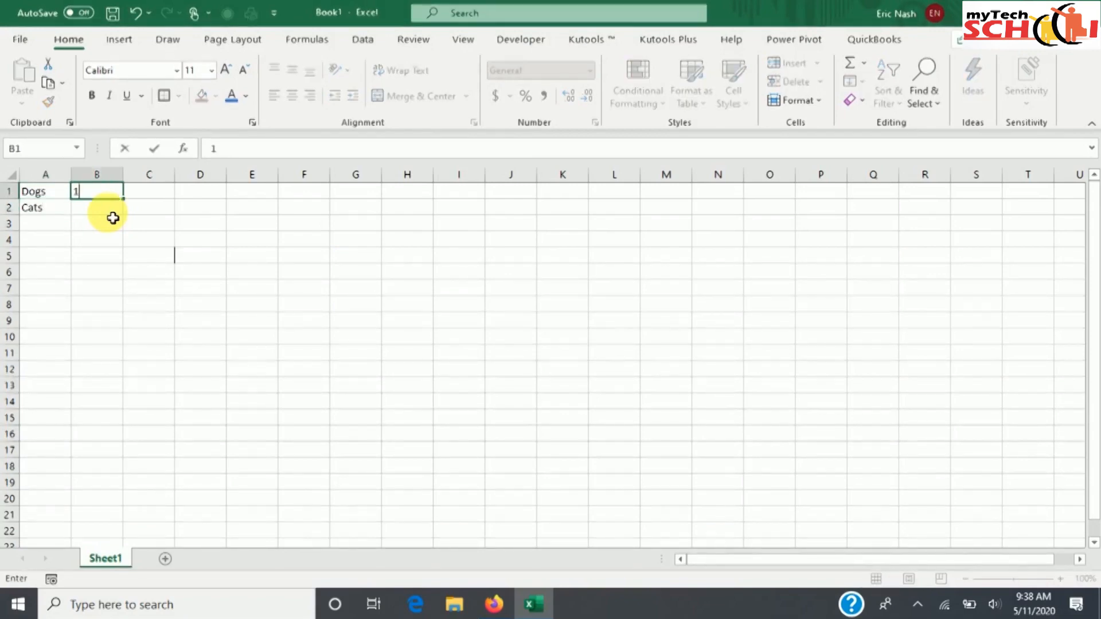
key("Return")
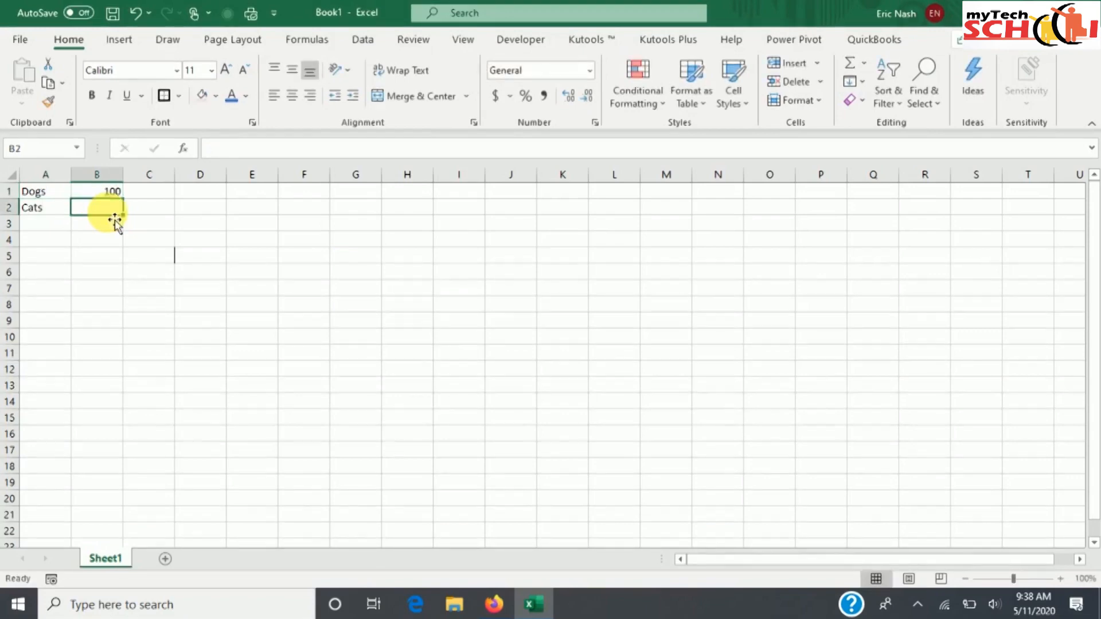
key("Up")
key("Right")
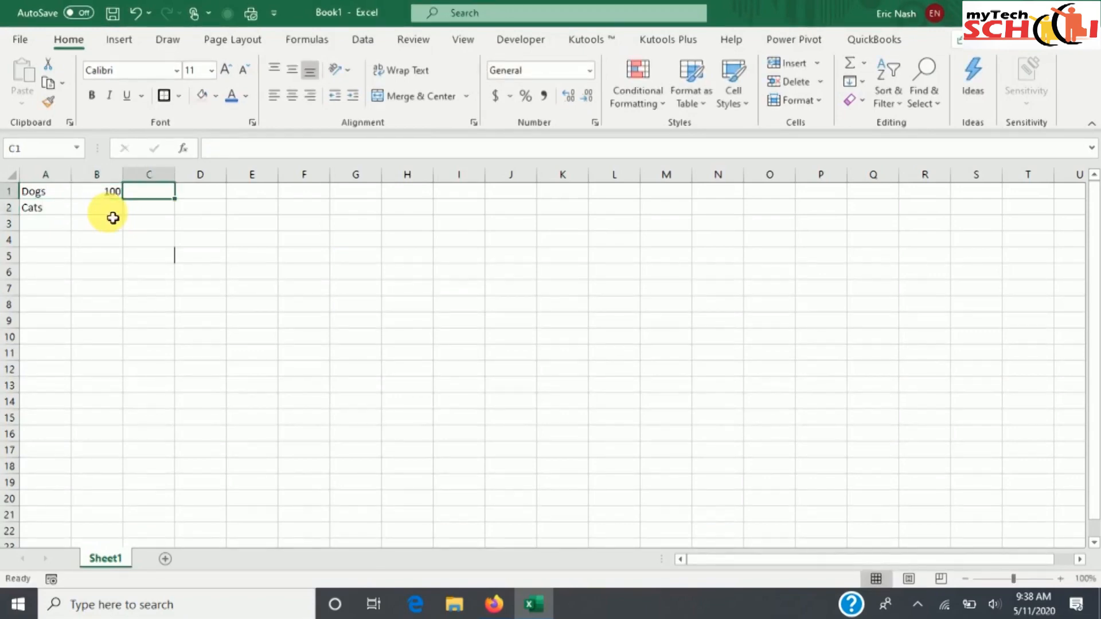
type("!#$")
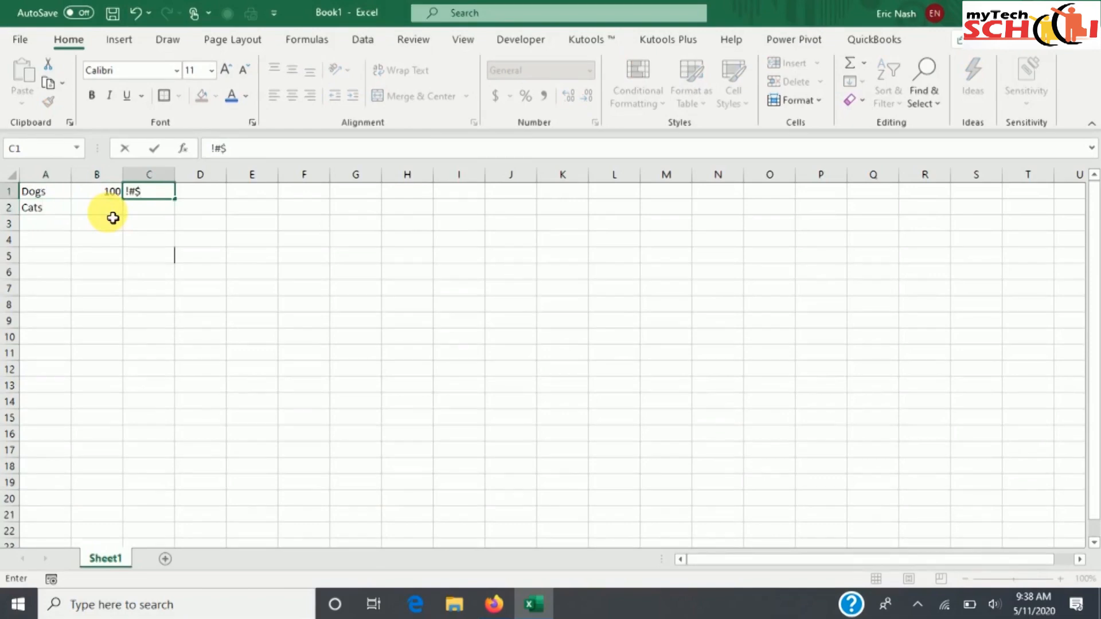
key("Return")
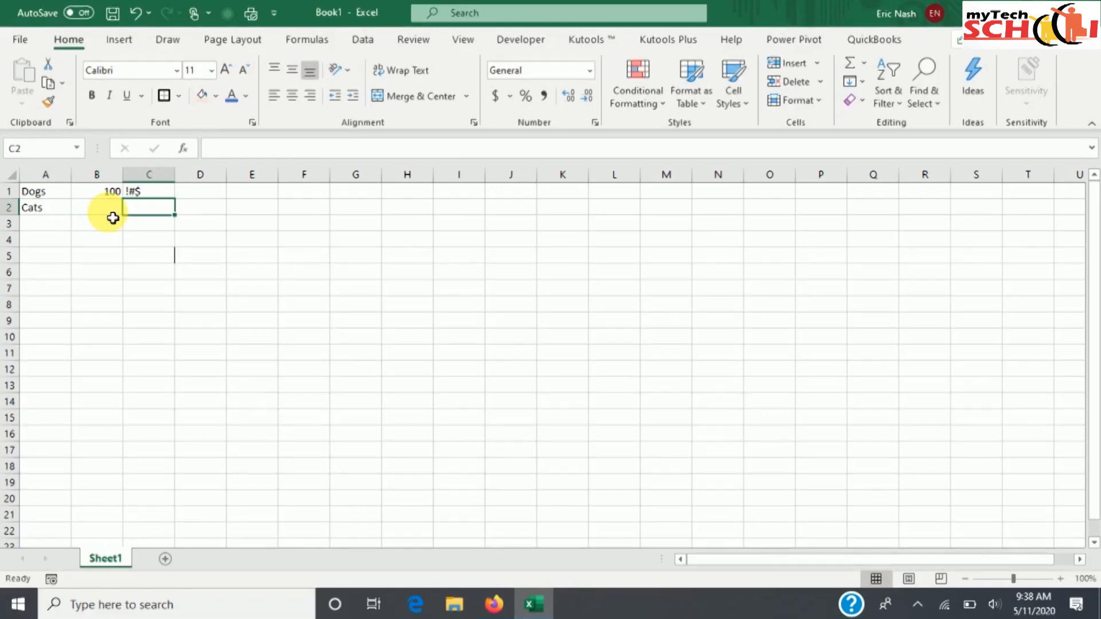
Step: Fill column B with 100 stored as text in B2, the number 5 in B3, and 05 stored as text in B4
left_click(113, 215)
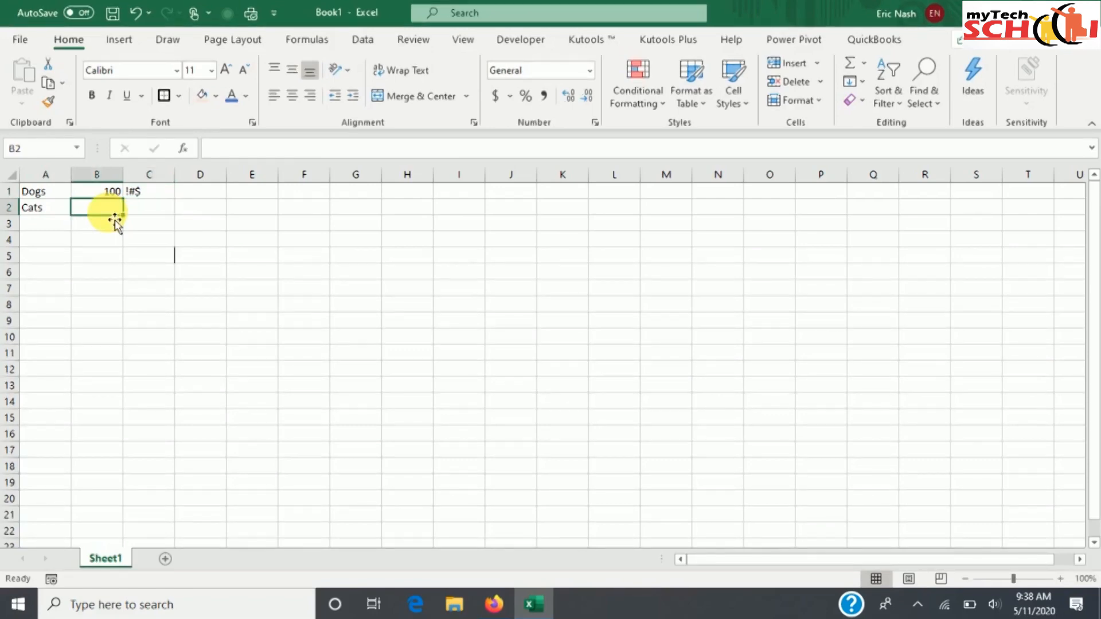
type("'100")
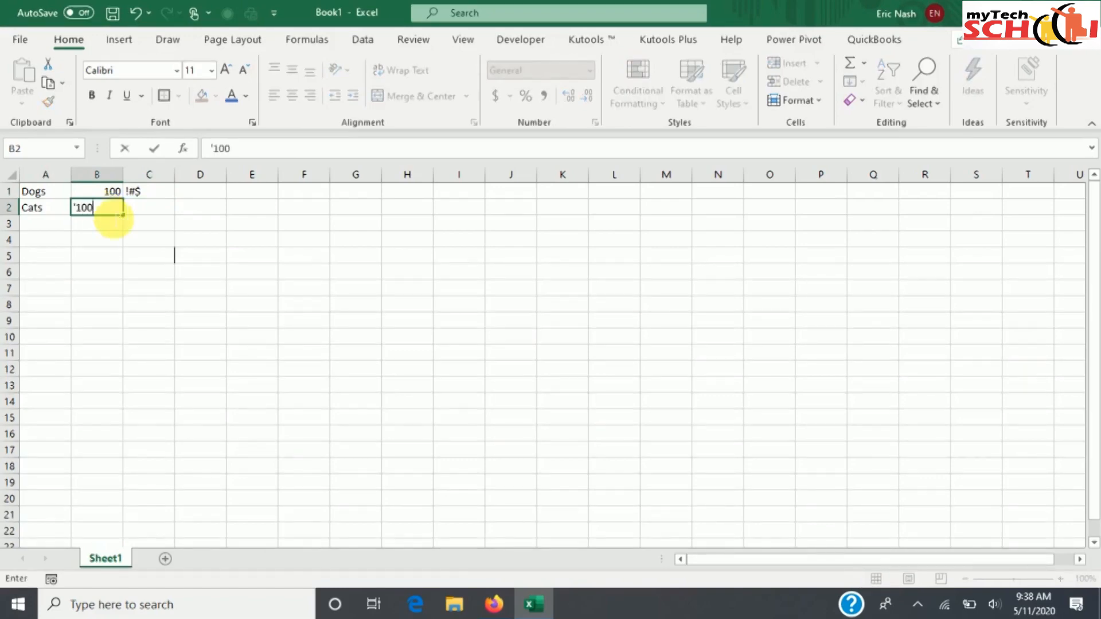
key("Return")
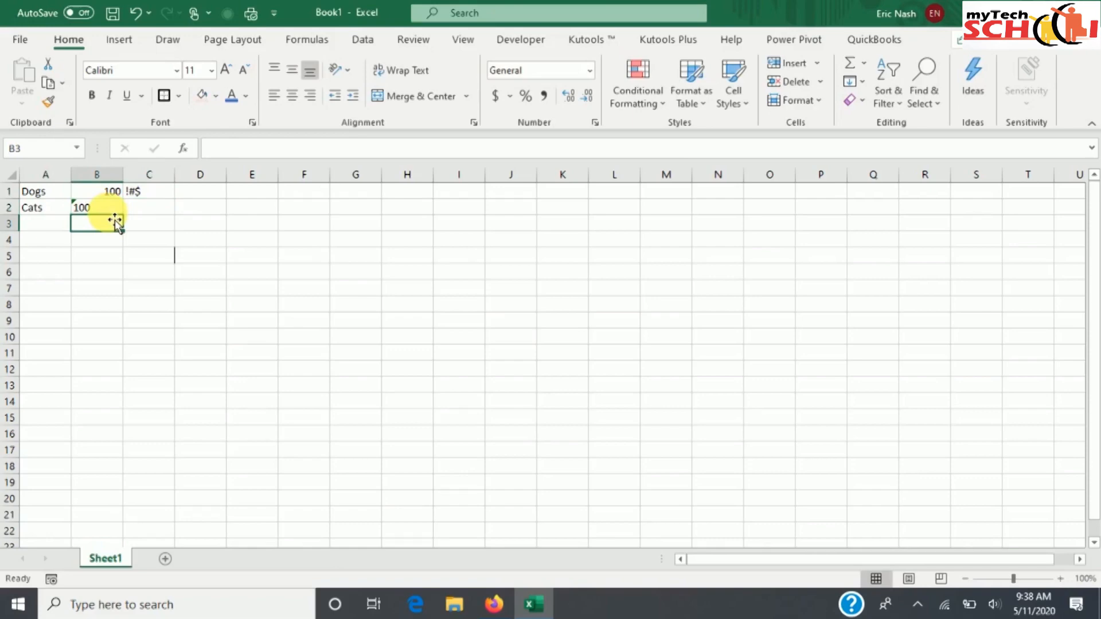
type("5")
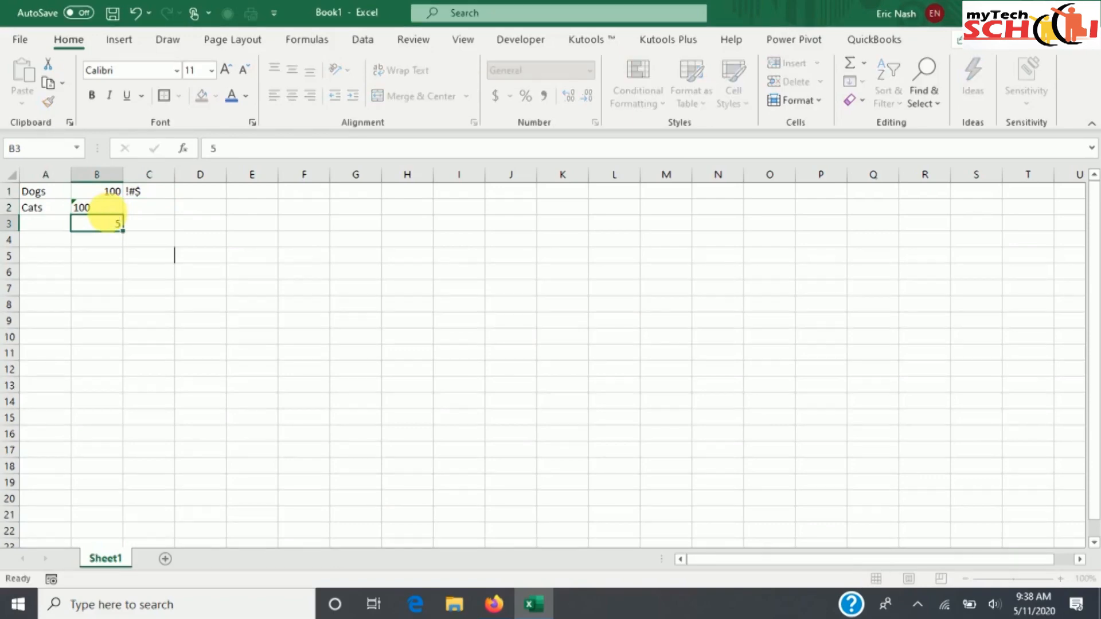
key("Return")
type("'05")
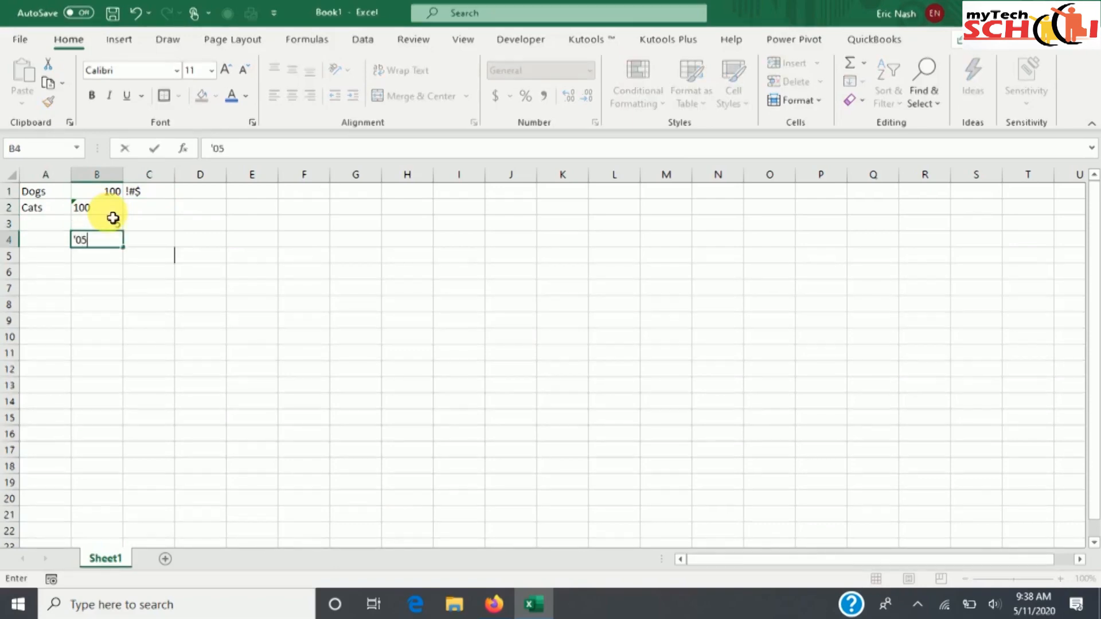
key("Return")
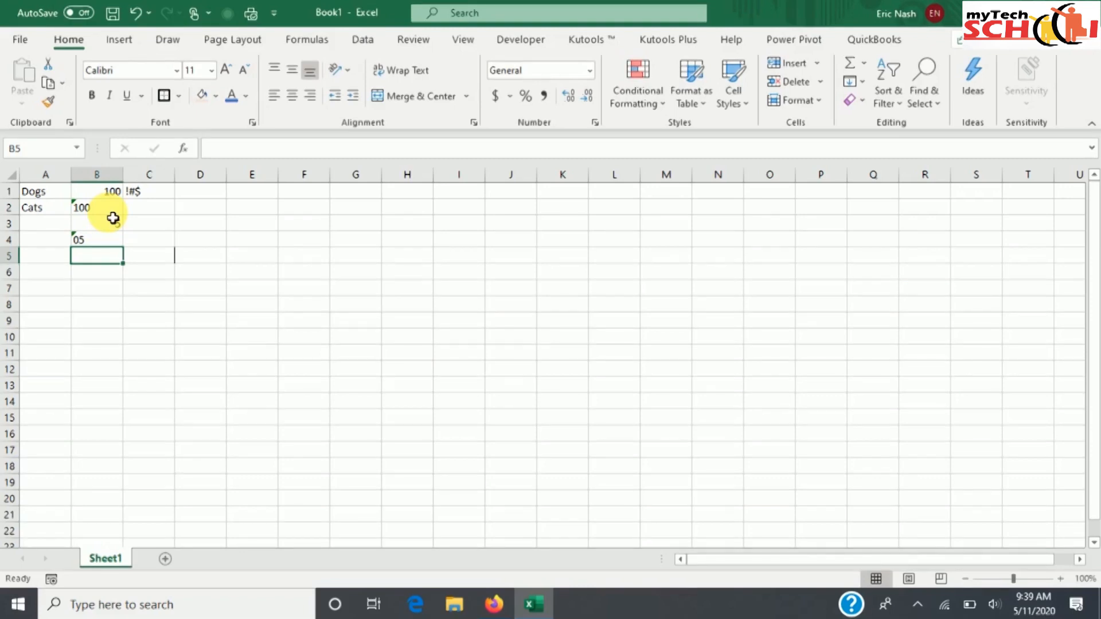
Step: Continue the list in column A by entering Dogs in A3 and Cats in A4
left_click(46, 174)
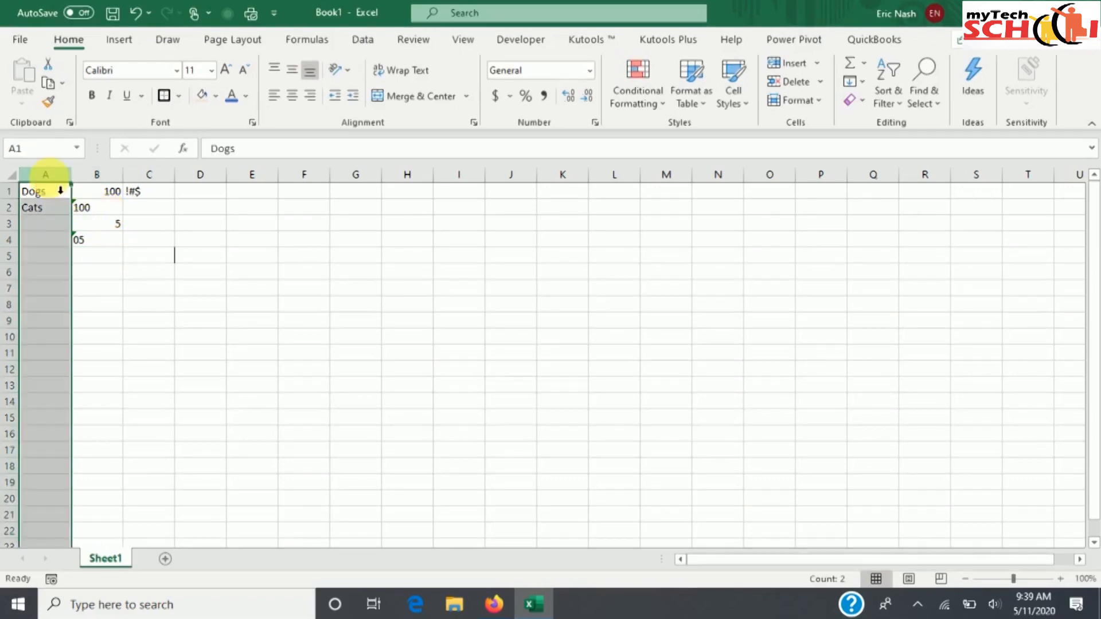
left_click(50, 225)
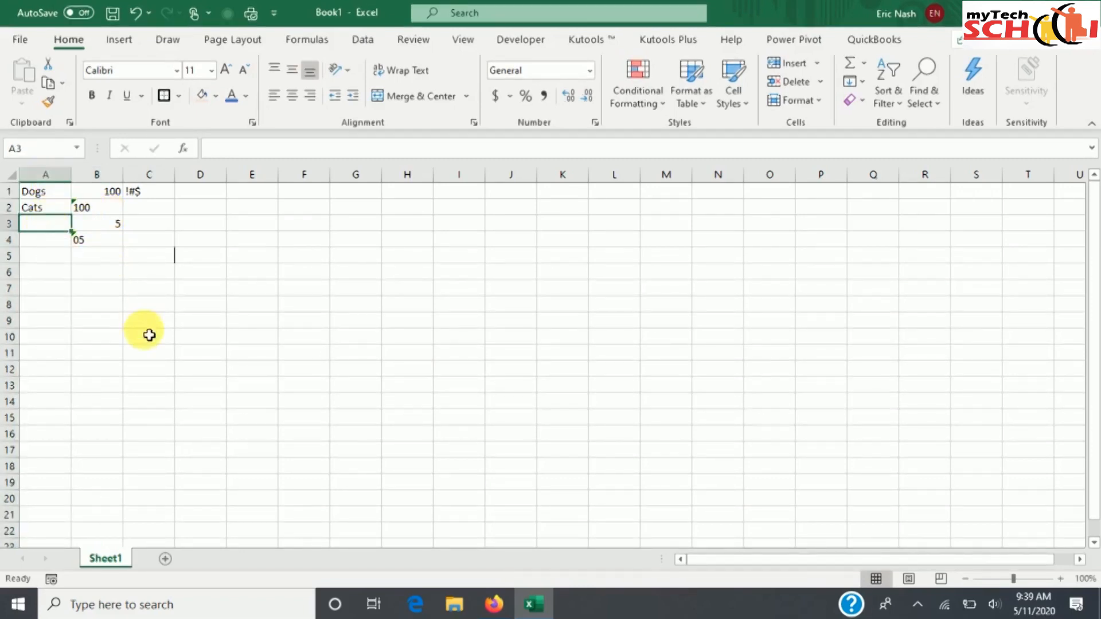
type("D")
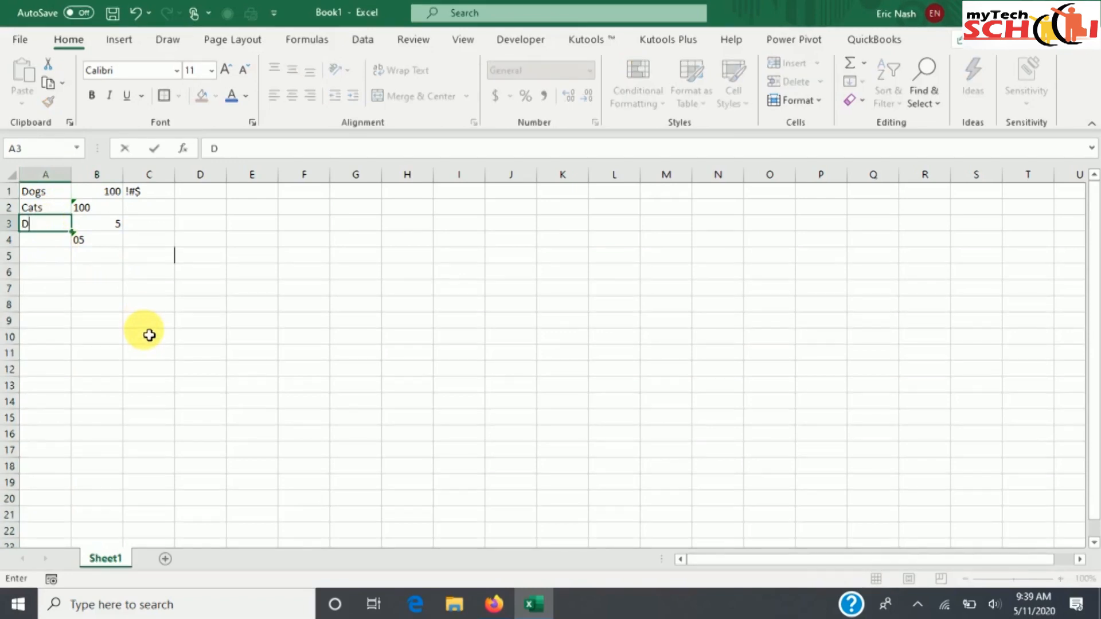
type("ogs")
key("Return")
type("Cats")
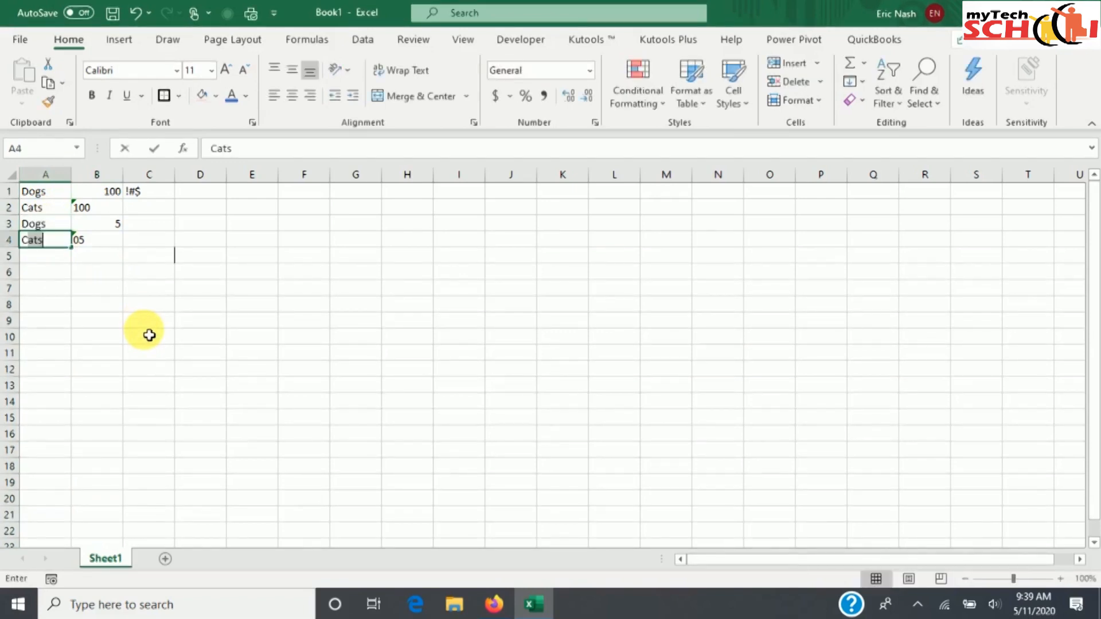
key("Return")
Step: Continue the column A list by entering Dogs, Cats, Dogs, Dogs, Cats and Cats in cells A5 through A10
type("D")
key("Return")
type("C")
key("Return")
type("D")
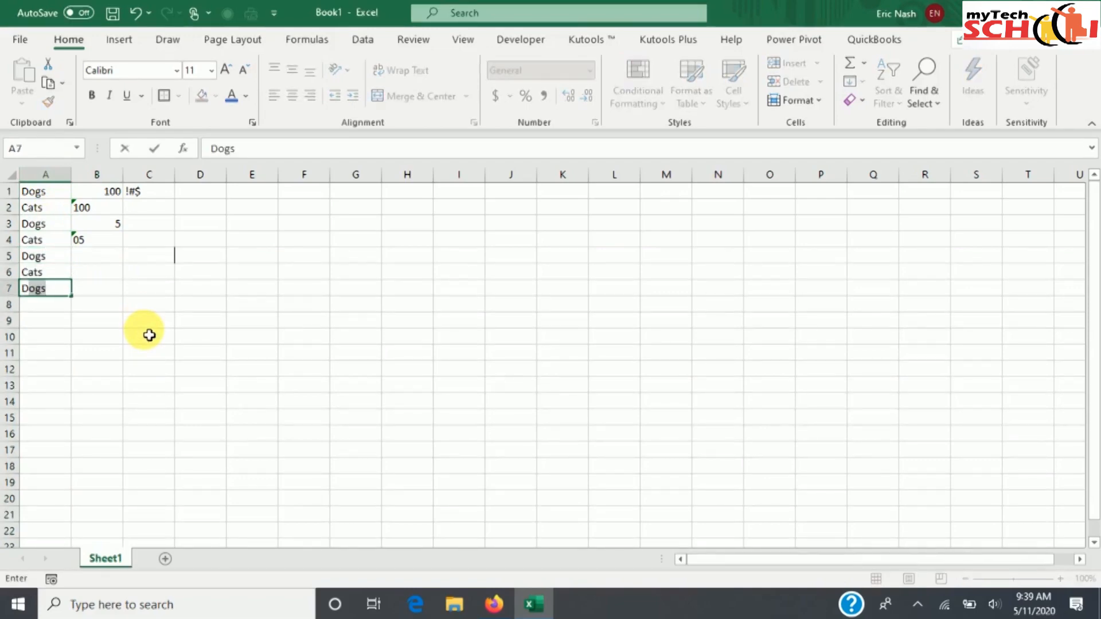
key("Return")
type("D")
key("Return")
type("Cats")
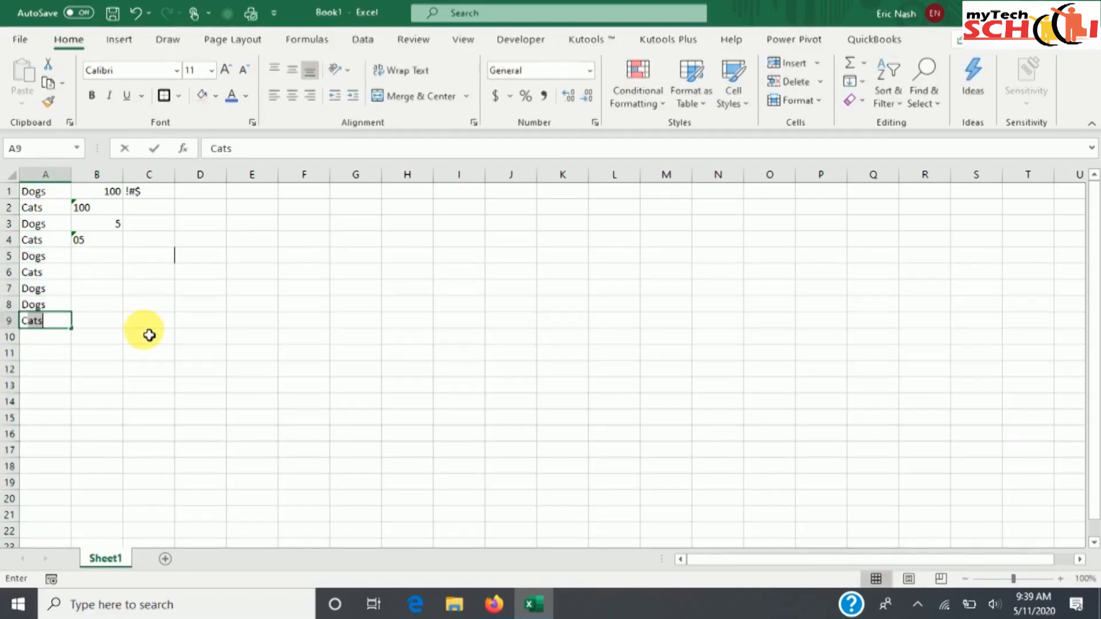
key("Return")
type("Cats")
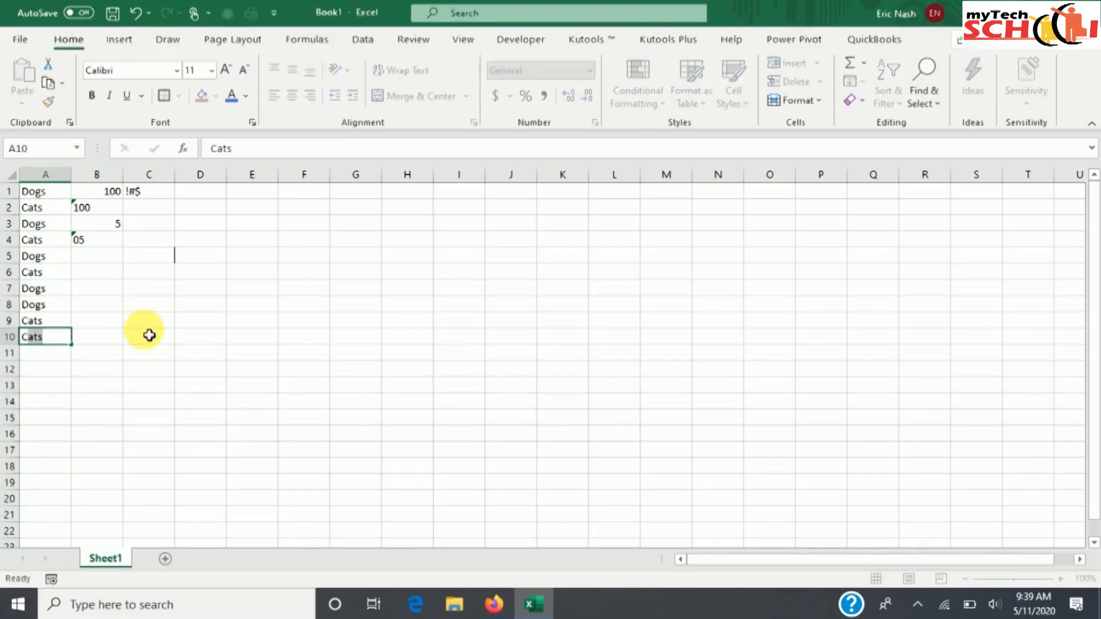
key("Return")
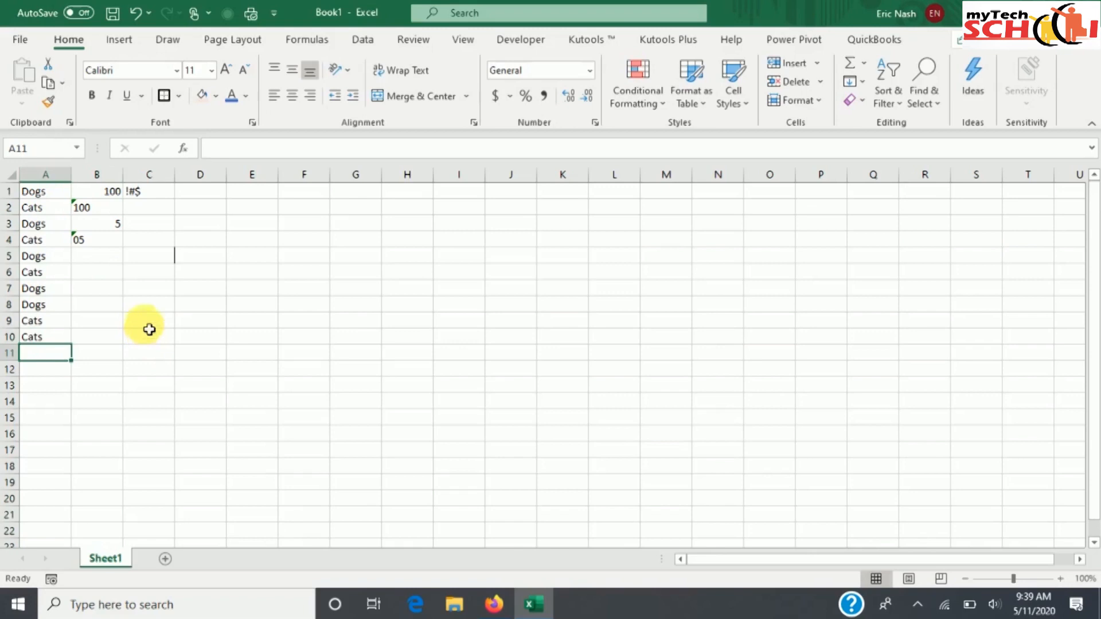
Step: Enter the mixed text "100 dogs and cats!" in cell D1 and reselect that cell
left_click(203, 196)
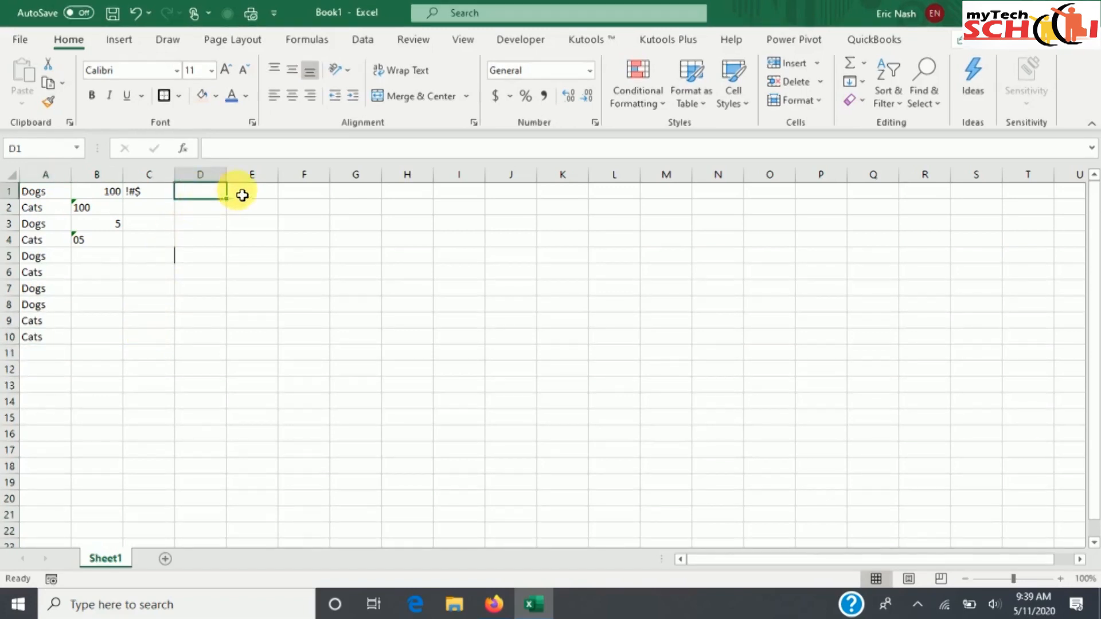
type("100 dogs and cats!")
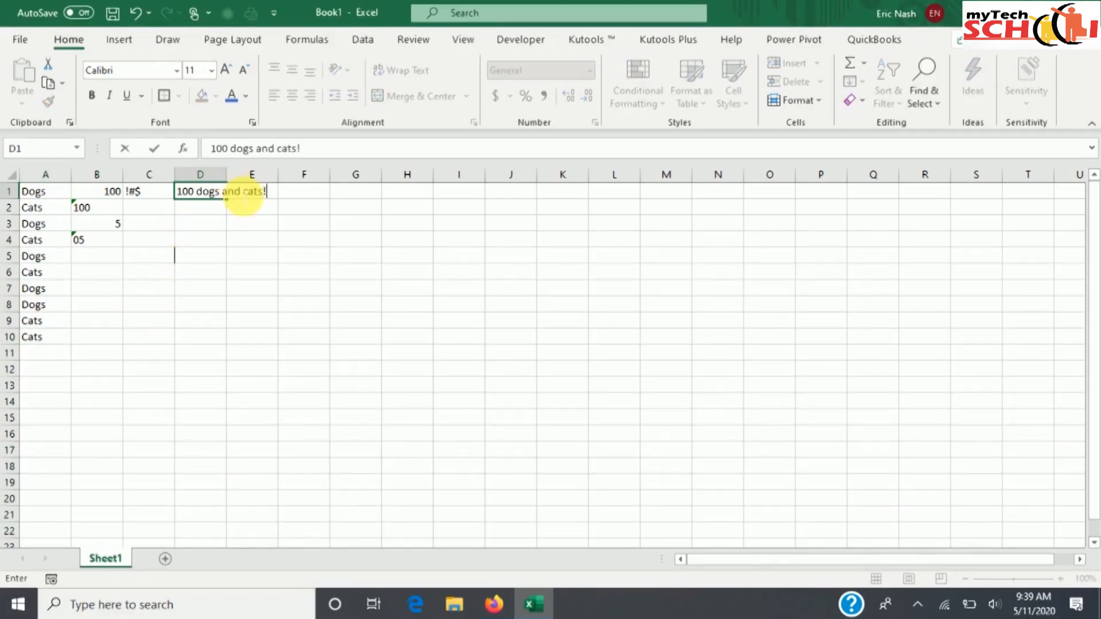
key("Return")
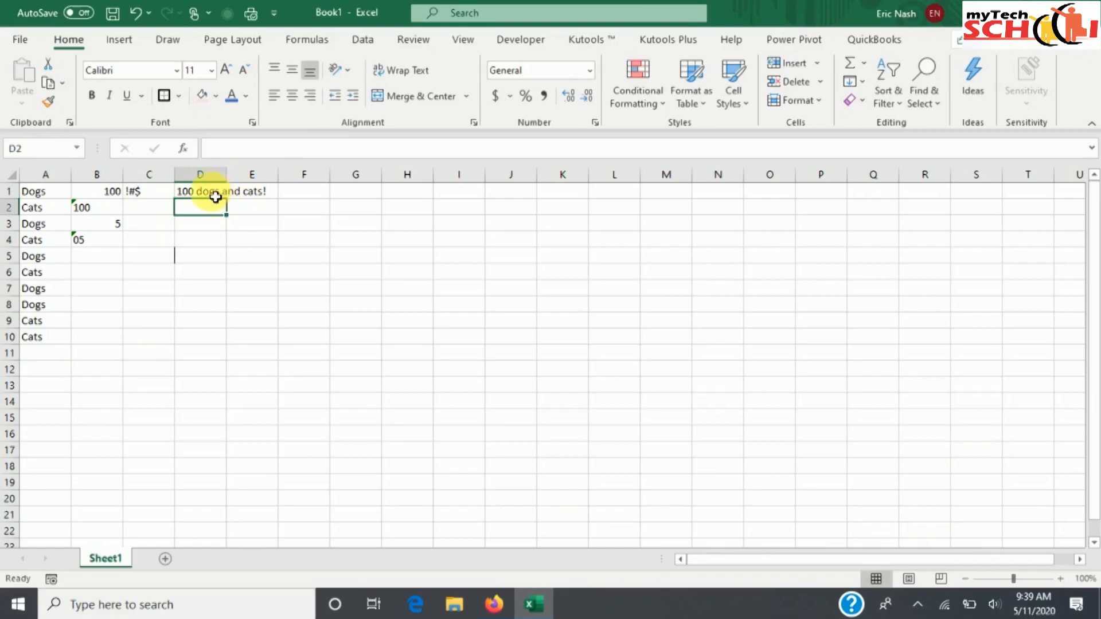
left_click(215, 197)
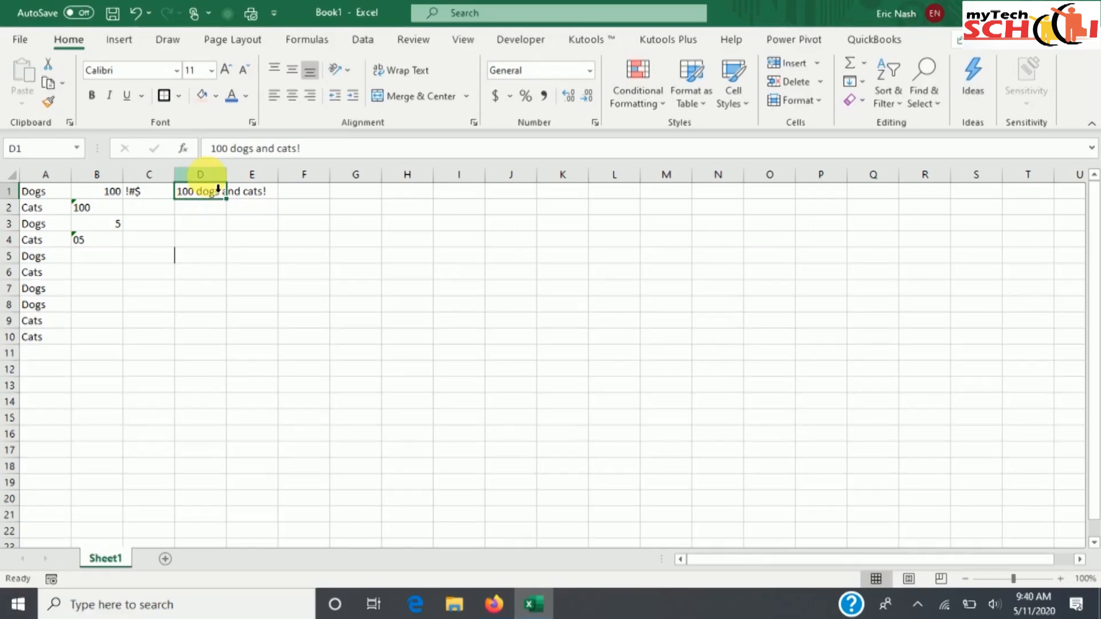
Step: Set column D's width to 10, and AutoFit the column to the text in D1
left_click(205, 176)
right_click(208, 177)
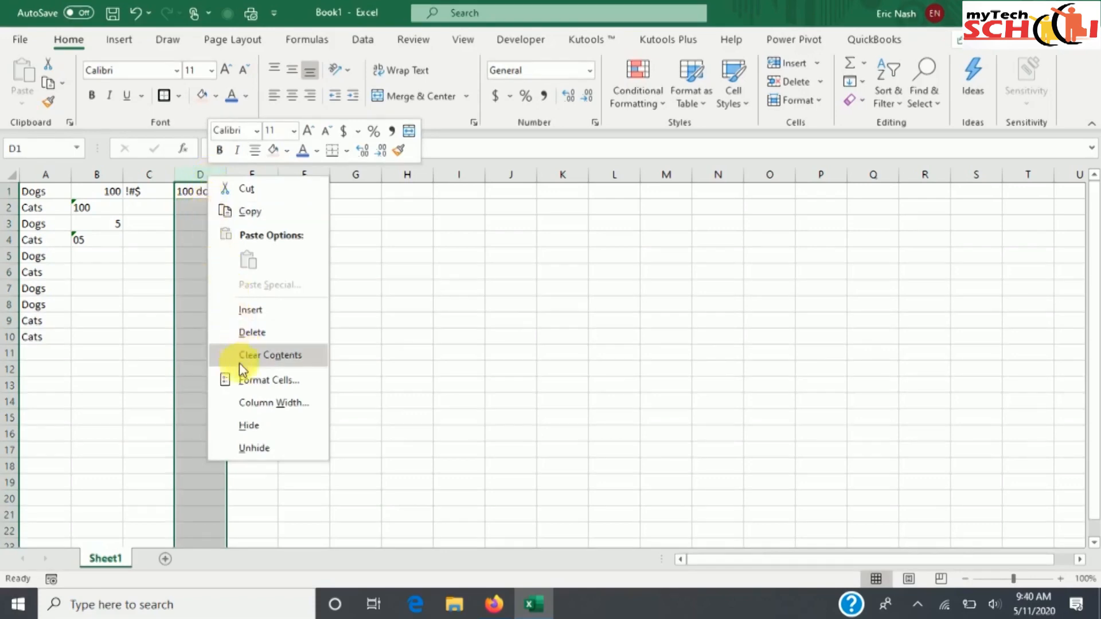
left_click(250, 403)
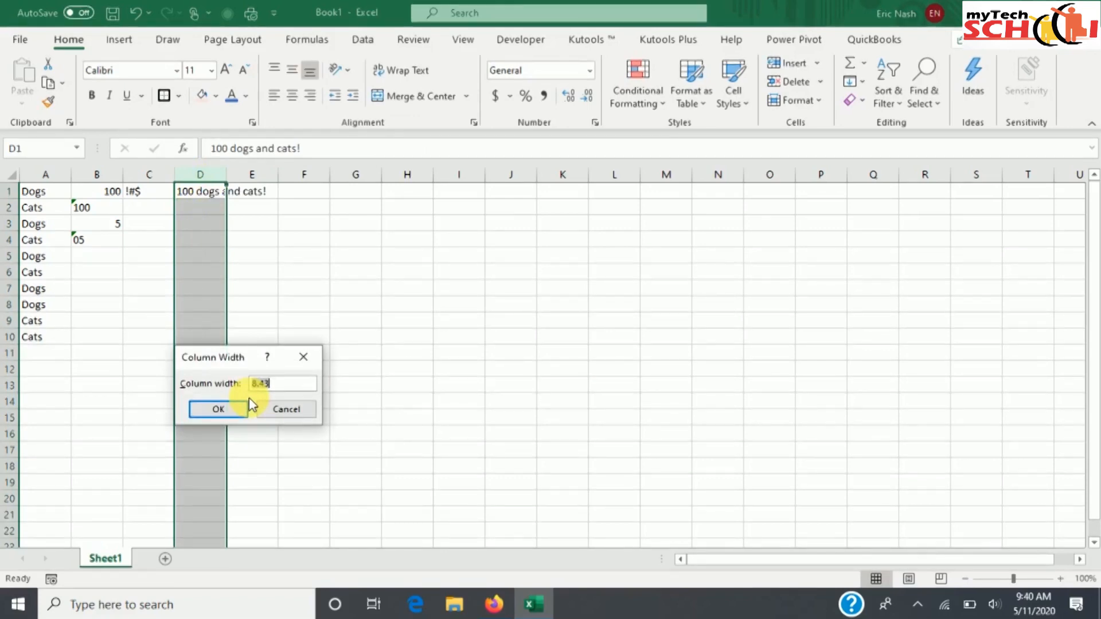
type("10")
left_click(234, 410)
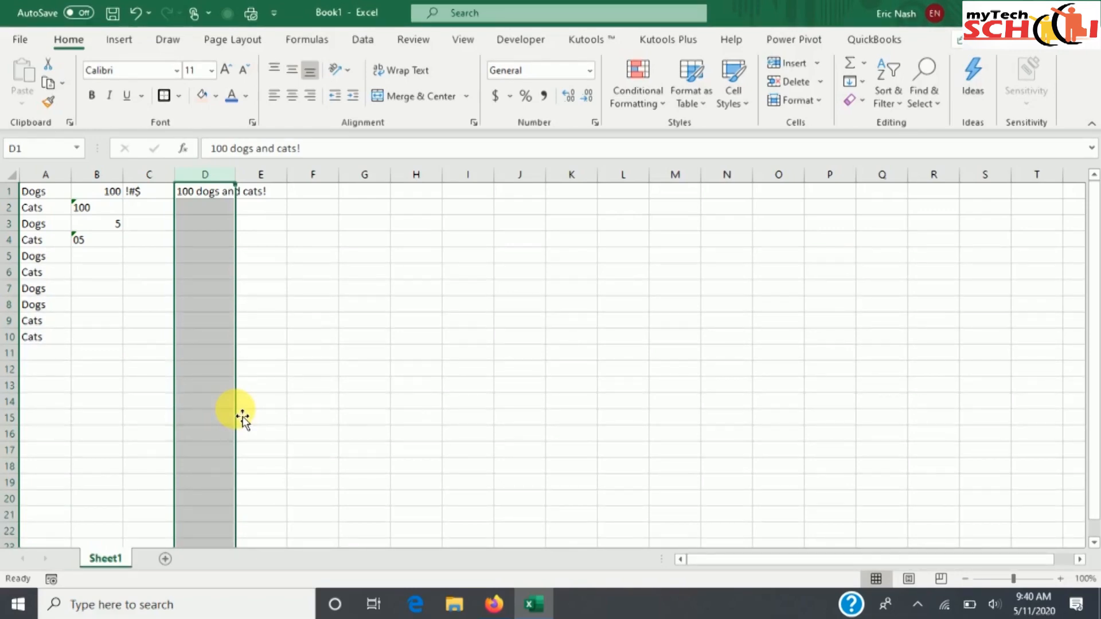
double_click(237, 175)
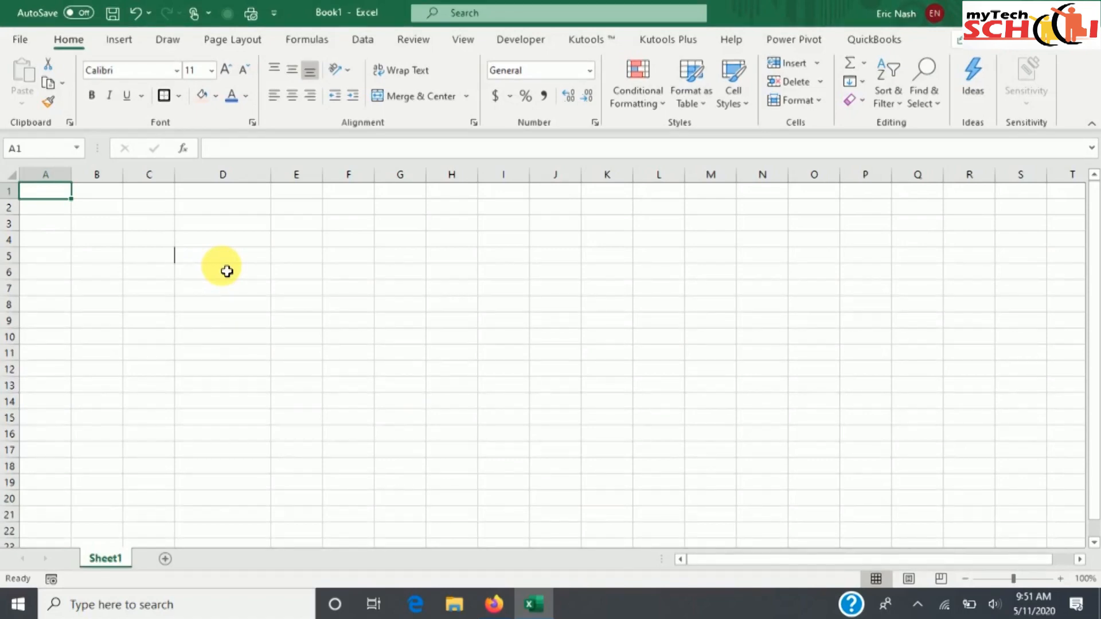
Step: Enter January in A1 of the blank sheet, AutoFill the months down to A12, and AutoFit column A
type("January")
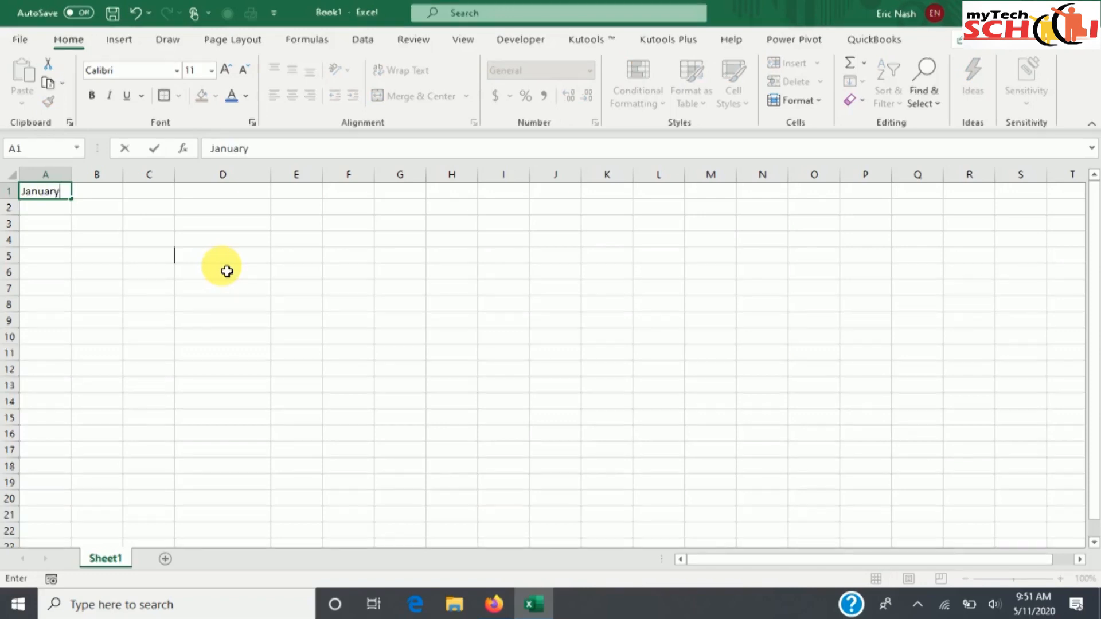
key("ctrl+Return")
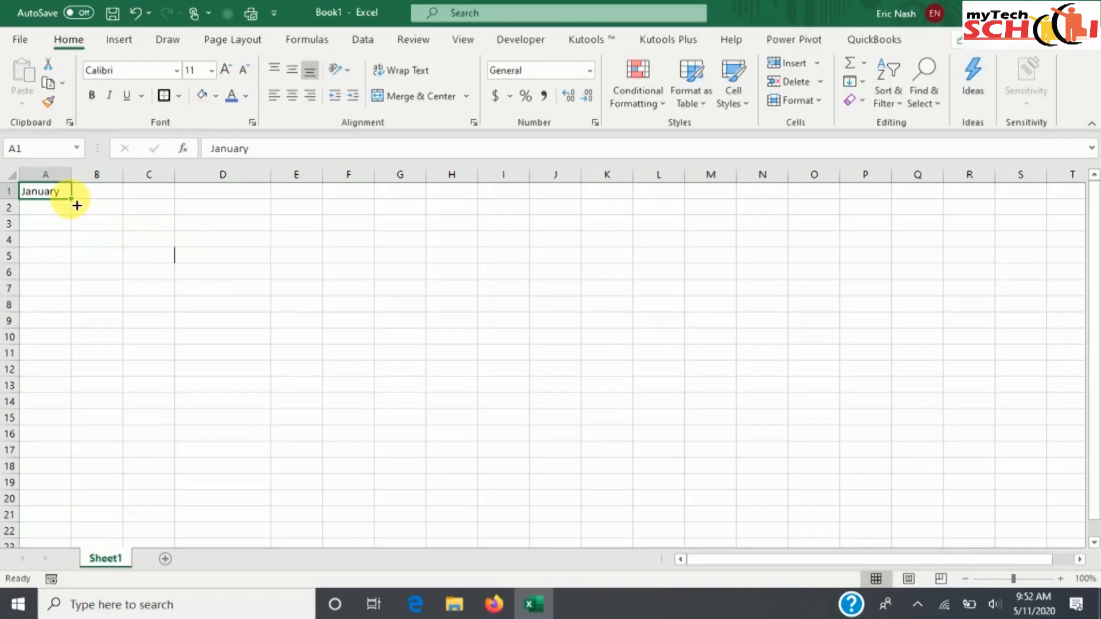
left_click_drag(77, 206, 62, 378)
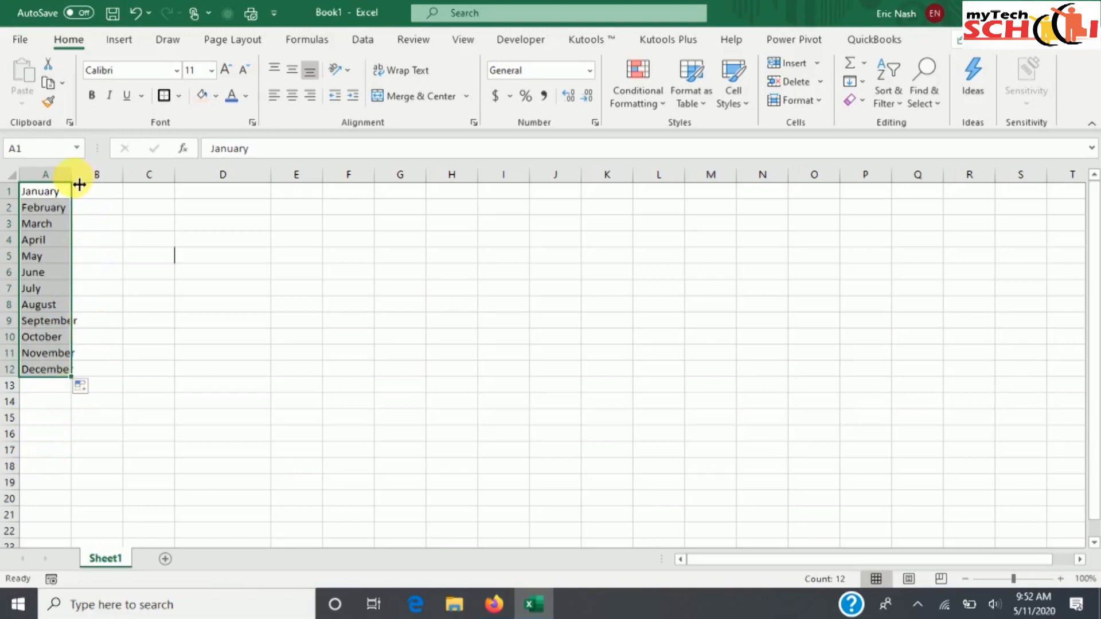
double_click(73, 176)
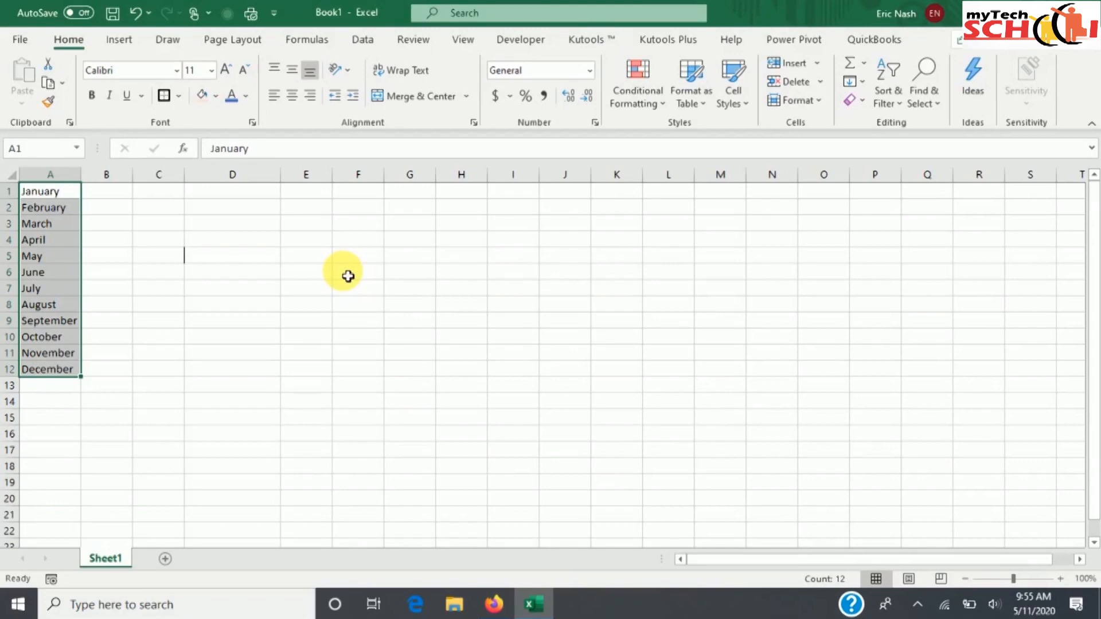
Step: Enter 1 in B1 and AutoFill down to B12 with the Fill Series option to number the months 1 to 12
left_click(127, 196)
type("1")
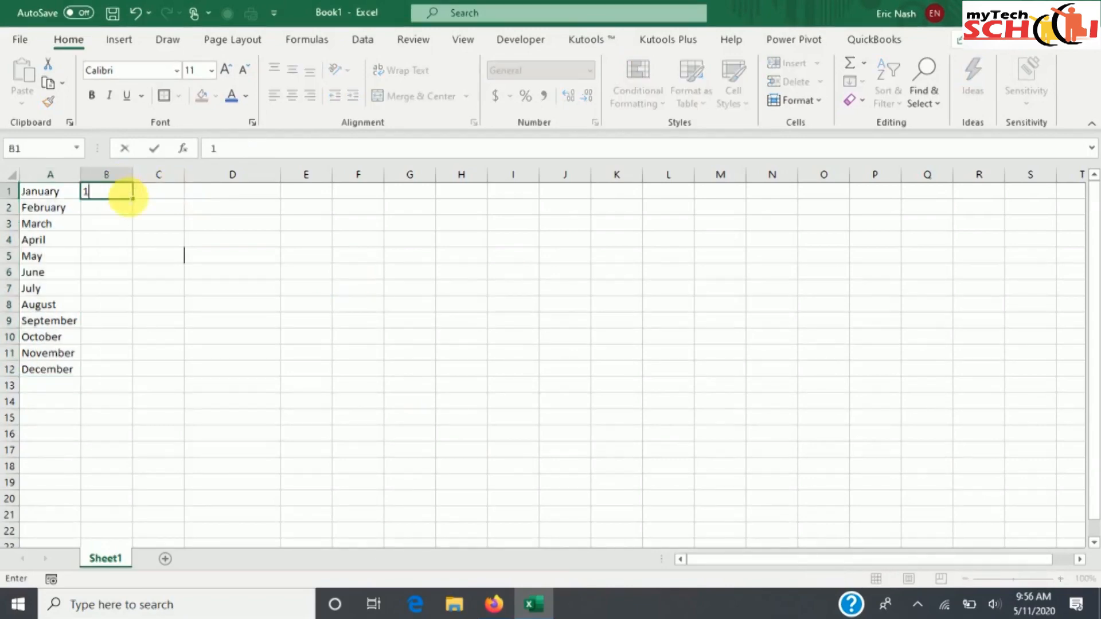
key("ctrl+Return")
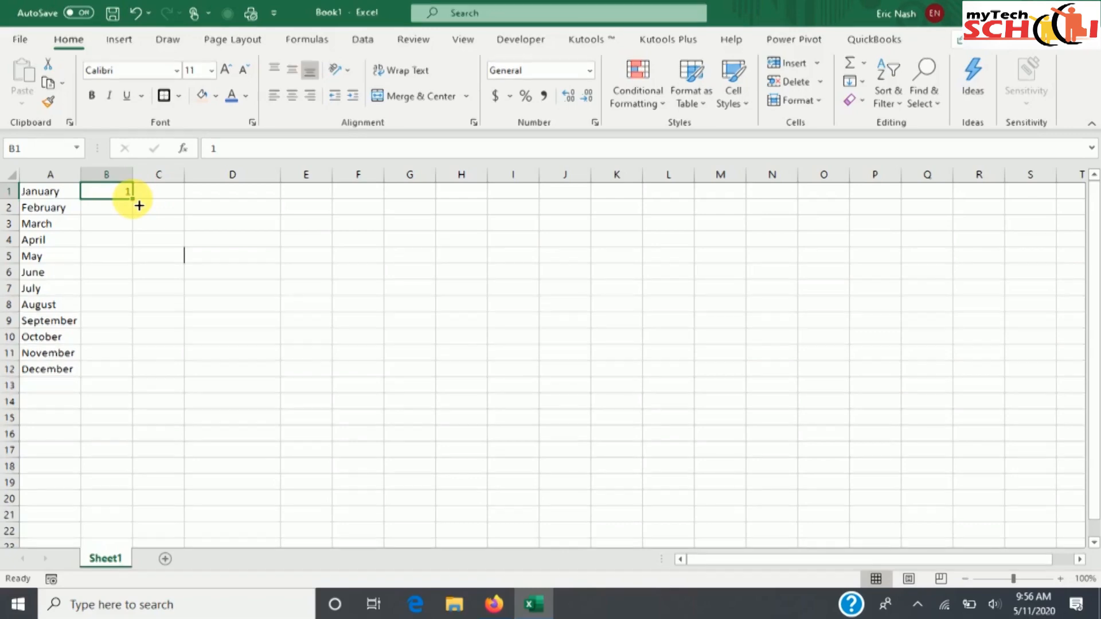
left_click_drag(139, 205, 140, 380)
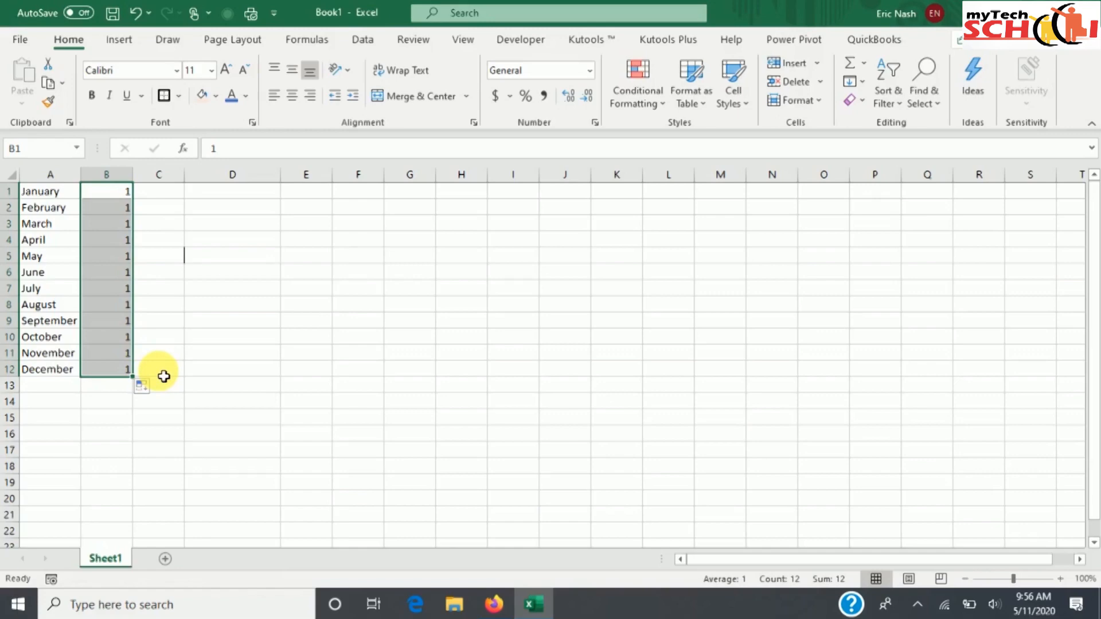
left_click(142, 393)
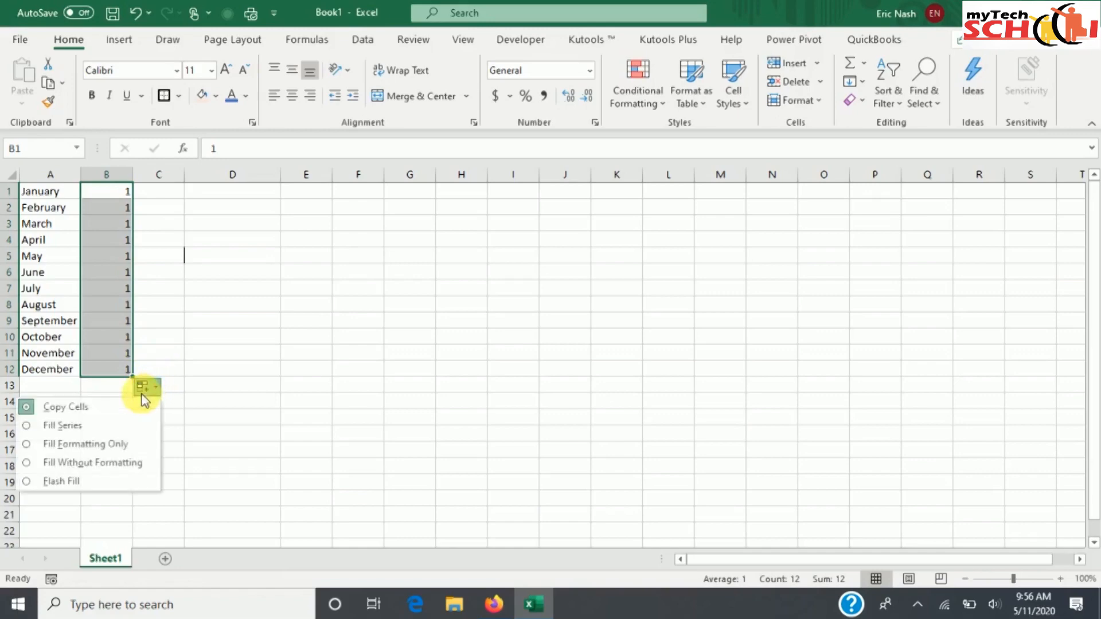
left_click(63, 425)
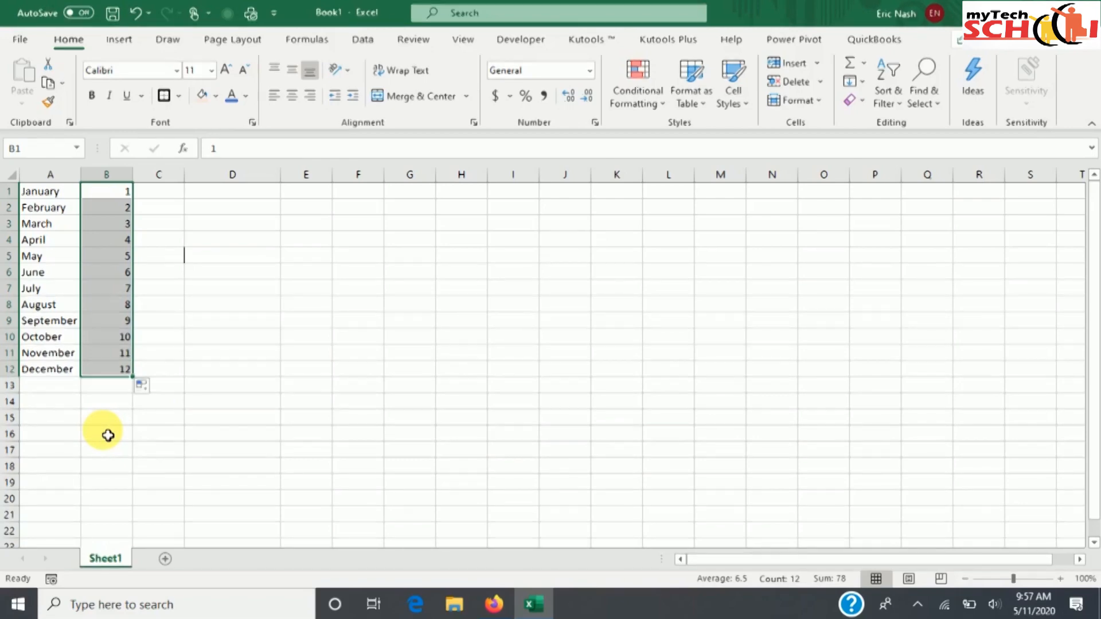
Step: Enter 1 in C1 and 2 in C2, and AutoFill that two-cell pattern down to C12
left_click(178, 197)
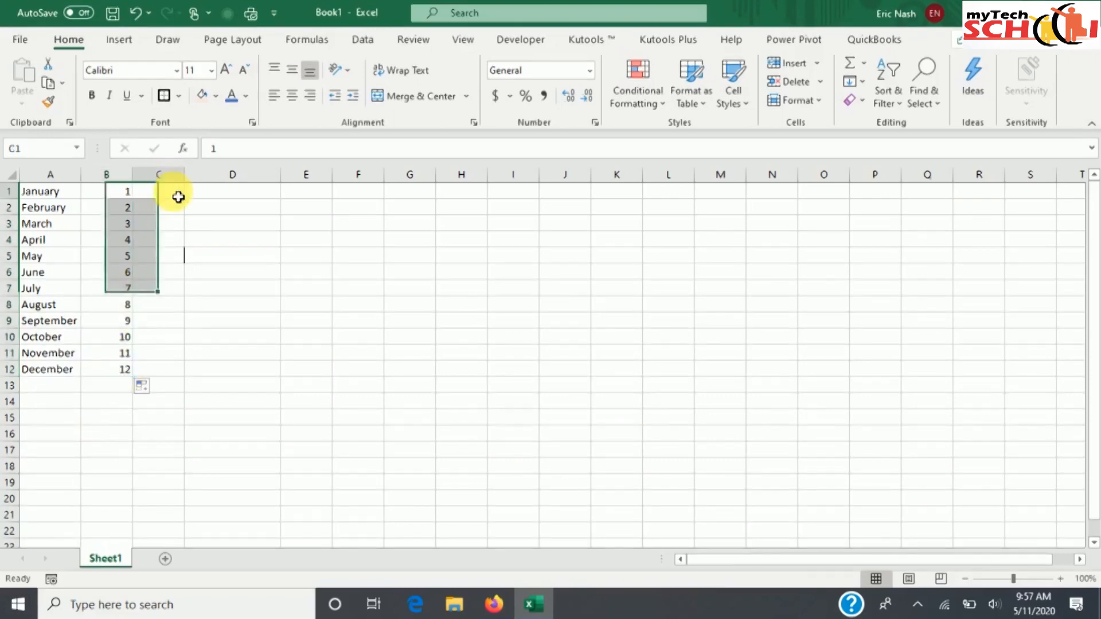
type("1")
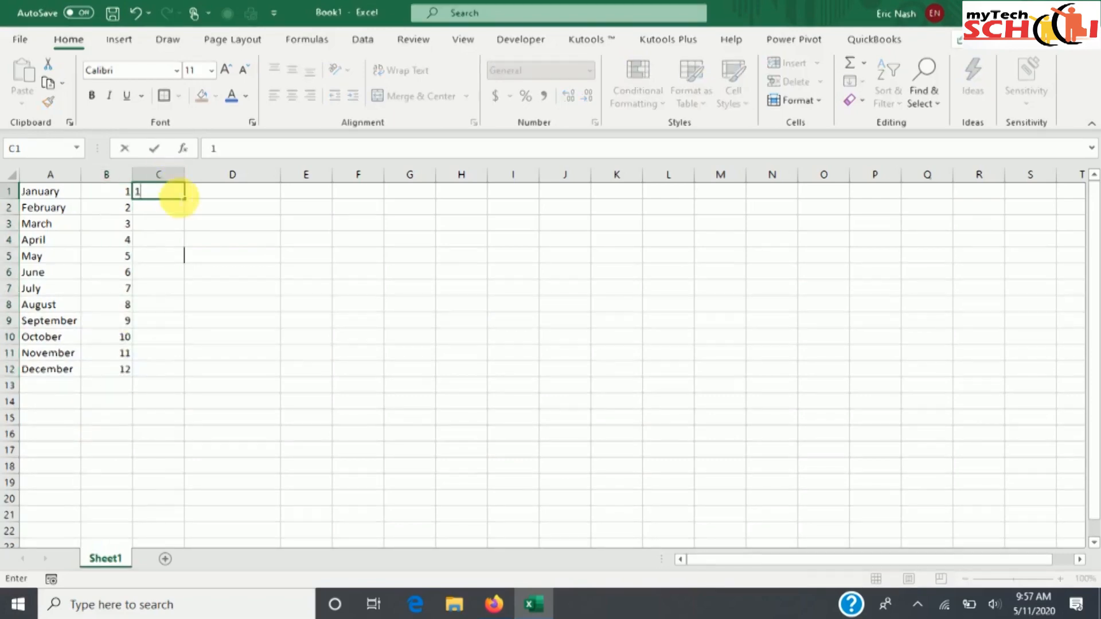
key("Return")
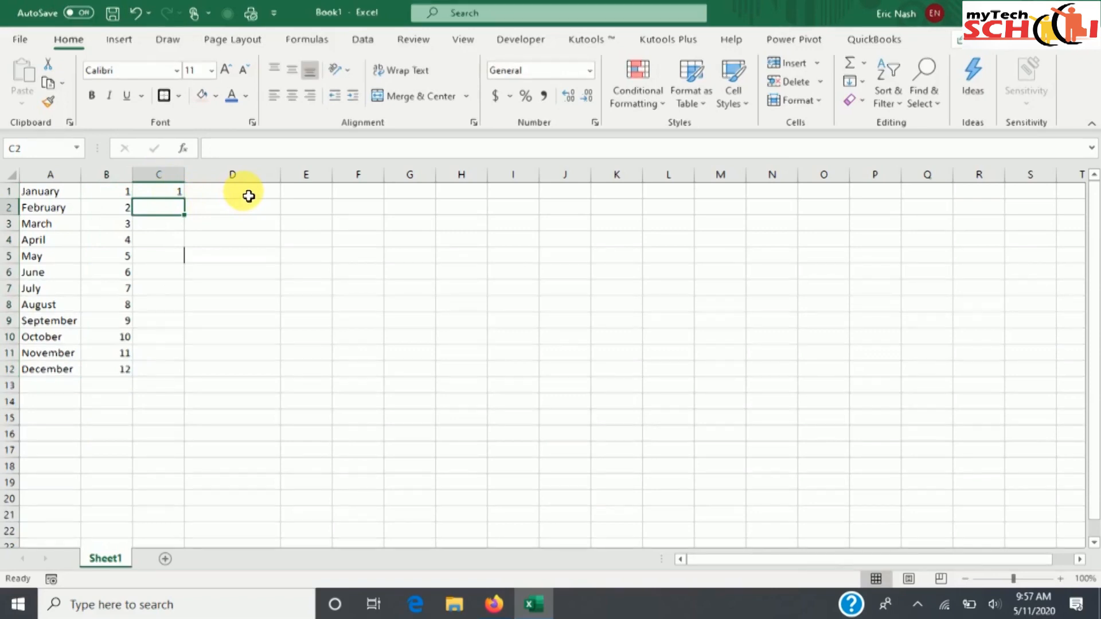
type("2")
key("Return")
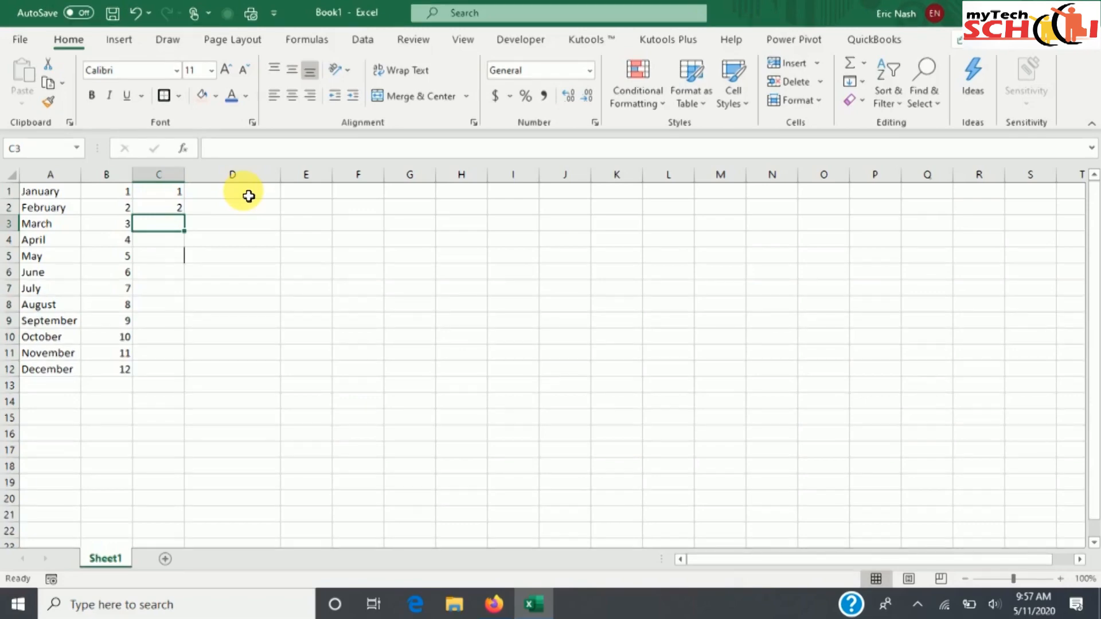
left_click(165, 192)
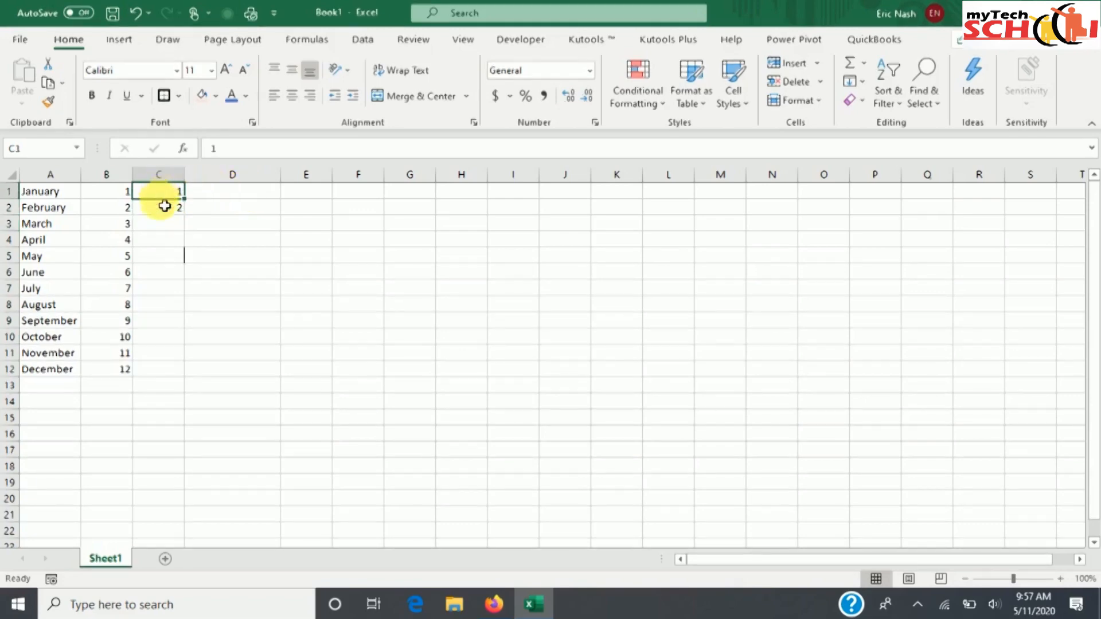
left_click_drag(164, 200, 163, 211)
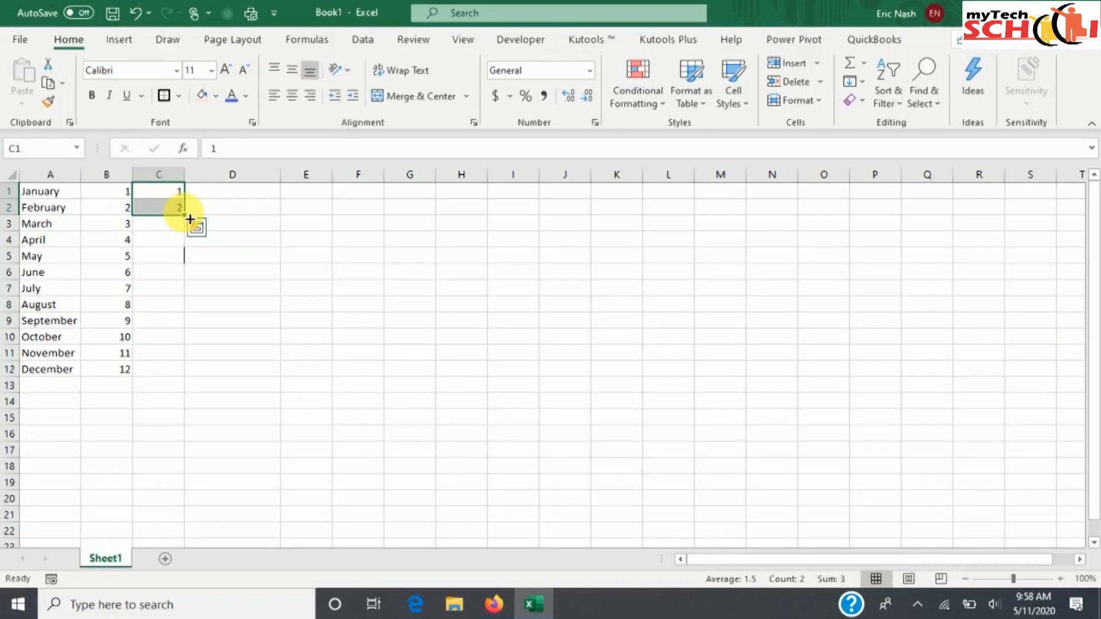
left_click_drag(190, 219, 172, 374)
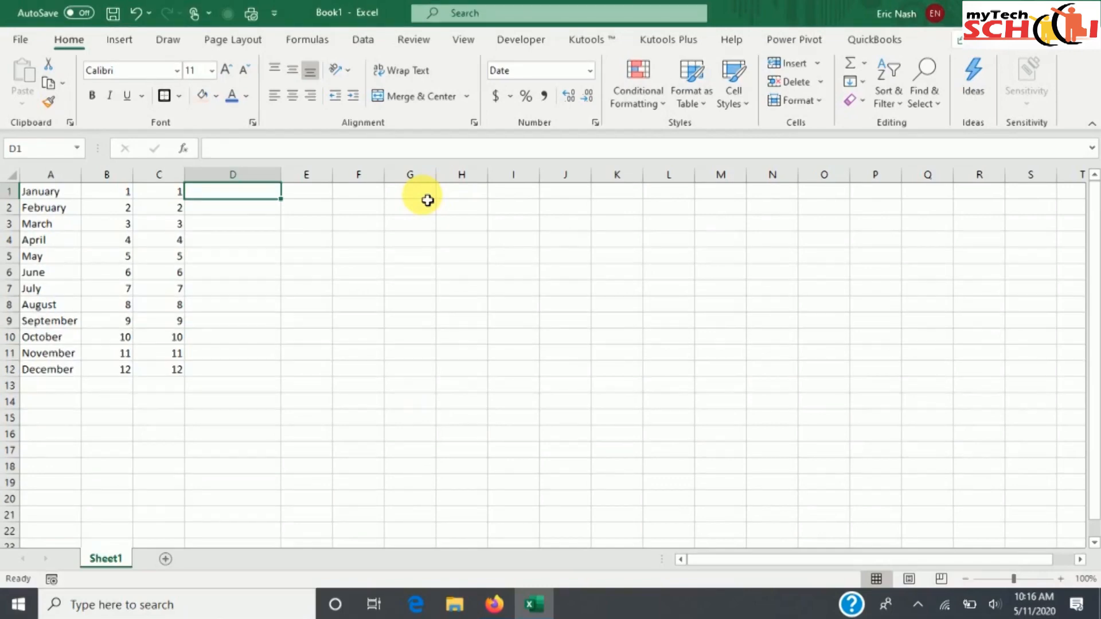
Step: Enter the date 5/1/2020 in D1 and AutoFill down to D5 with the Copy Cells option, repeating the same date
type("5")
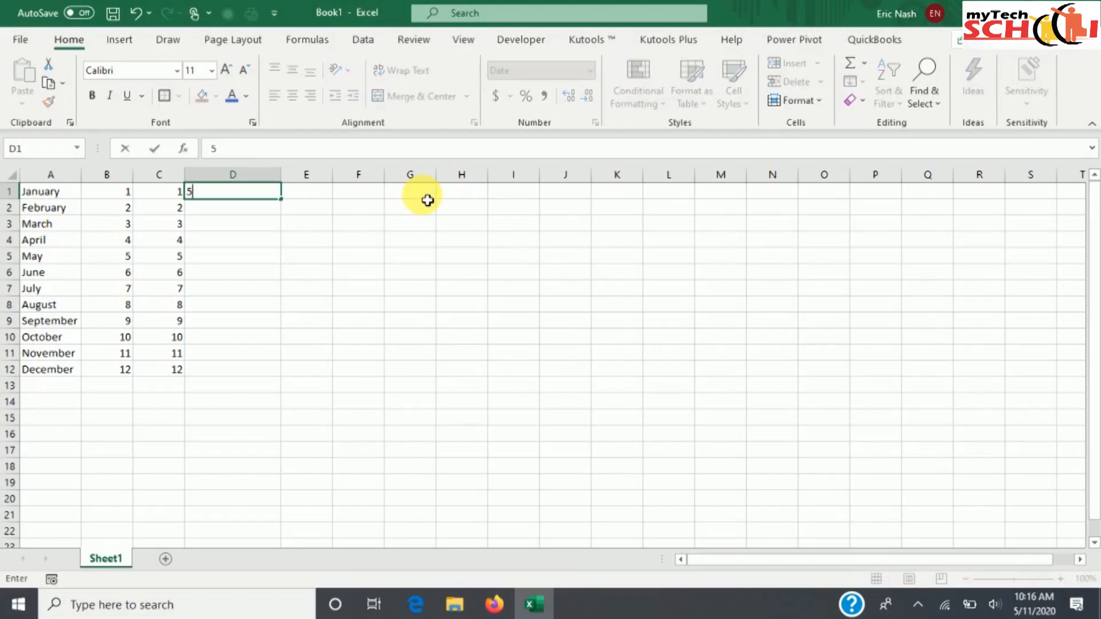
type("/1/2020")
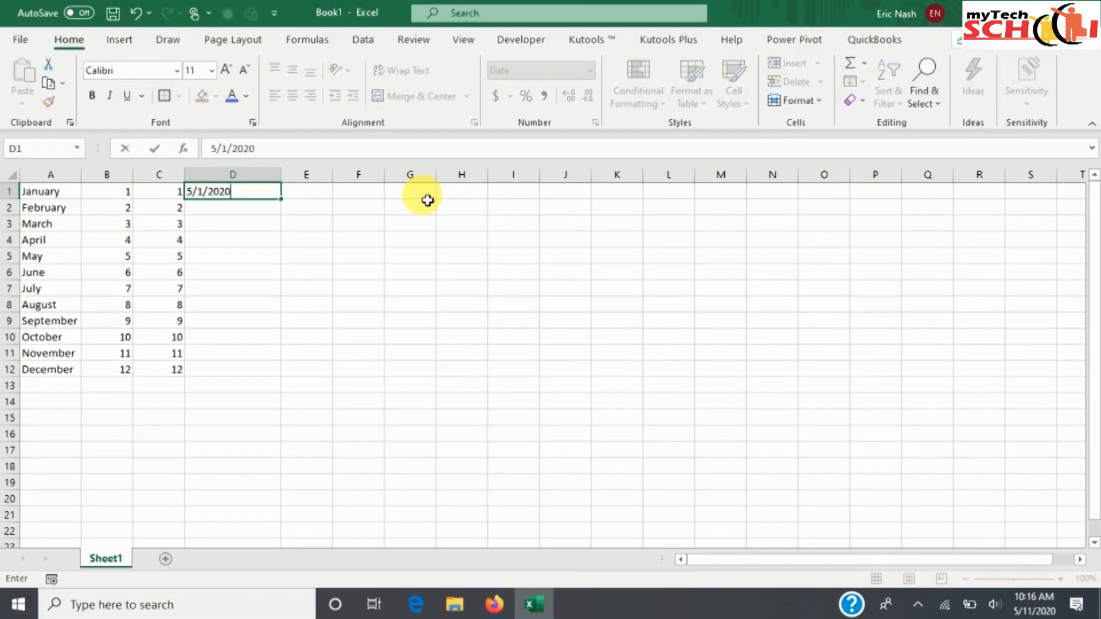
key("ctrl+Return")
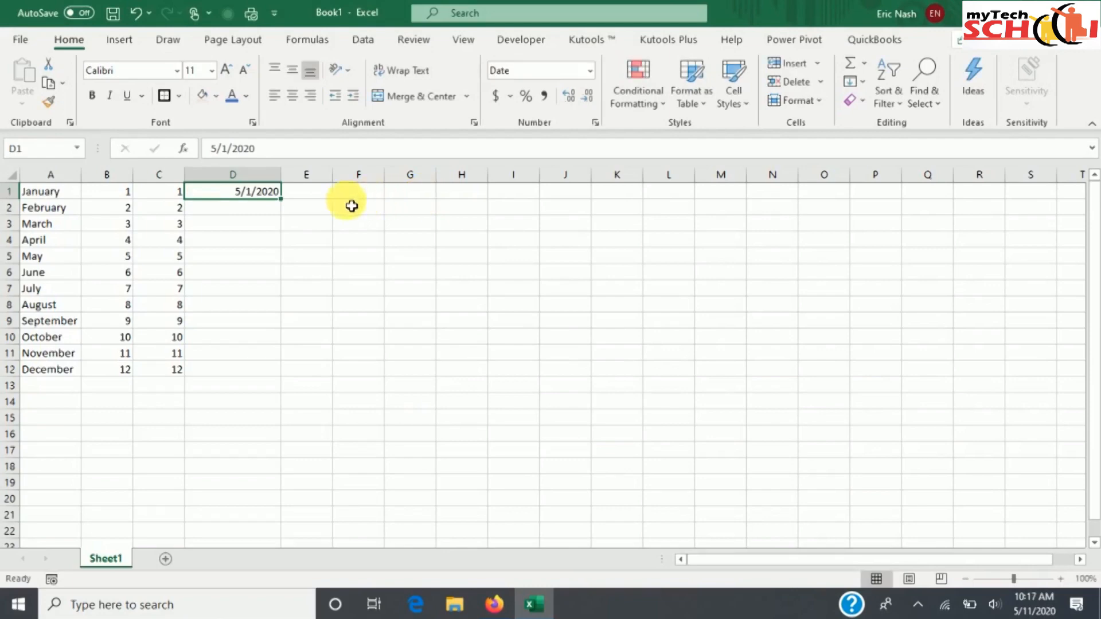
left_click_drag(286, 205, 288, 265)
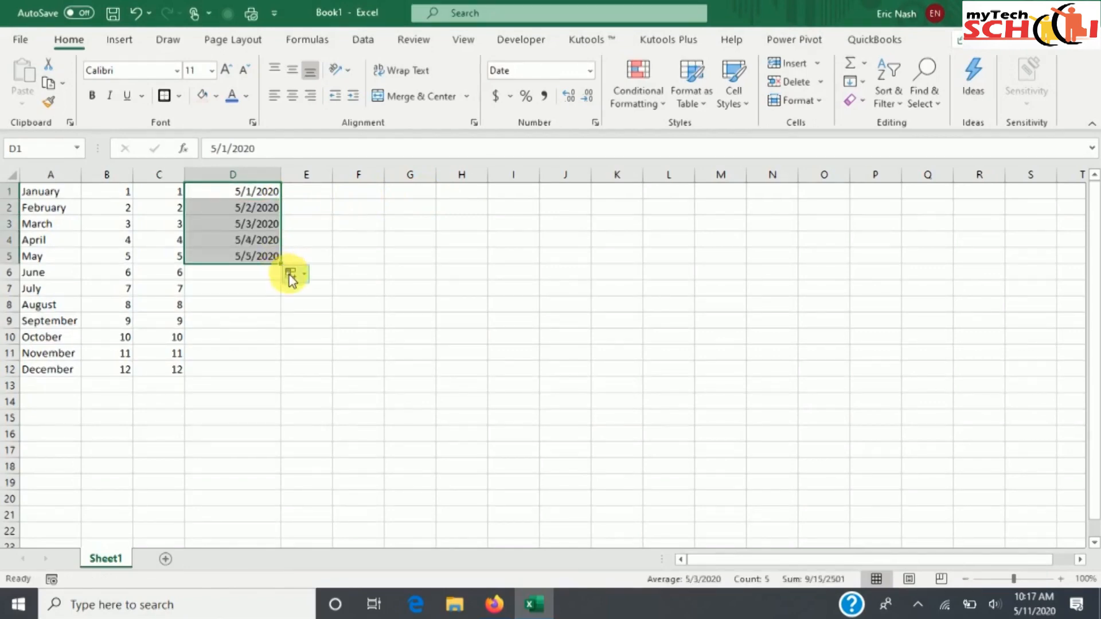
left_click(291, 276)
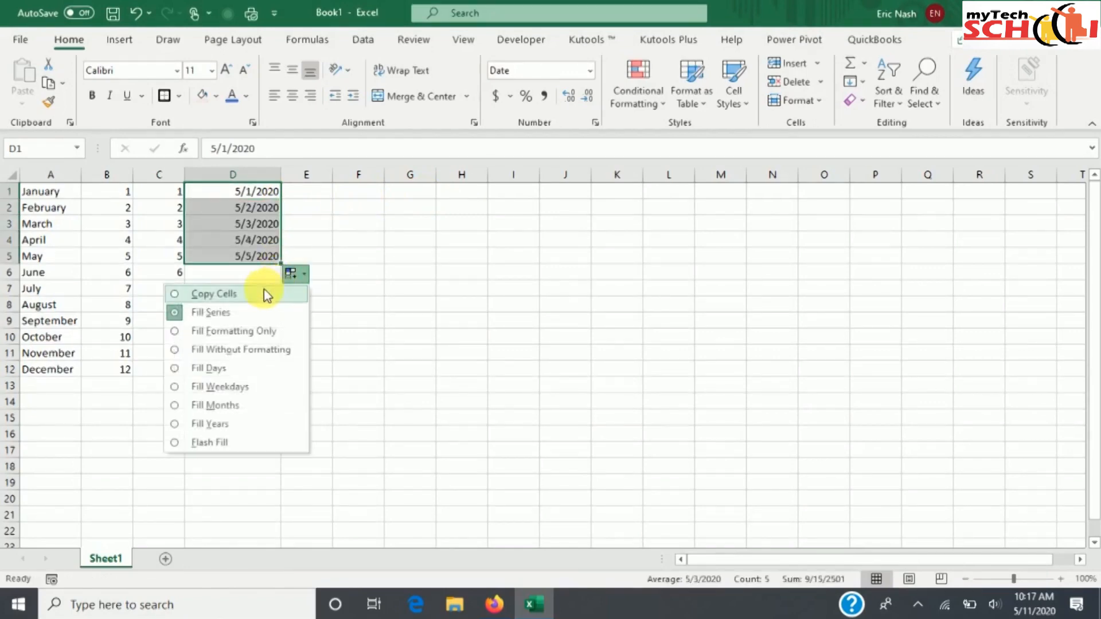
left_click(262, 295)
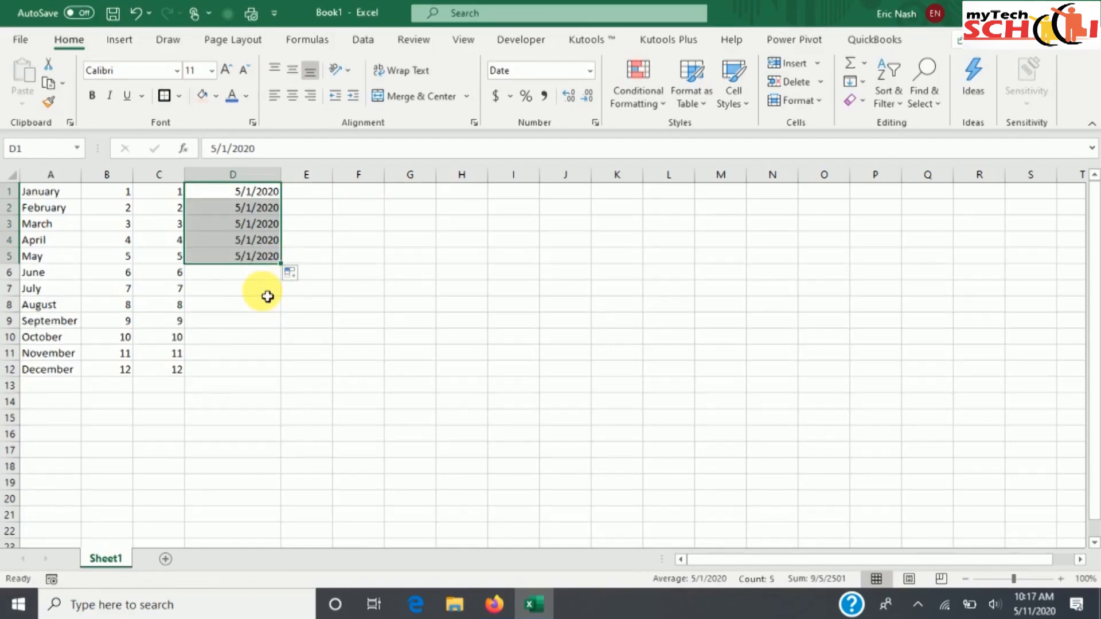
left_click(267, 215)
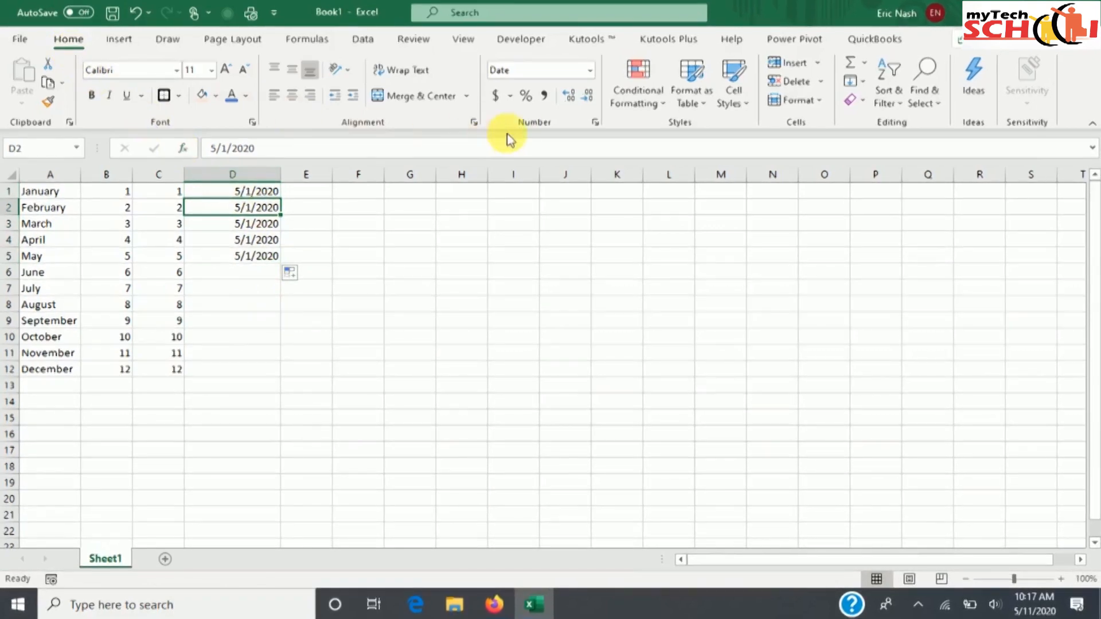
Step: Format the date in D2 as Long Date and the date in D3 with the 2012-03-14 date type
left_click(590, 71)
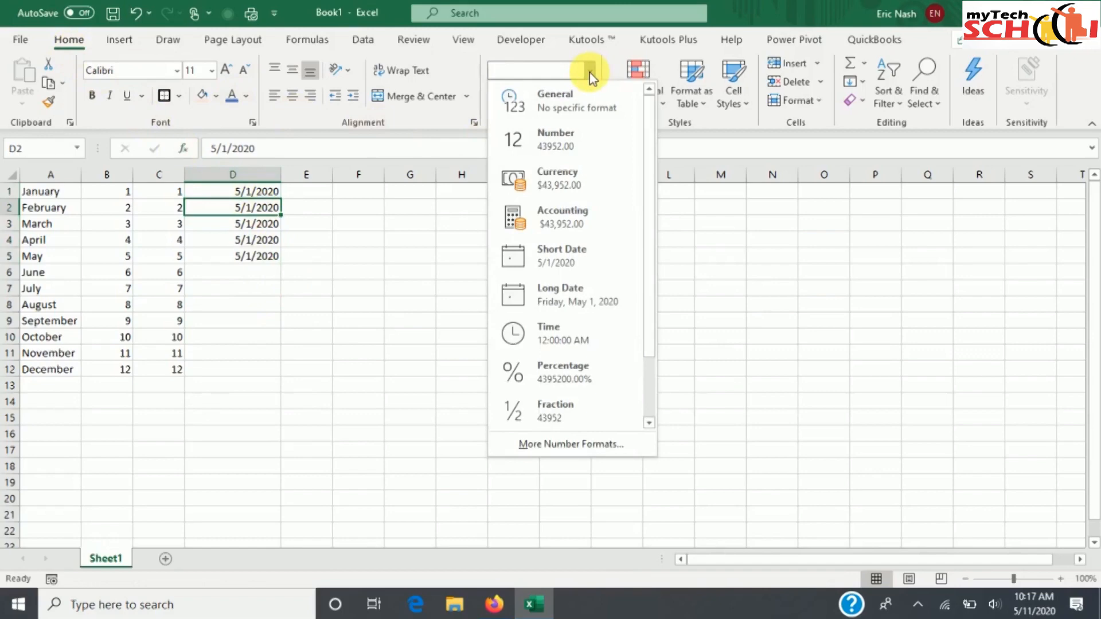
left_click(604, 294)
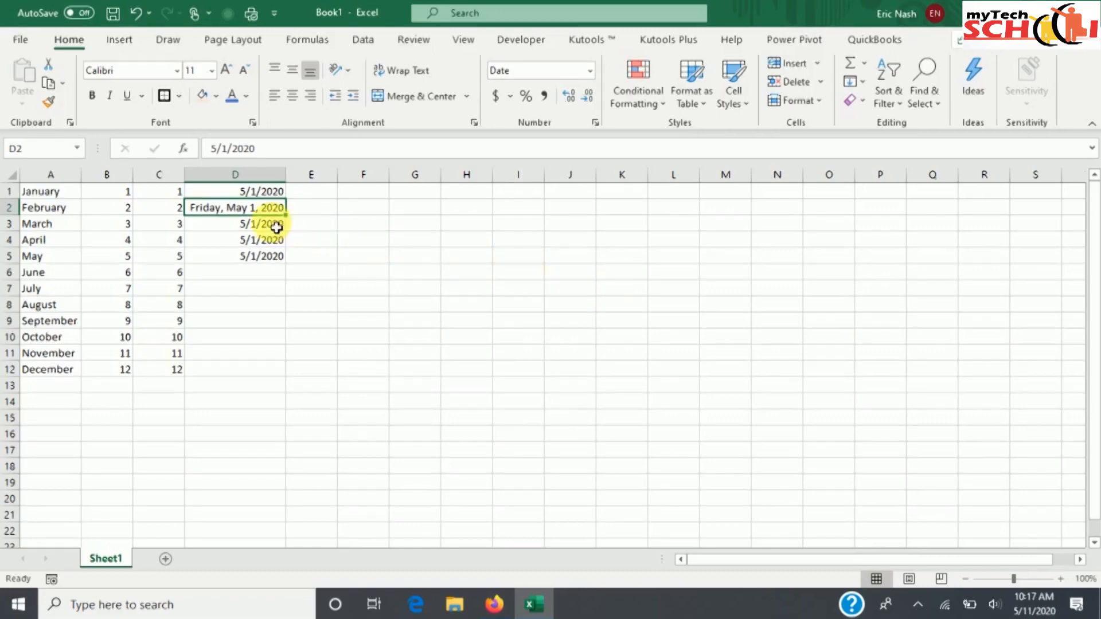
left_click(276, 227)
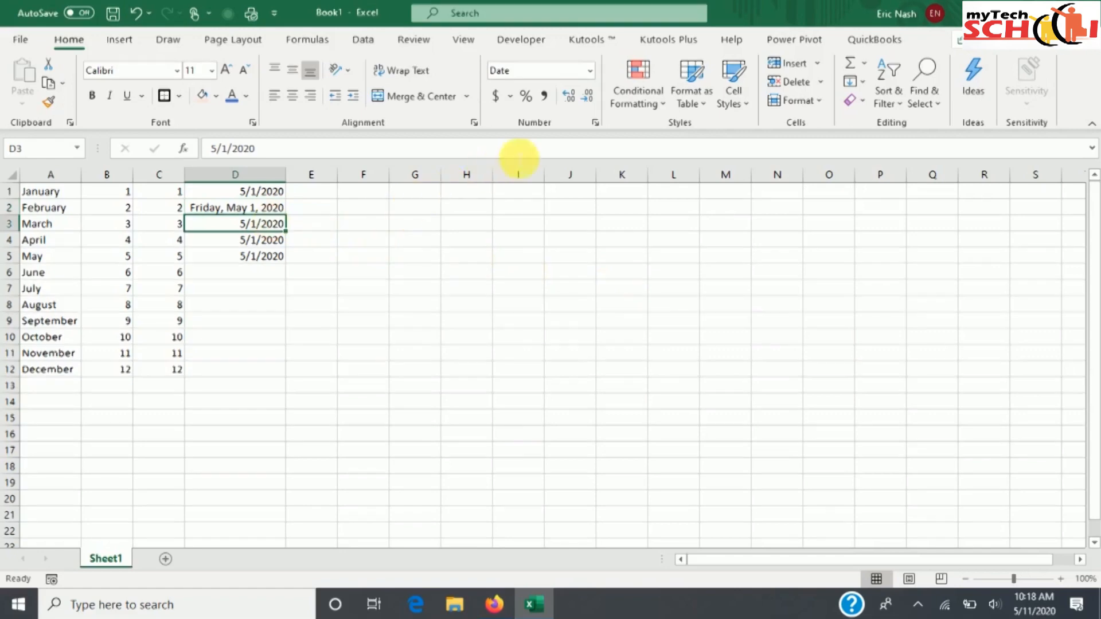
left_click(591, 72)
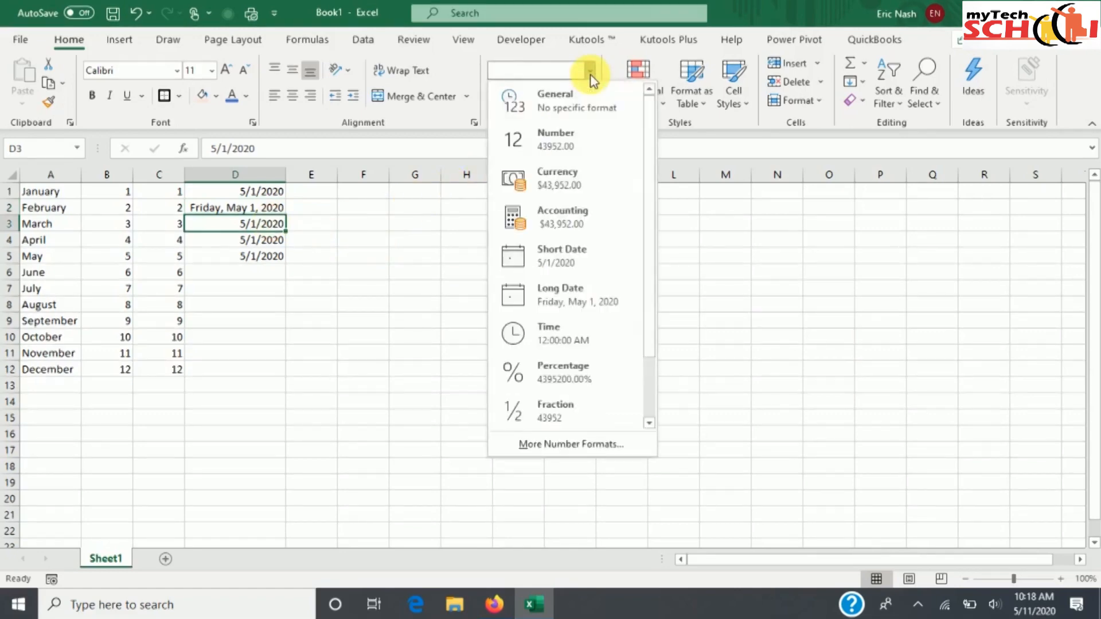
left_click(590, 446)
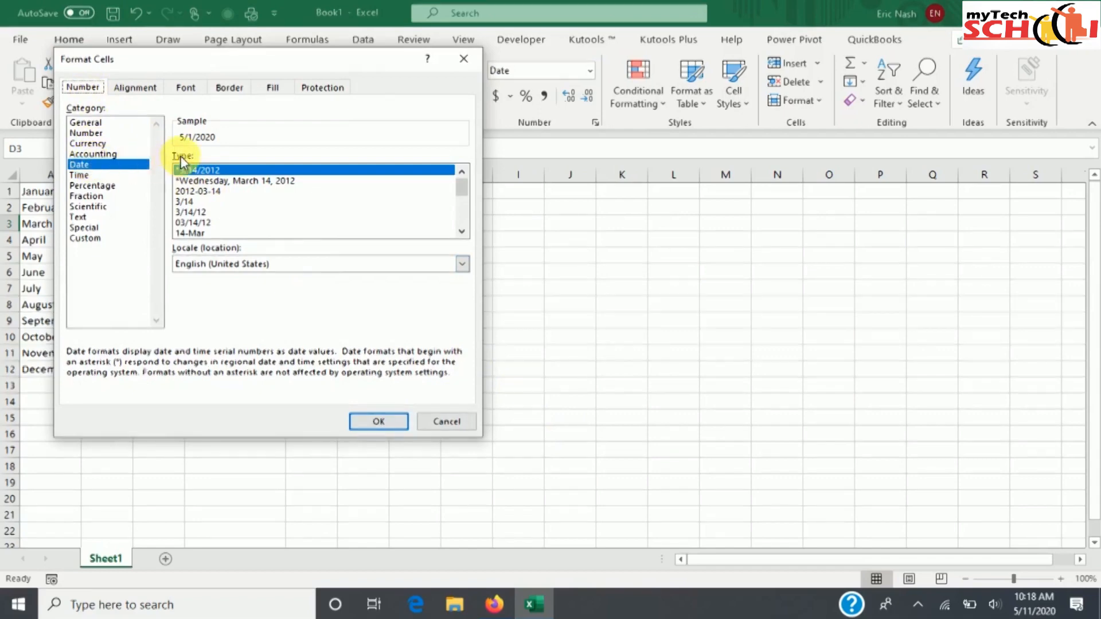
left_click(194, 192)
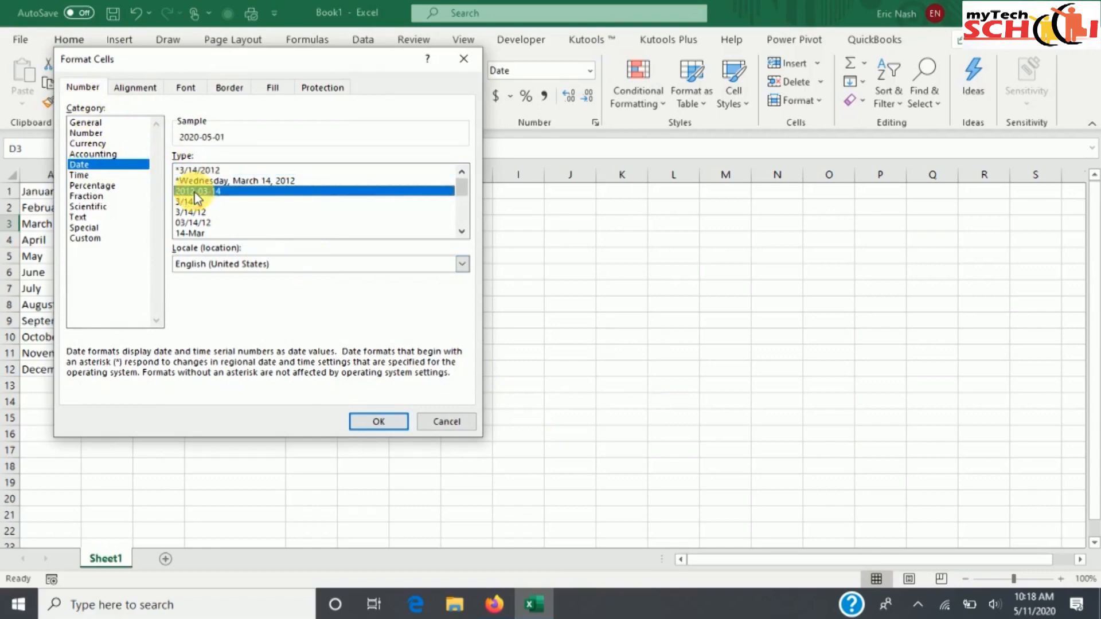
left_click(368, 423)
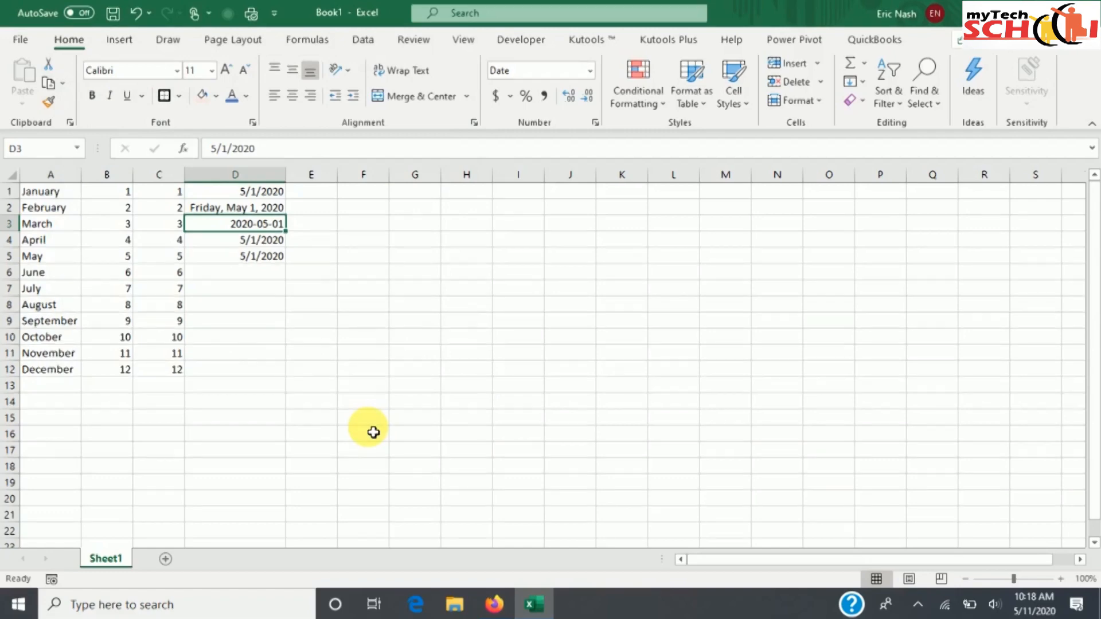
Step: Format the date in D4 with the 3/14/12 date type, giving a two-digit year
left_click(267, 249)
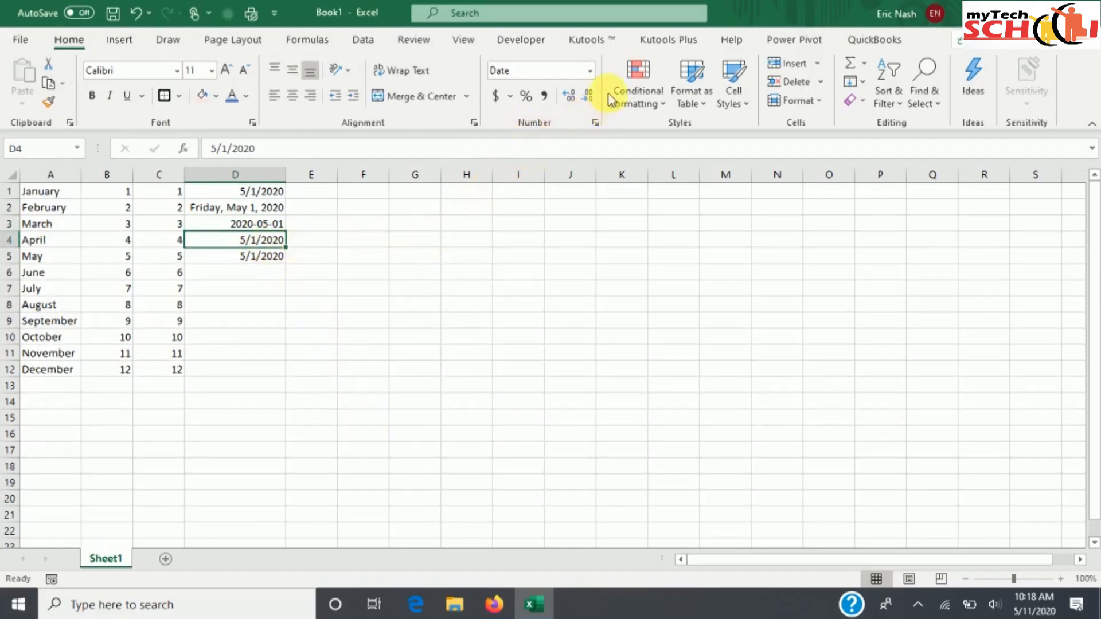
left_click(590, 71)
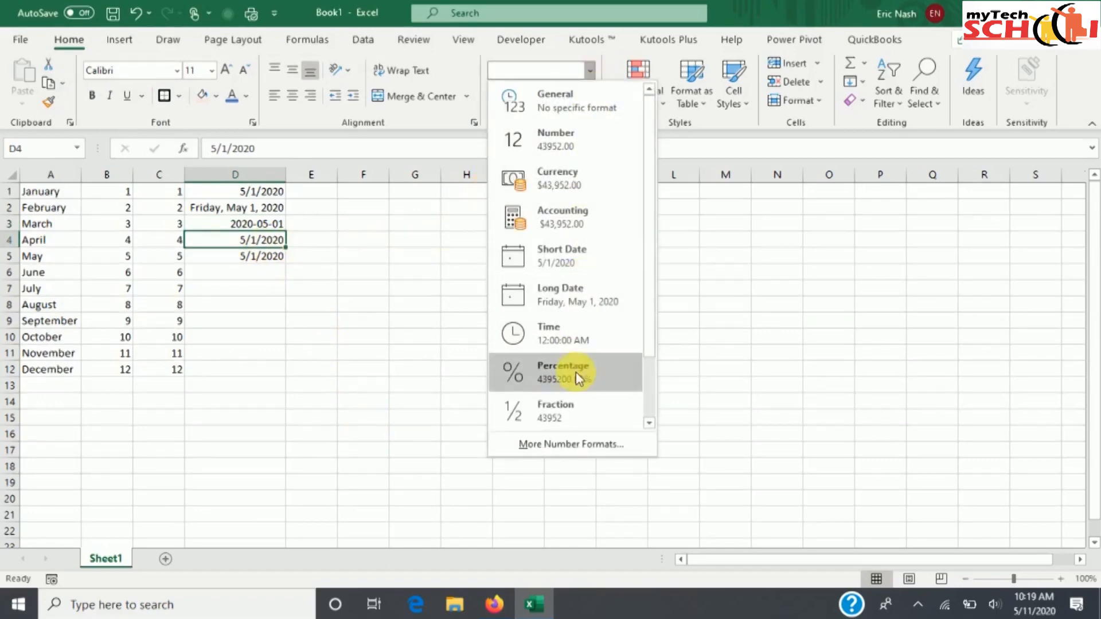
left_click(571, 444)
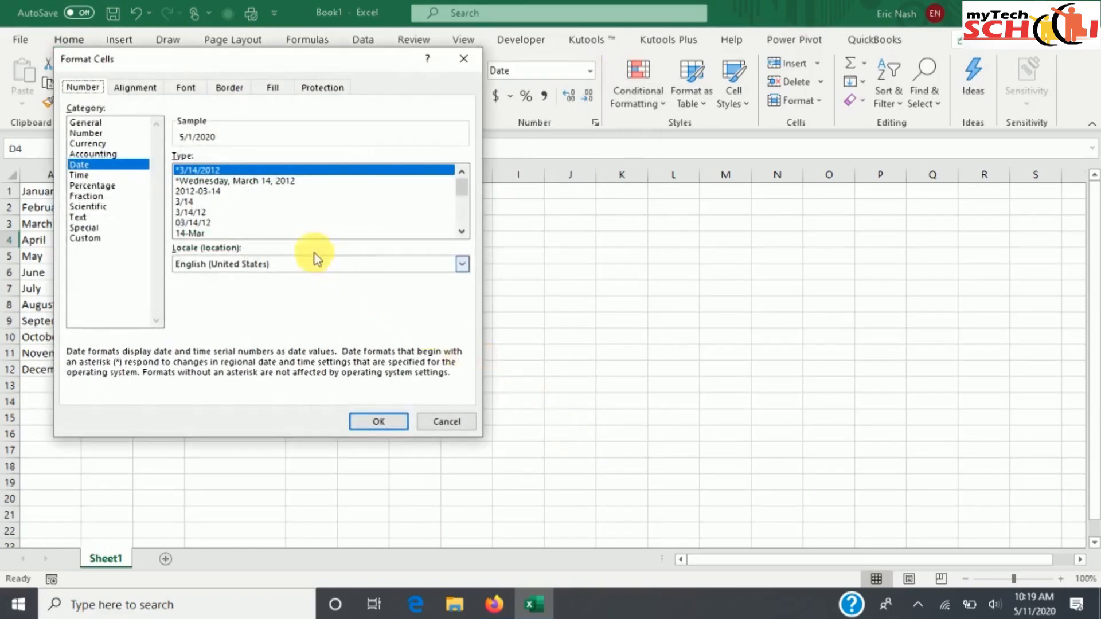
left_click(218, 212)
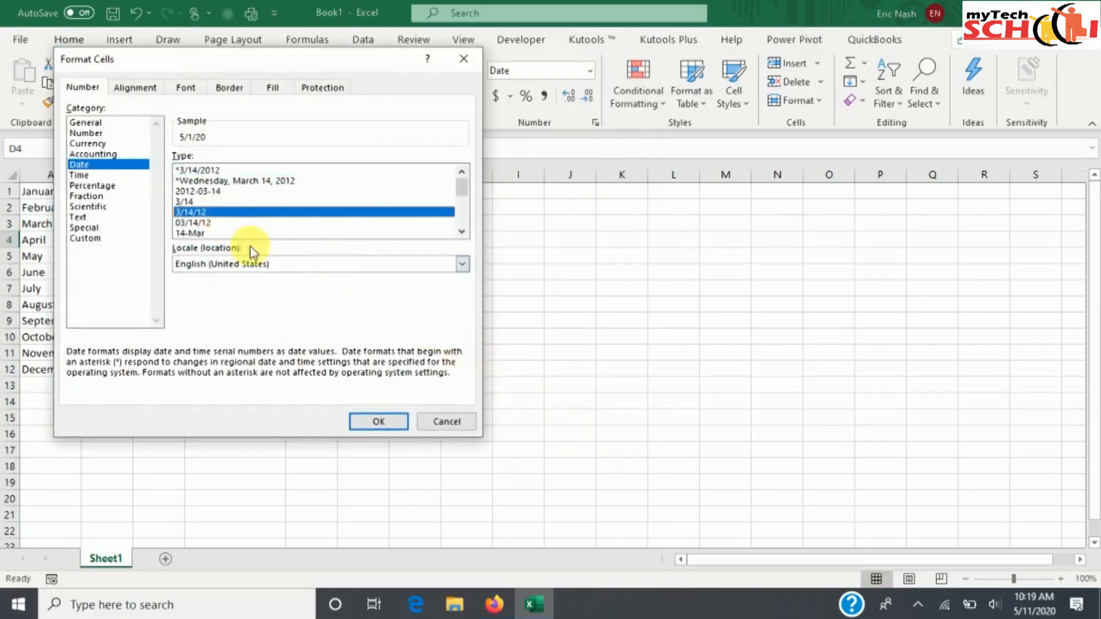
left_click(378, 422)
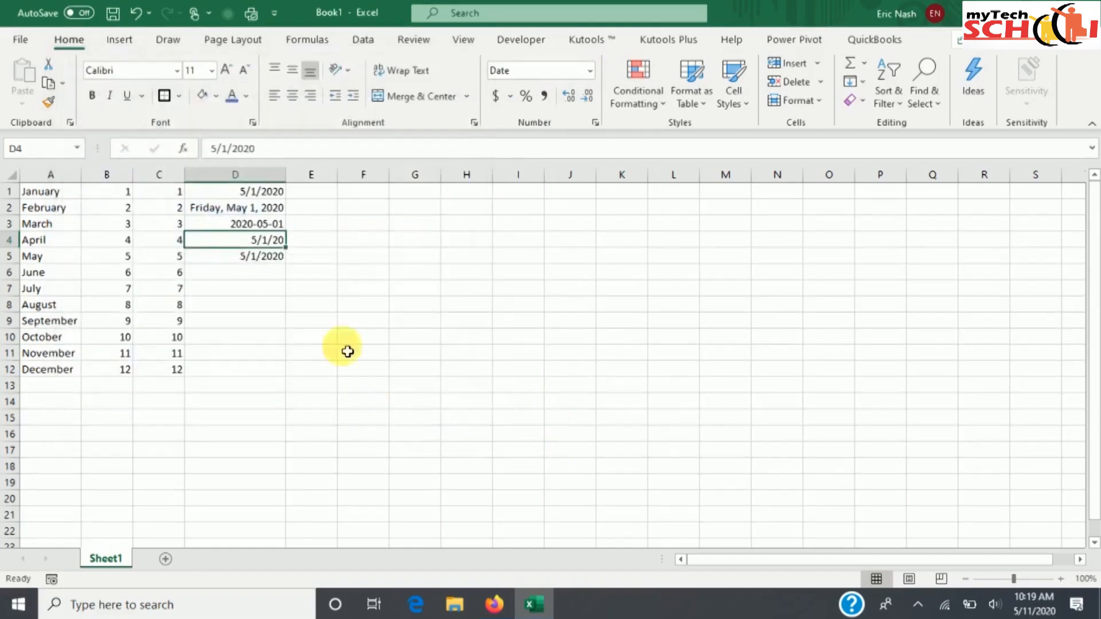
Step: Format the date in D5 with the first 14-Mar-12 date type
left_click(274, 264)
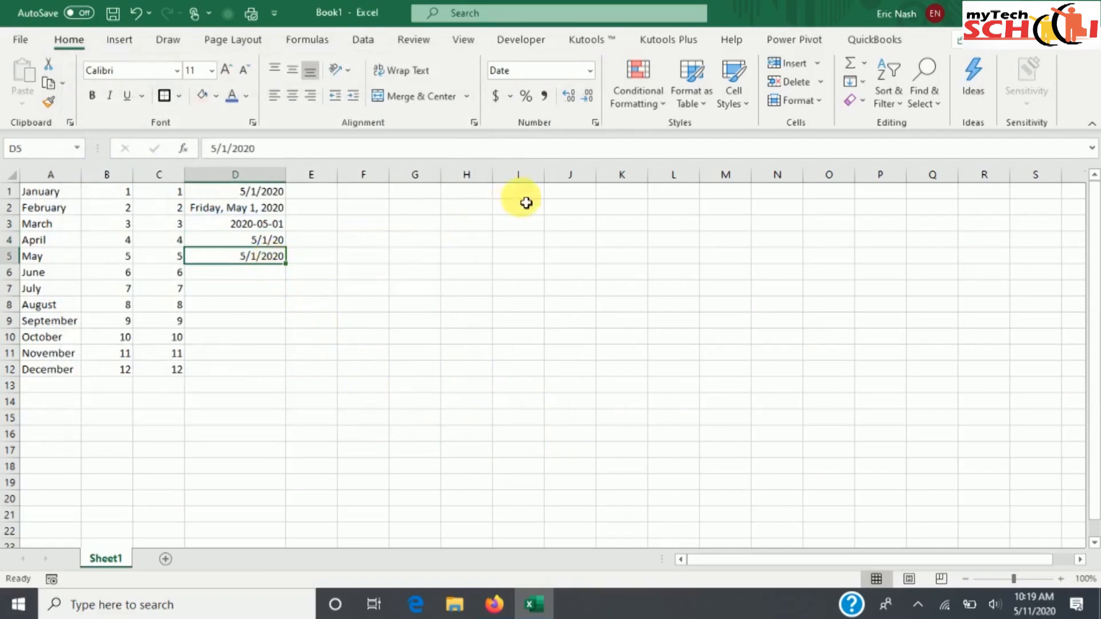
left_click(590, 71)
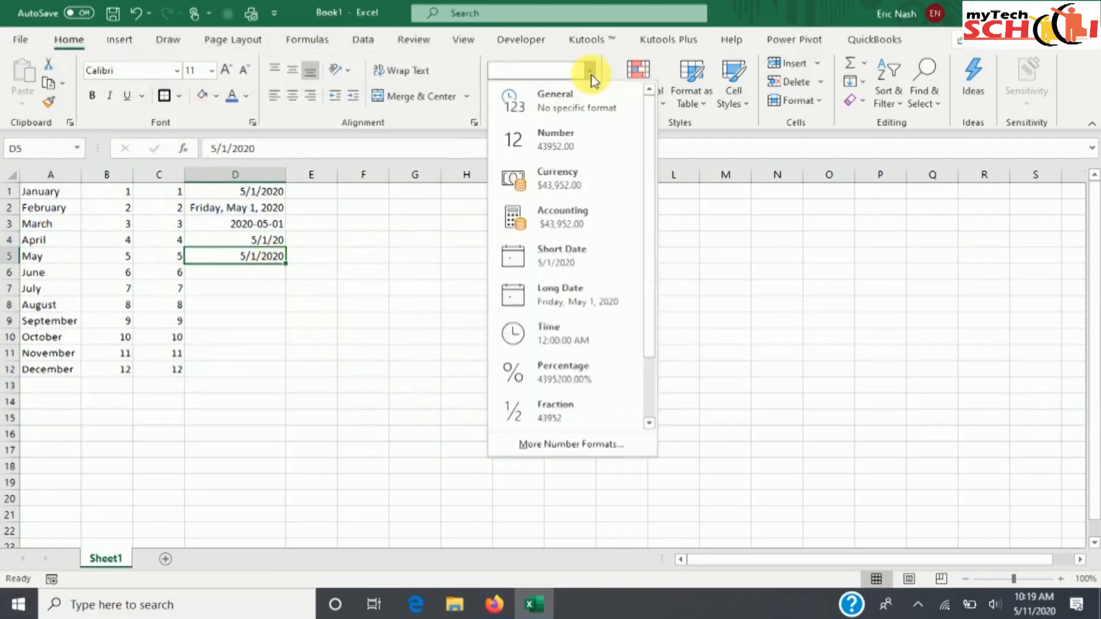
left_click(579, 443)
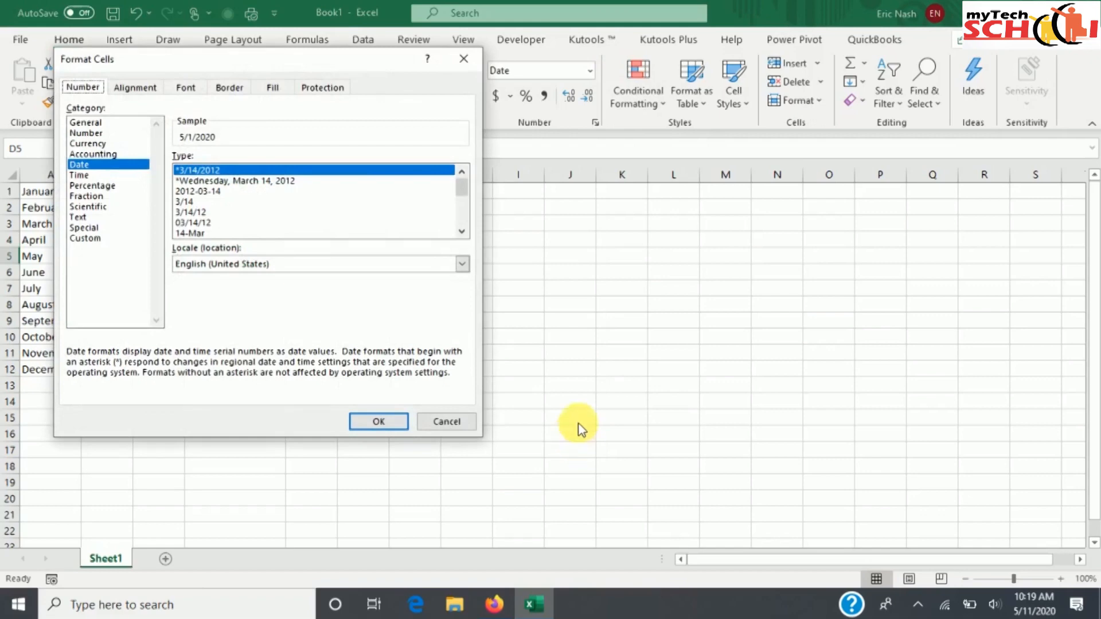
left_click(462, 231)
left_click(462, 232)
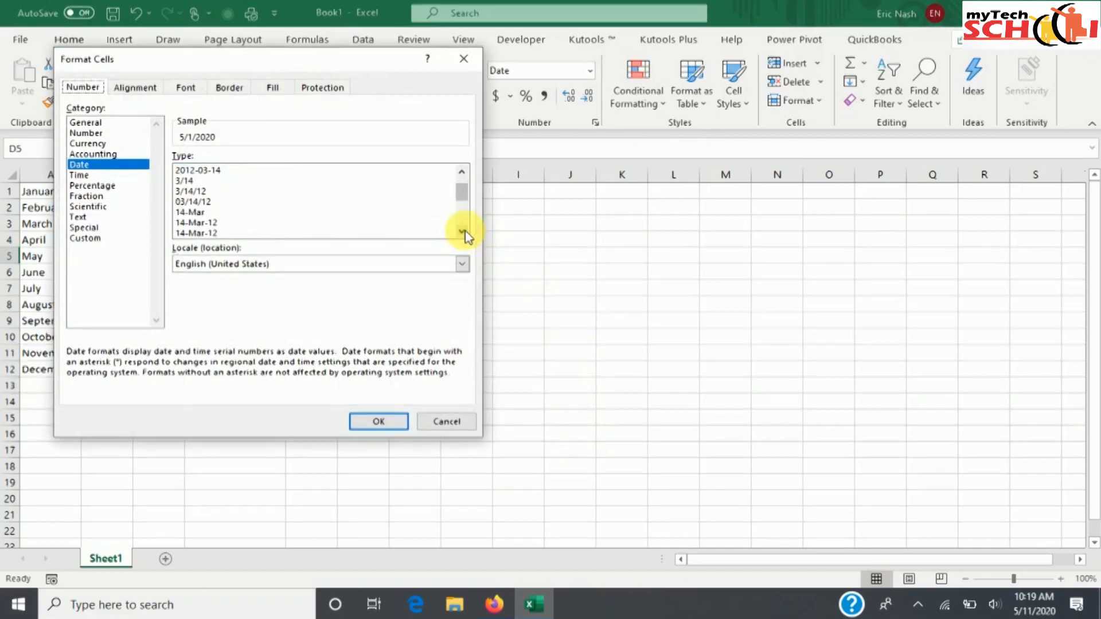
left_click(240, 224)
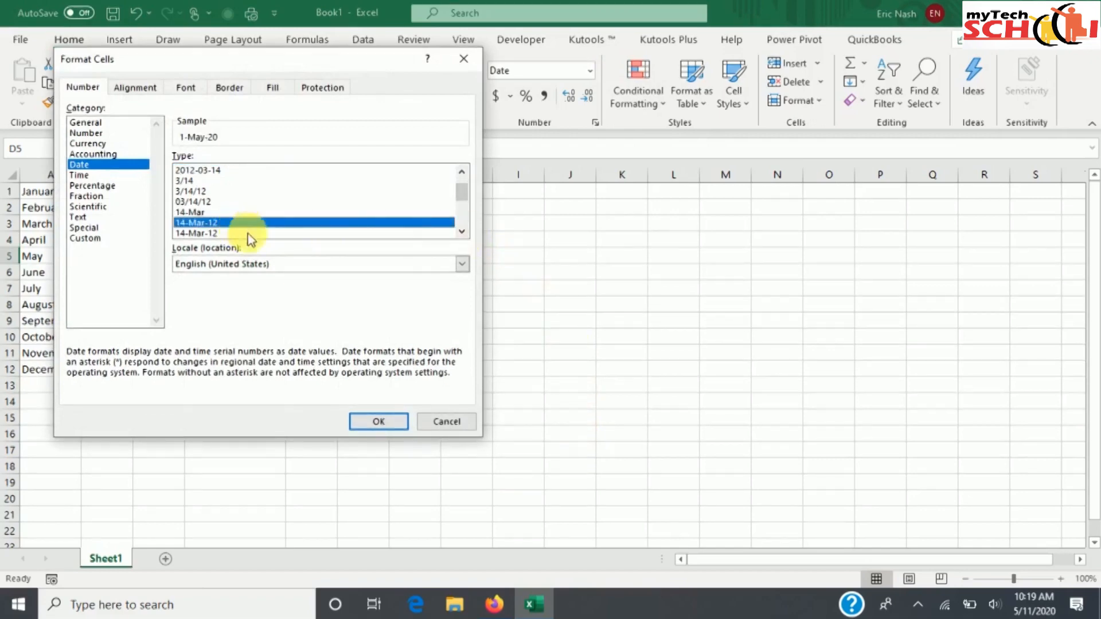
left_click(377, 421)
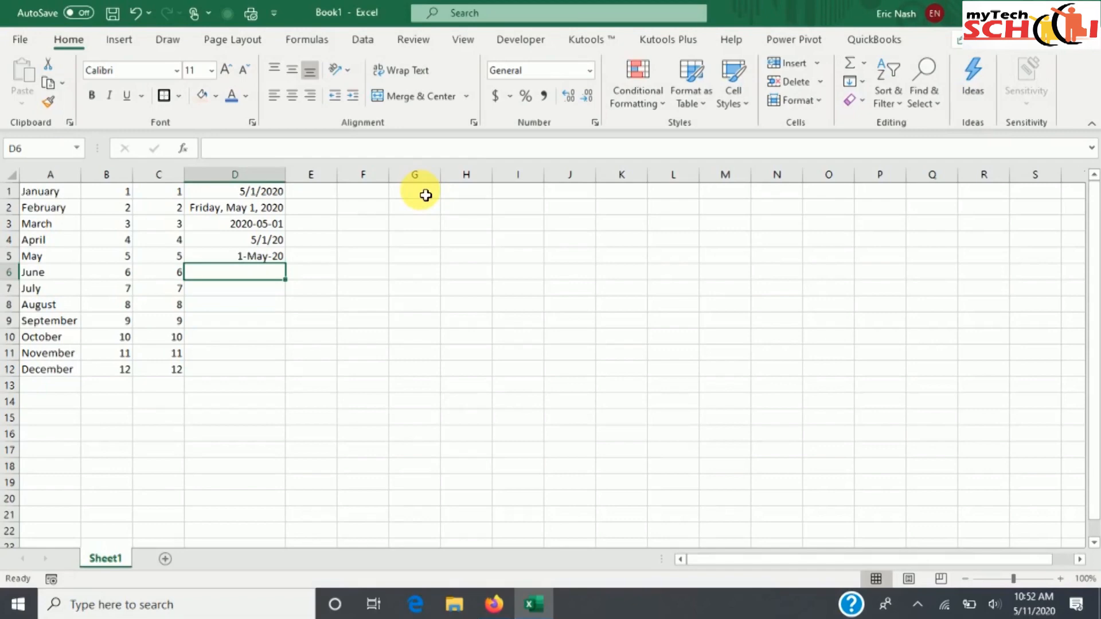
Step: Apply the Time number format to E1:E4 and enter 1:30:00 PM in E1
left_click_drag(313, 193, 303, 245)
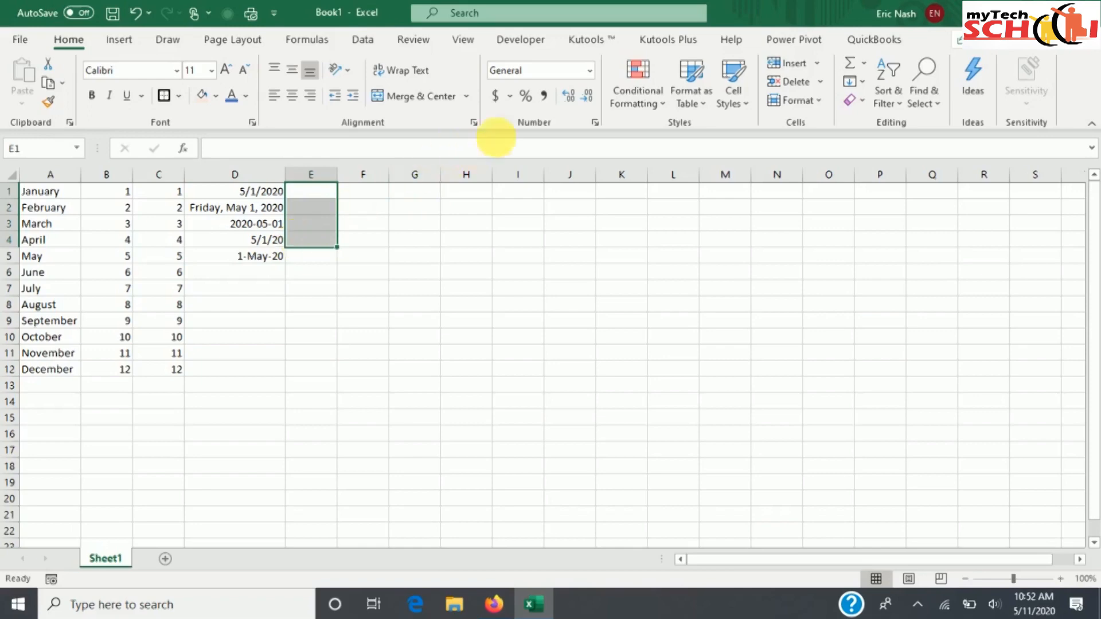
left_click(591, 71)
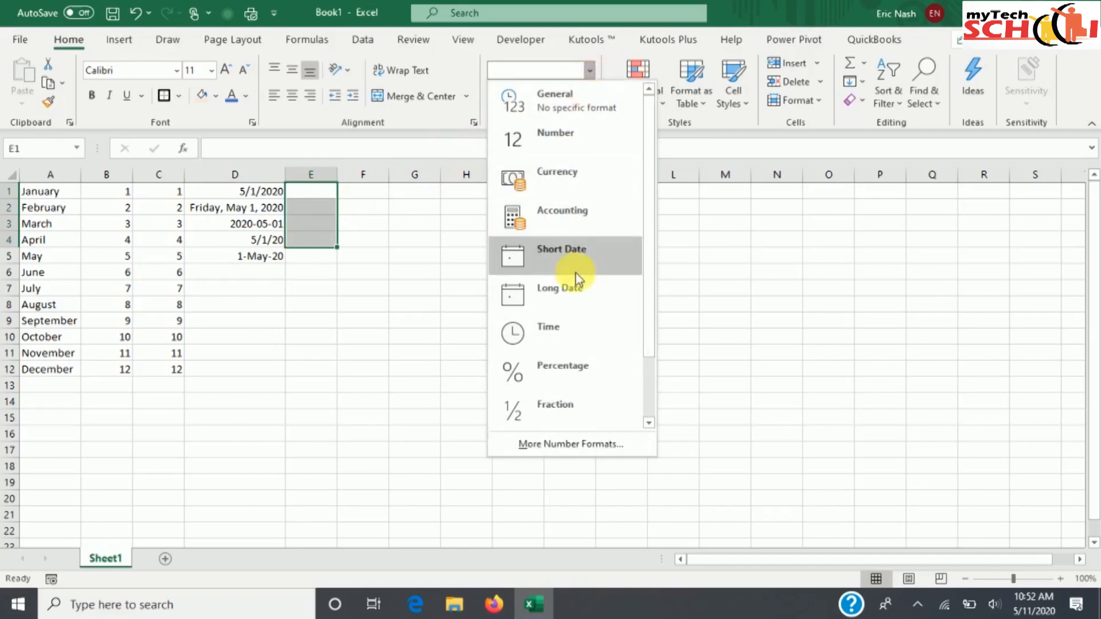
left_click(575, 333)
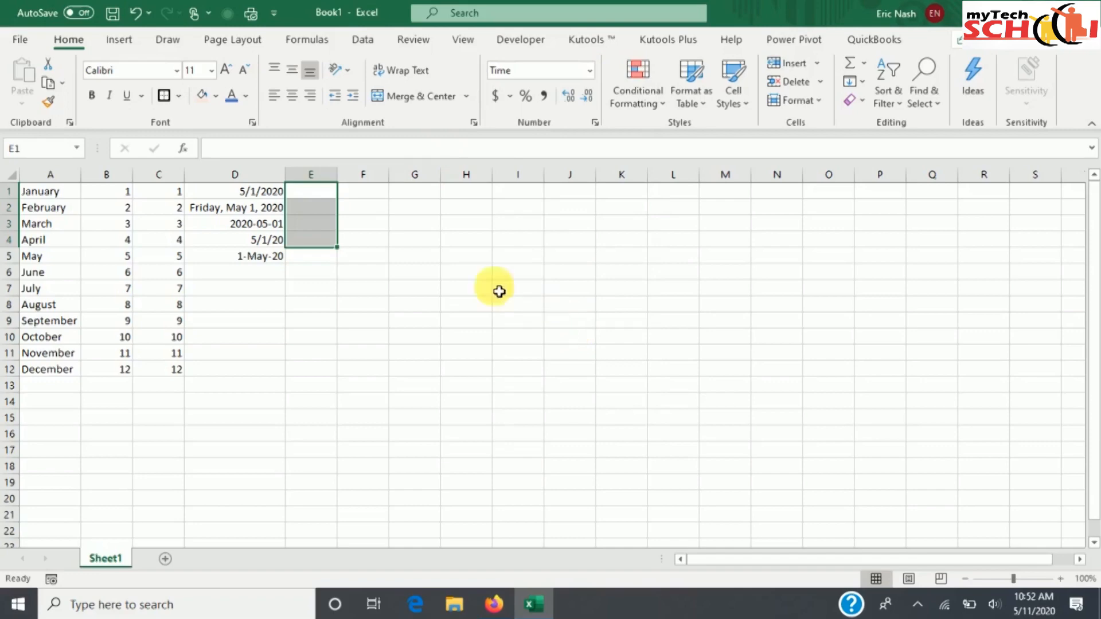
left_click(325, 198)
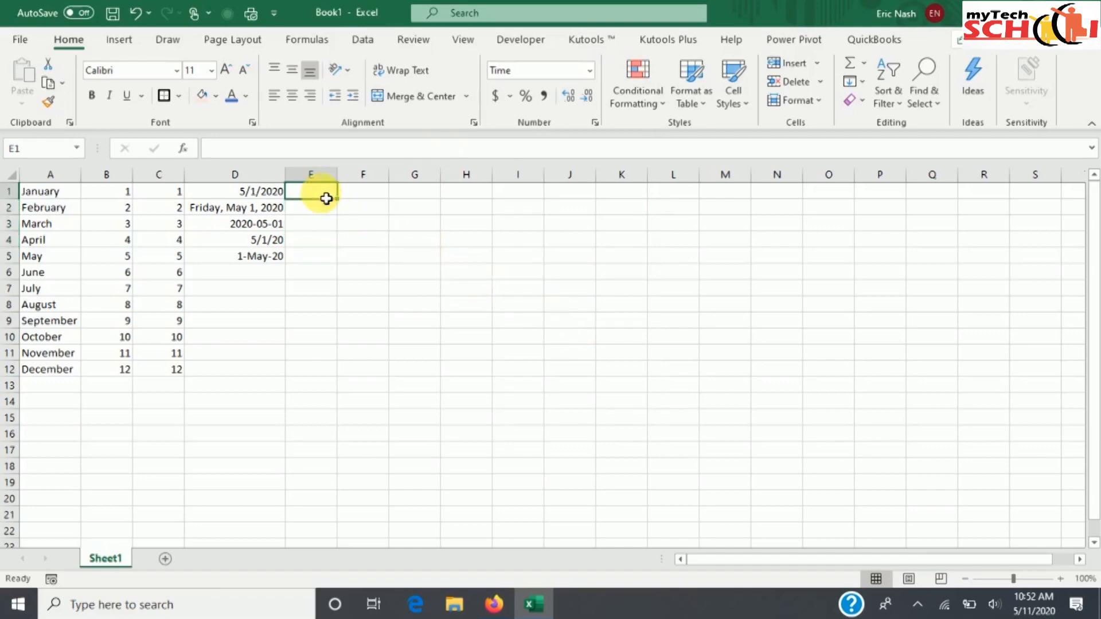
type("1:3")
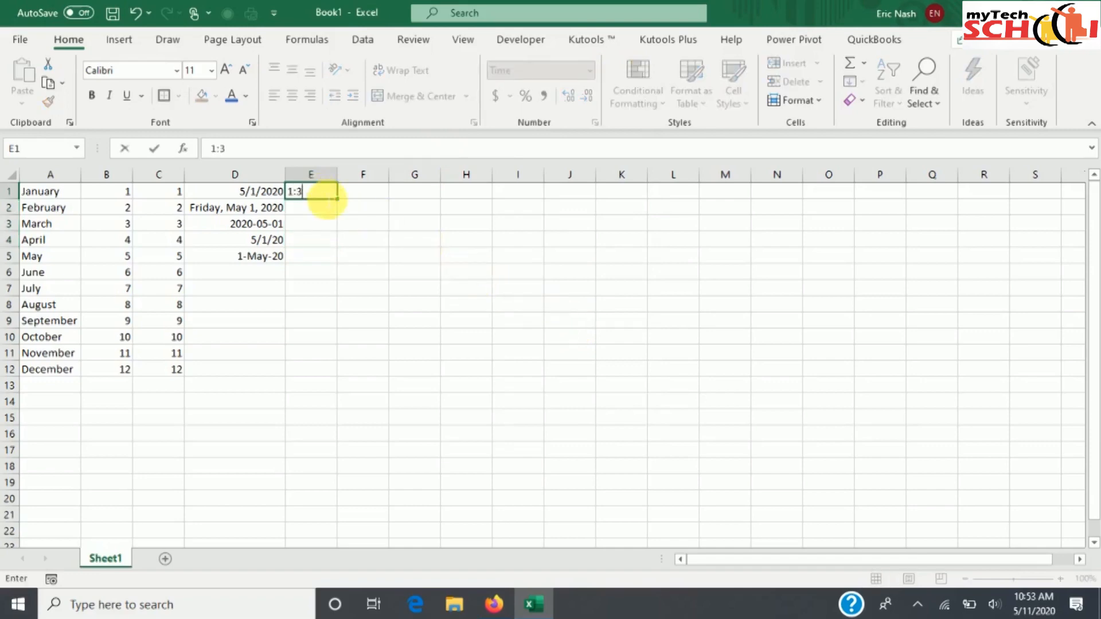
type("0:00 PM")
key("ctrl+Return")
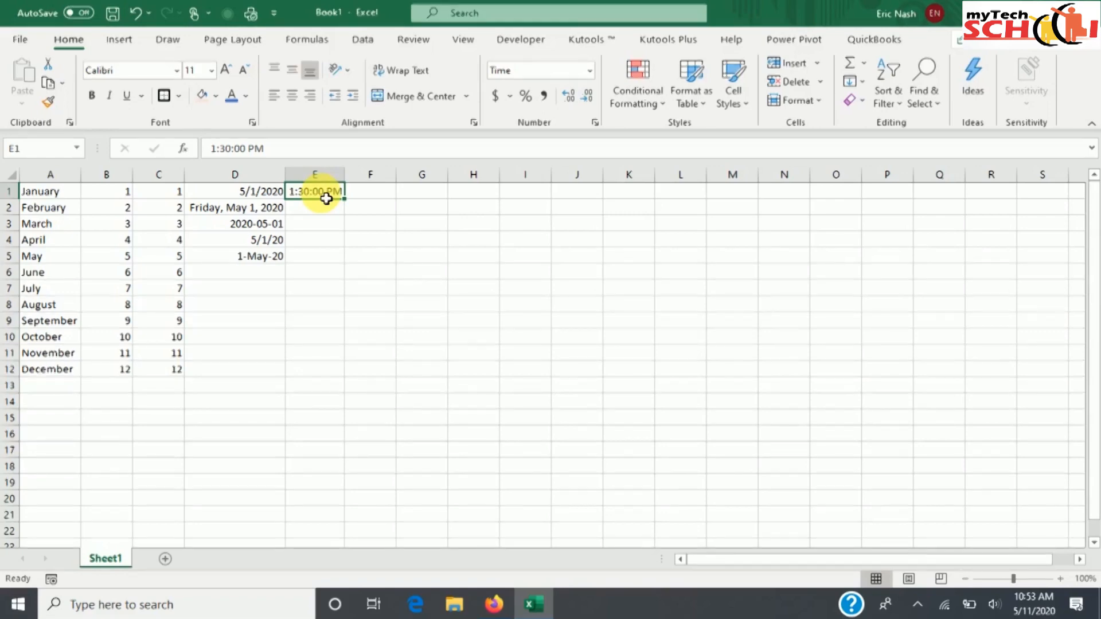
Step: AutoFill the time in E1 down to E4 with the Copy Cells option, repeating the same time
left_click_drag(345, 199, 342, 249)
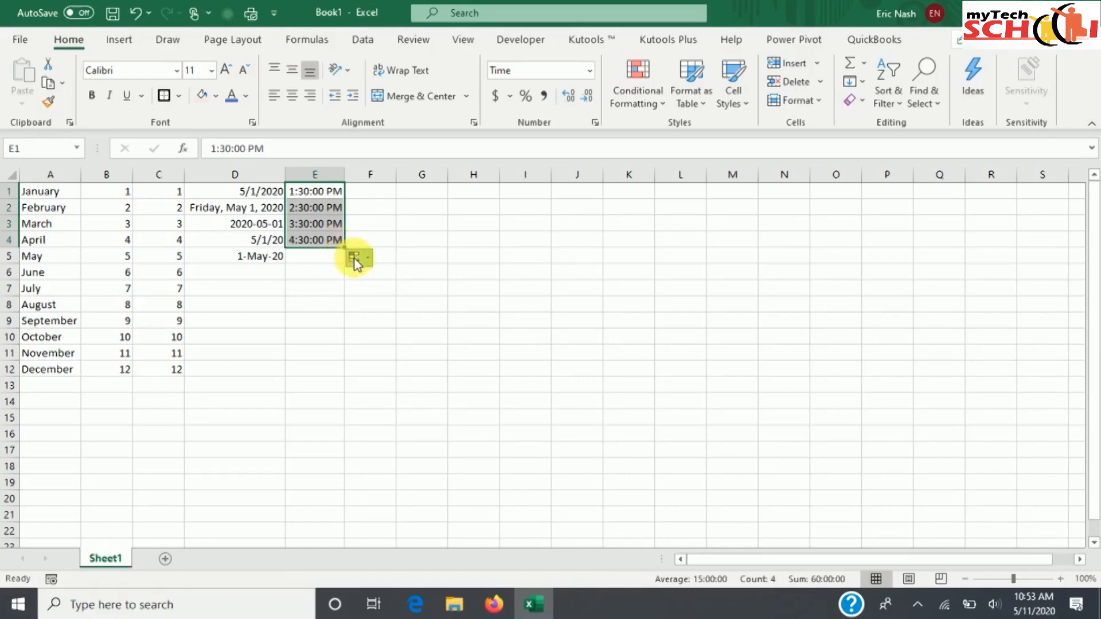
left_click(355, 256)
left_click(344, 281)
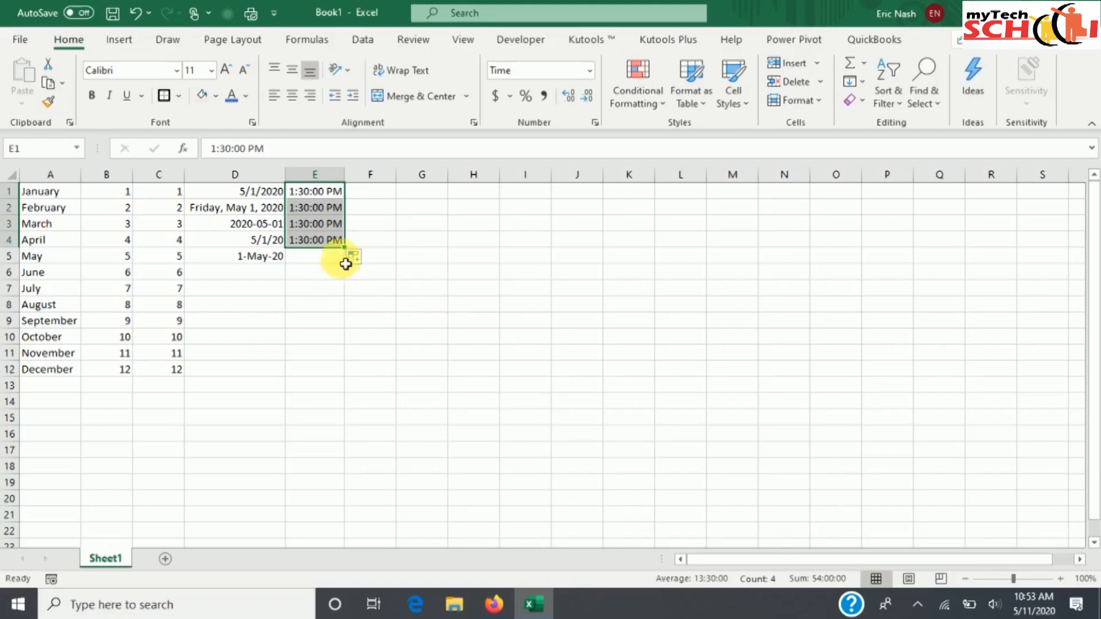
Step: Format the time in E2 with the 24-hour 13:30 time type
left_click(332, 212)
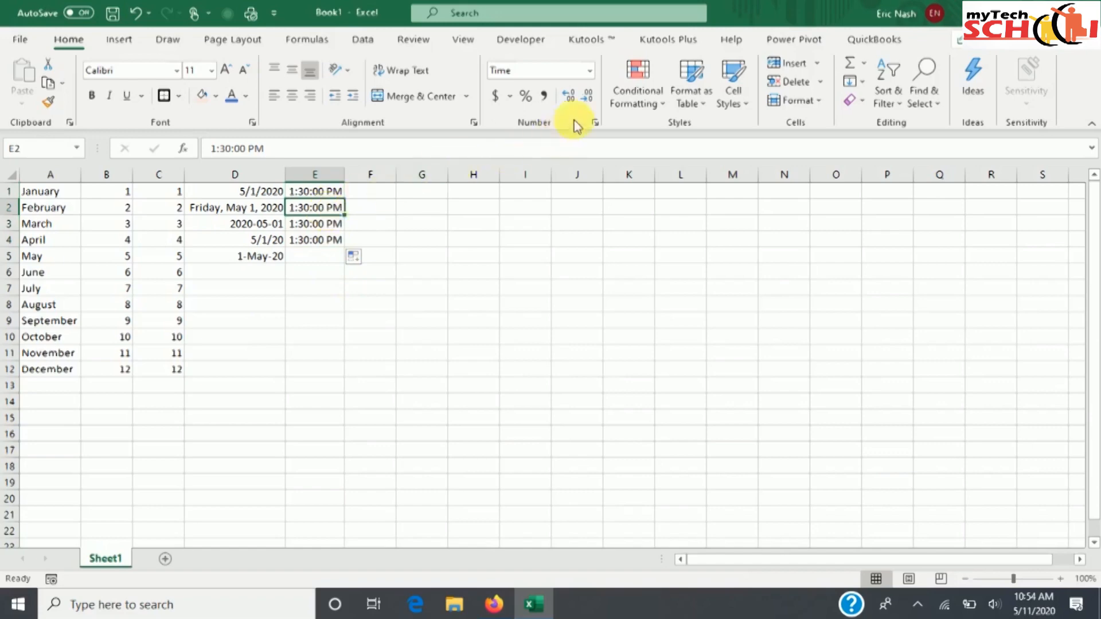
left_click(590, 71)
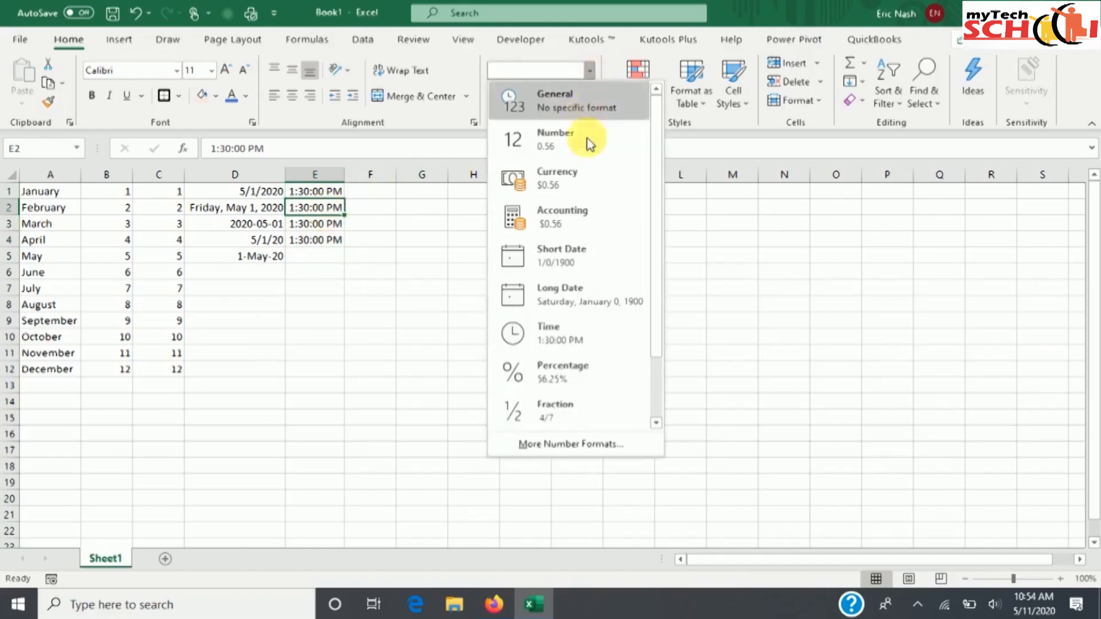
left_click(575, 444)
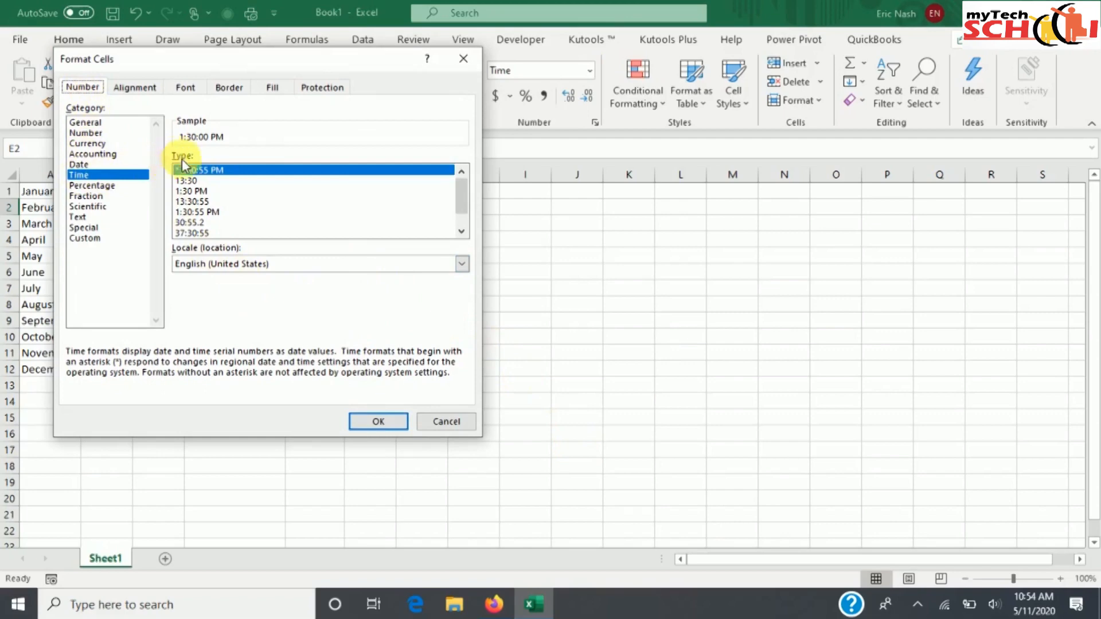
left_click(188, 181)
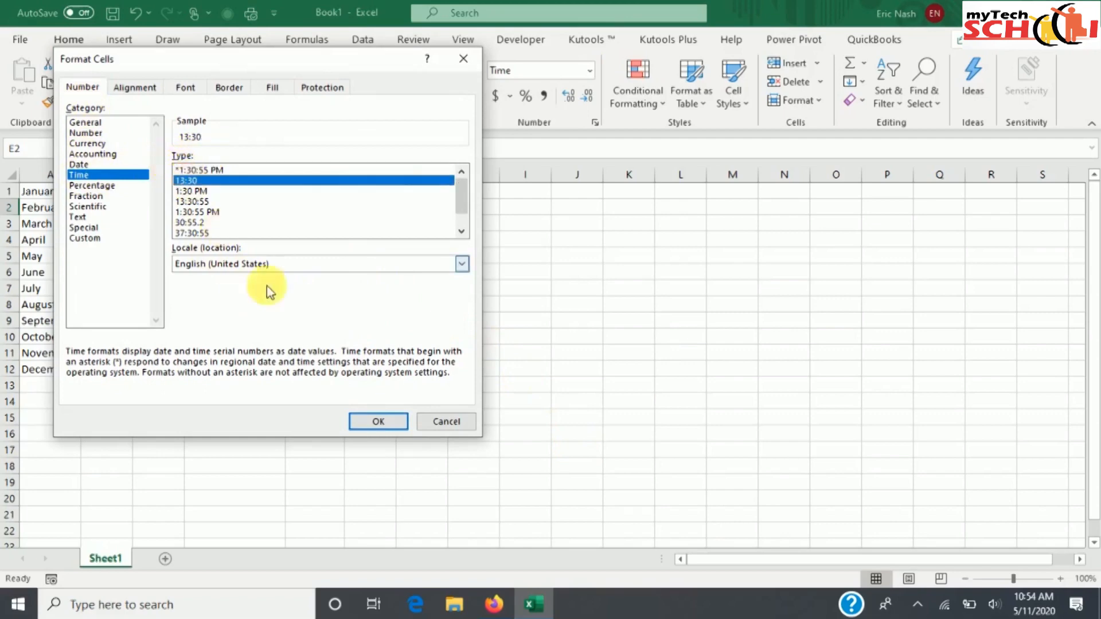
left_click(370, 421)
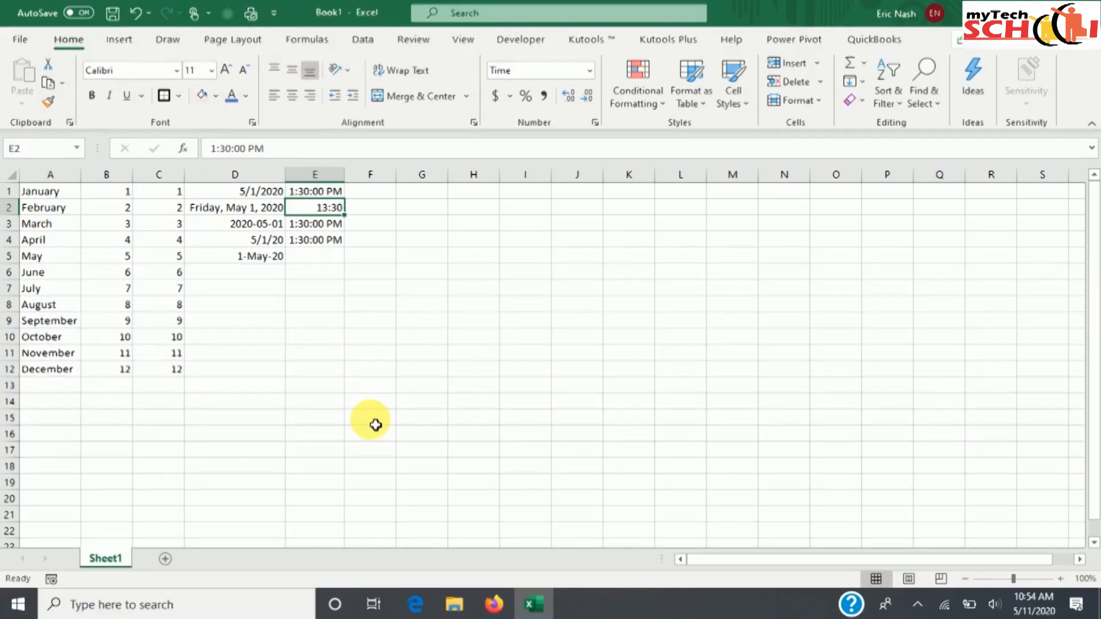
Step: Format the time in E3 with the 1:30 PM time type, leaving out the seconds
left_click(332, 229)
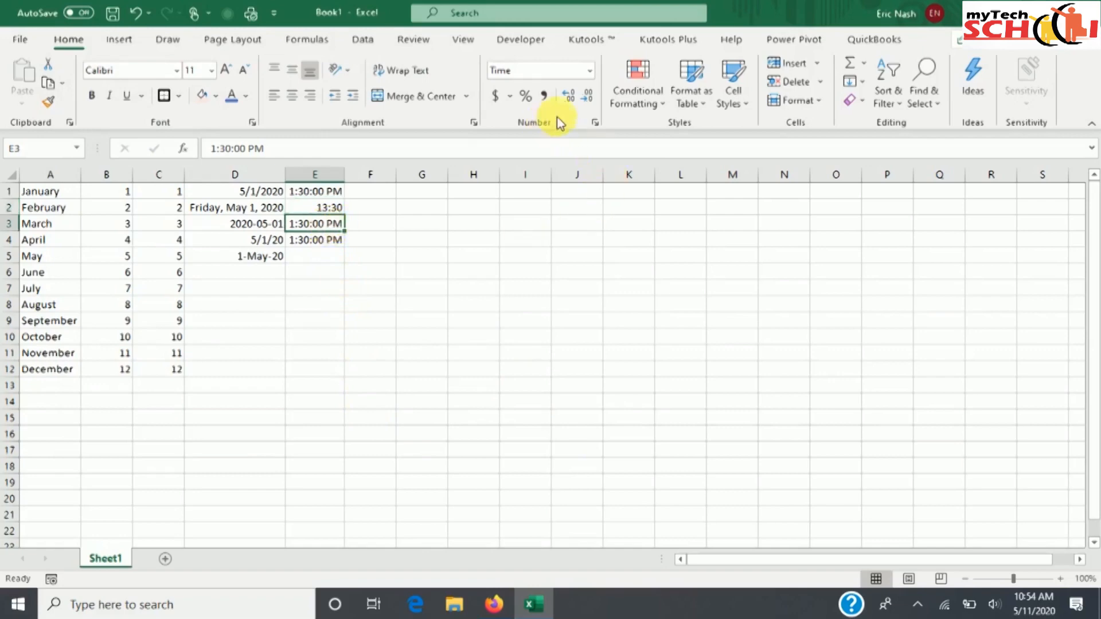
left_click(590, 71)
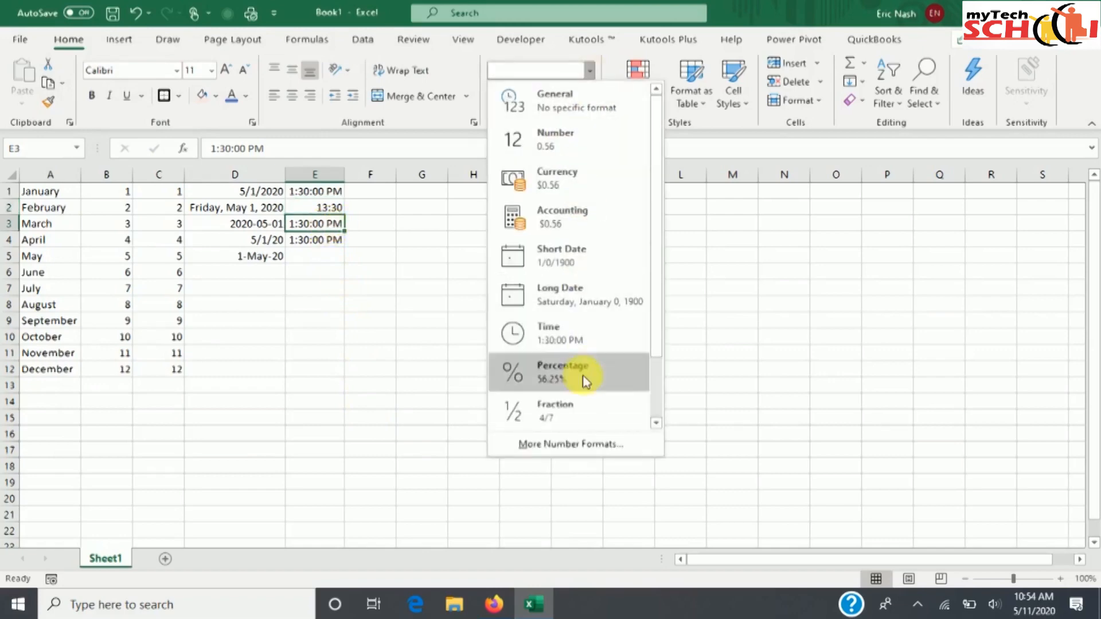
left_click(565, 444)
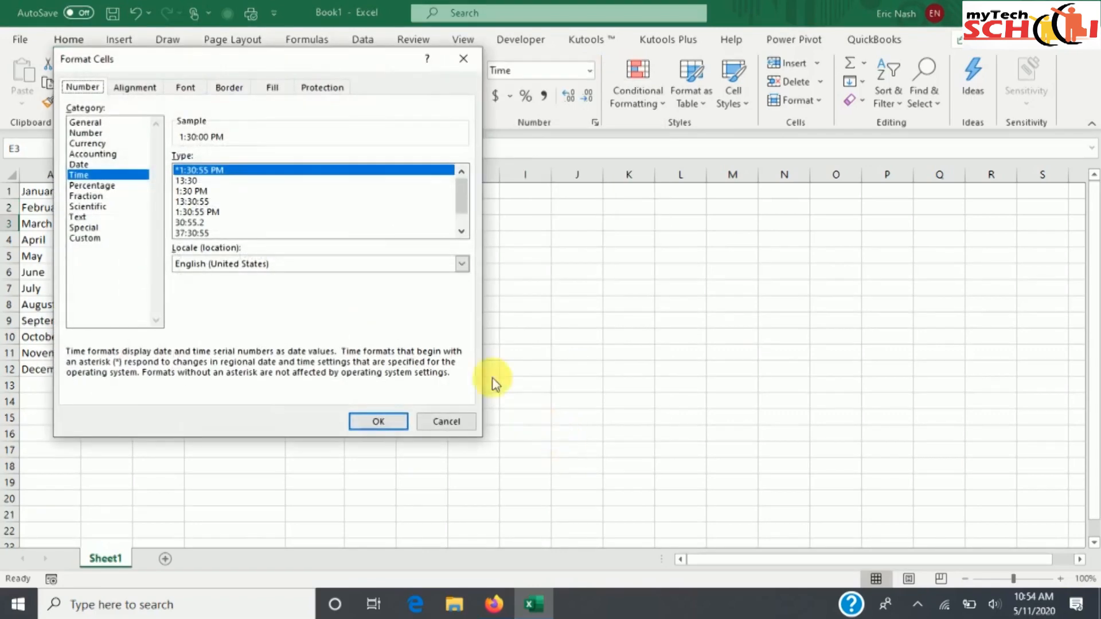
left_click(200, 193)
left_click(370, 423)
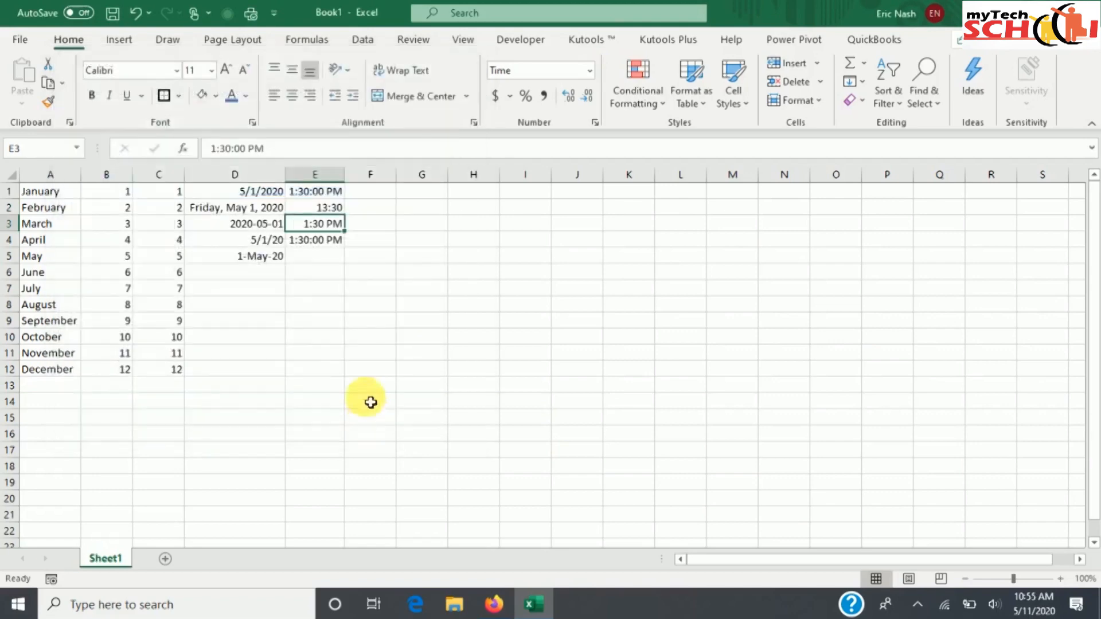
Step: Format the time in E4 with the 13:30:55 time type, a 24-hour clock with seconds
left_click(326, 248)
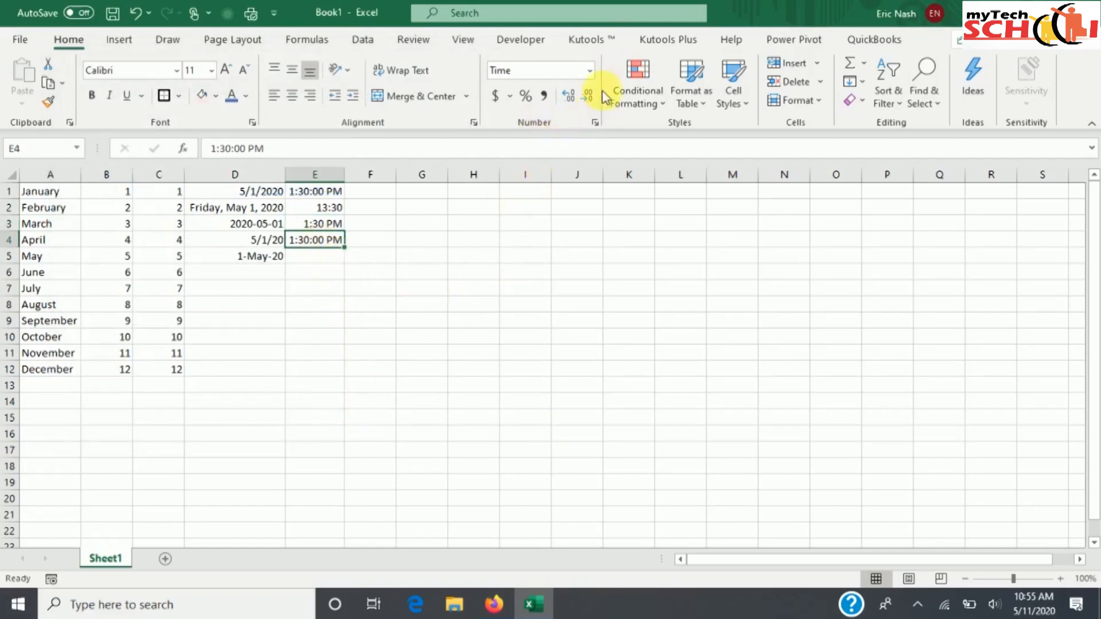
left_click(590, 71)
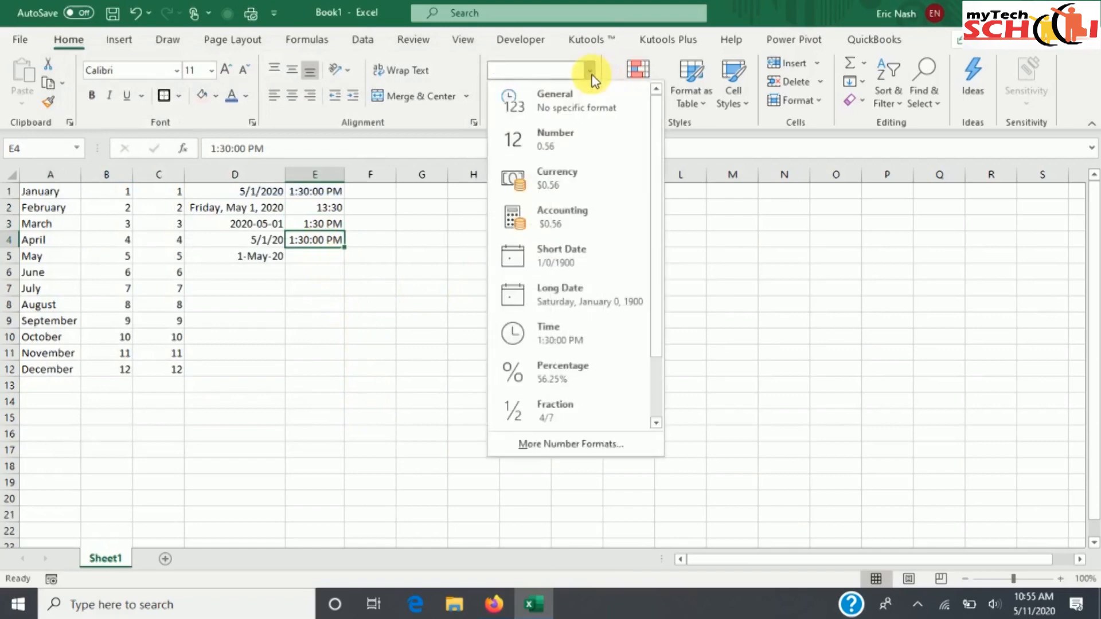
left_click(572, 444)
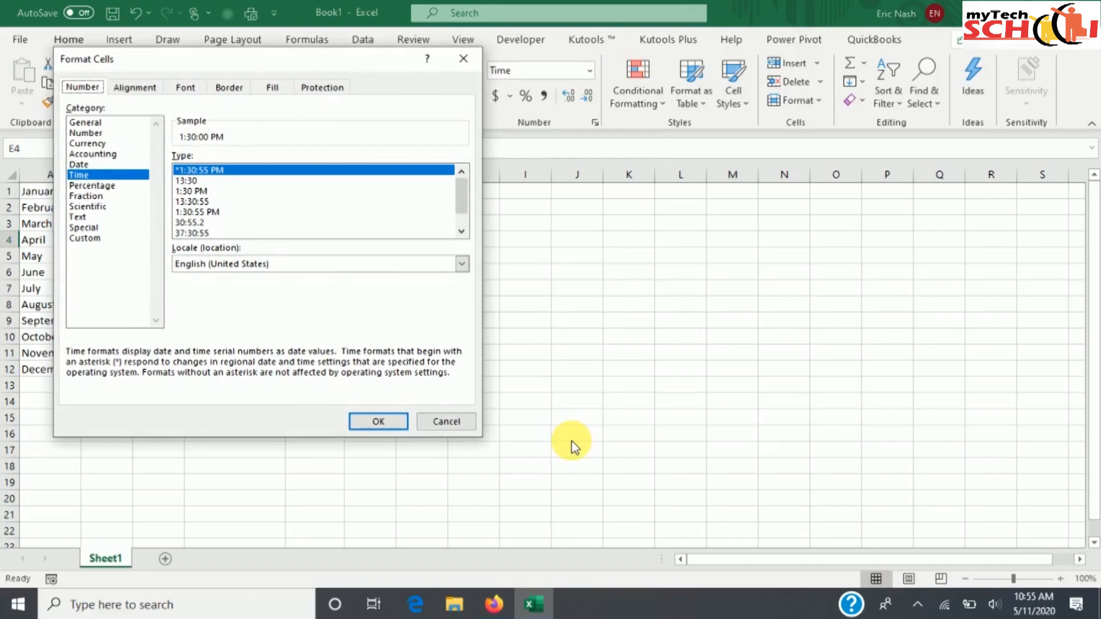
left_click(195, 202)
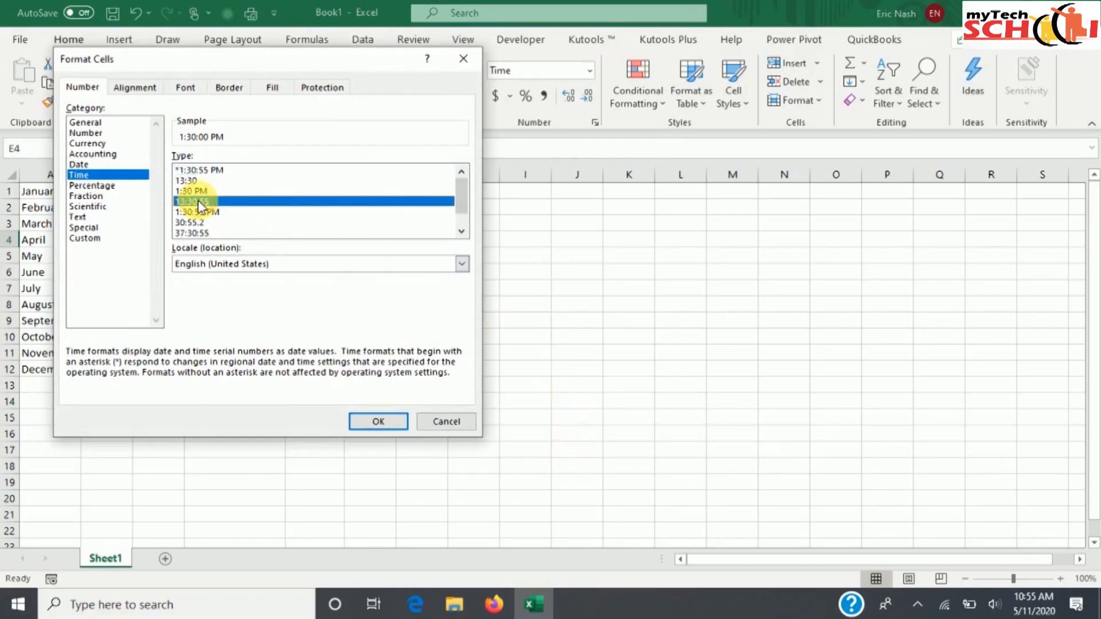
left_click(376, 424)
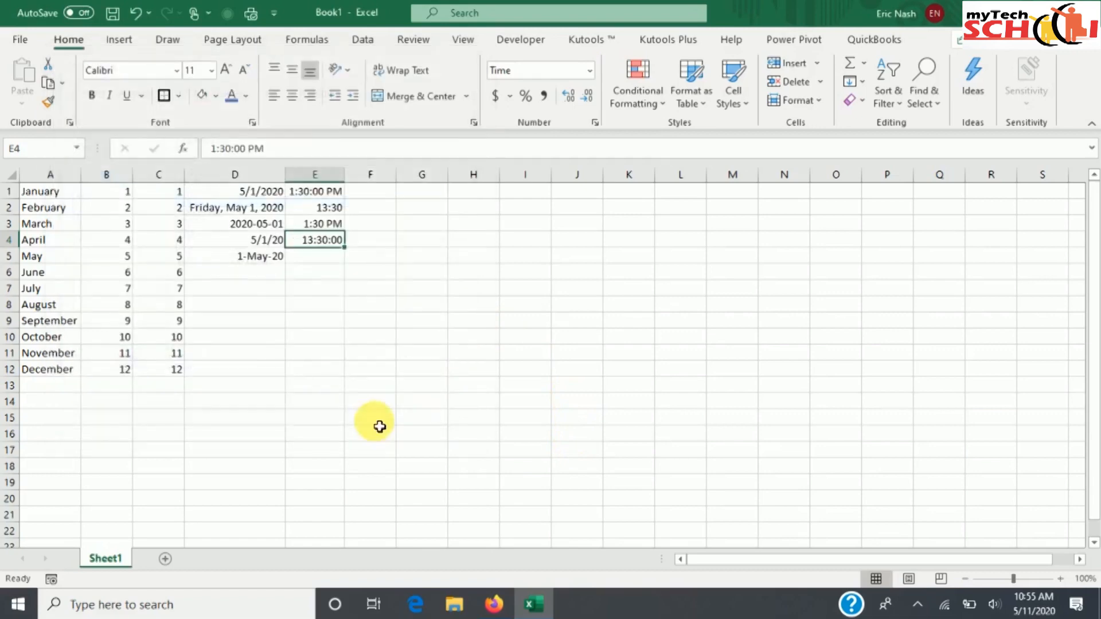